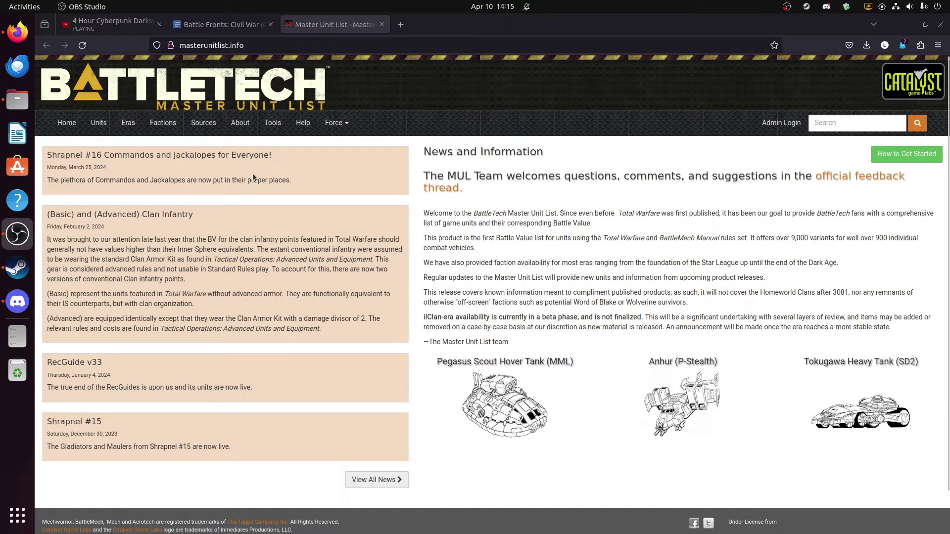
Open the list of eras and view the factions of the Early Succession War era
click(264, 44)
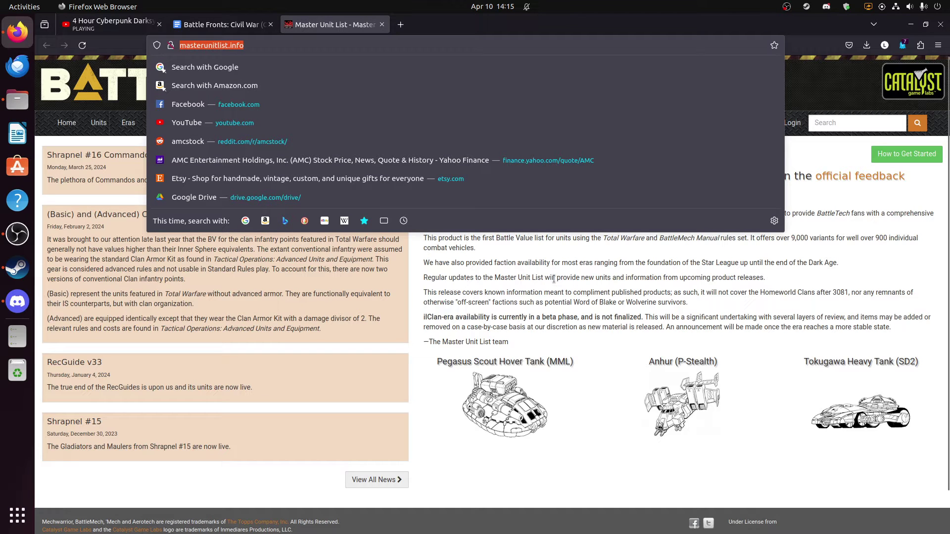
click(281, 204)
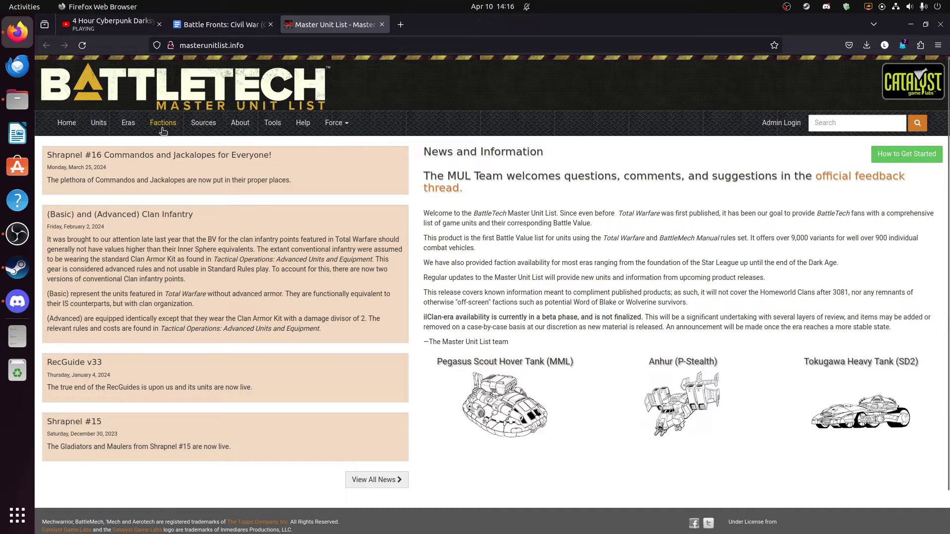
click(128, 123)
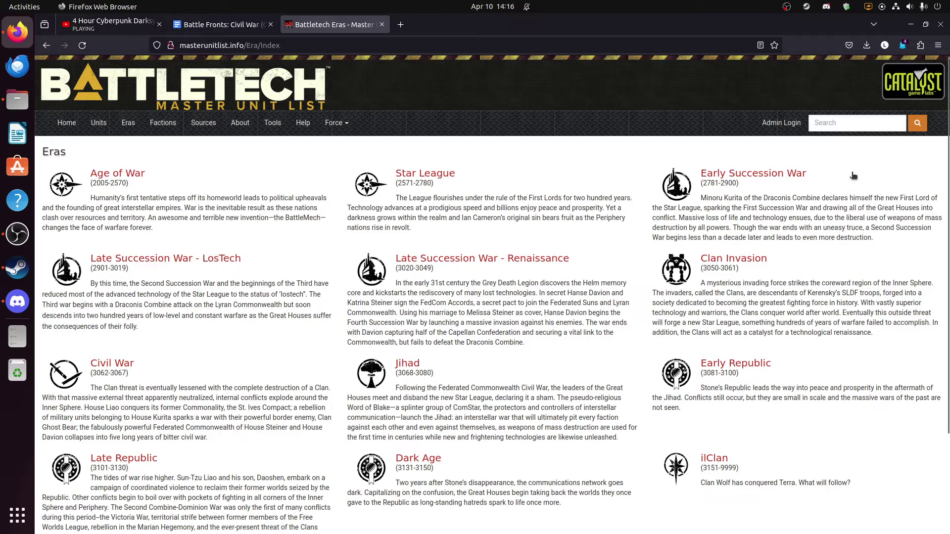
drag(874, 176, 738, 191)
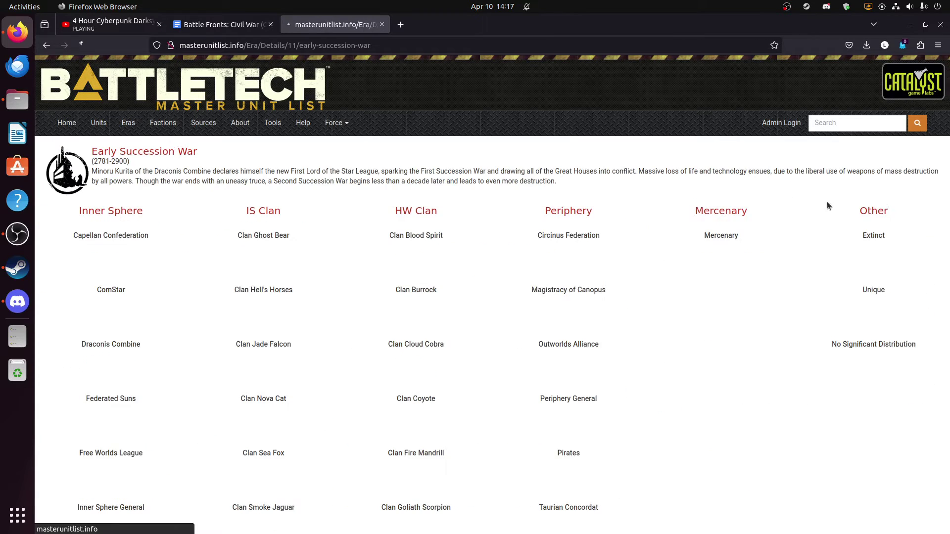
Return to the eras overview, look through all eras, and open Late Succession War - LosTech
click(126, 124)
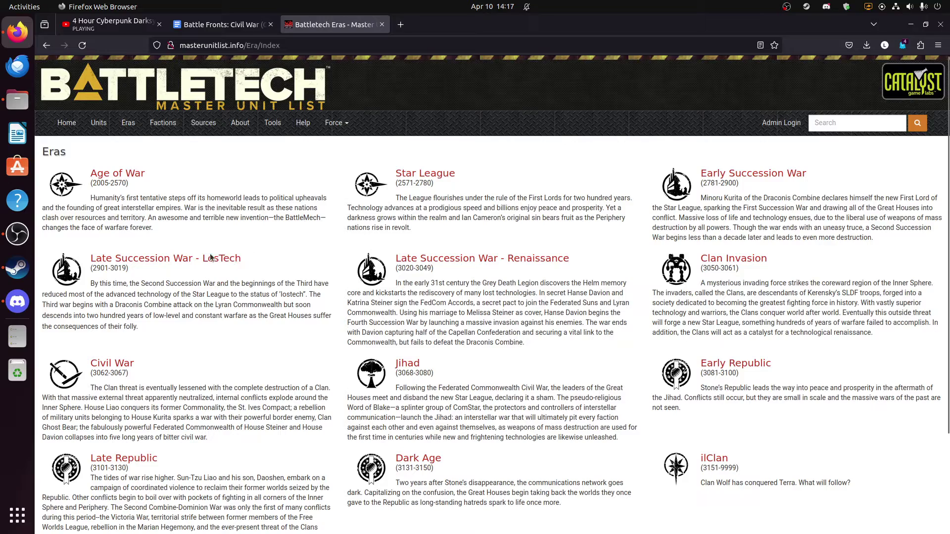
scroll(224, 269, down, 3)
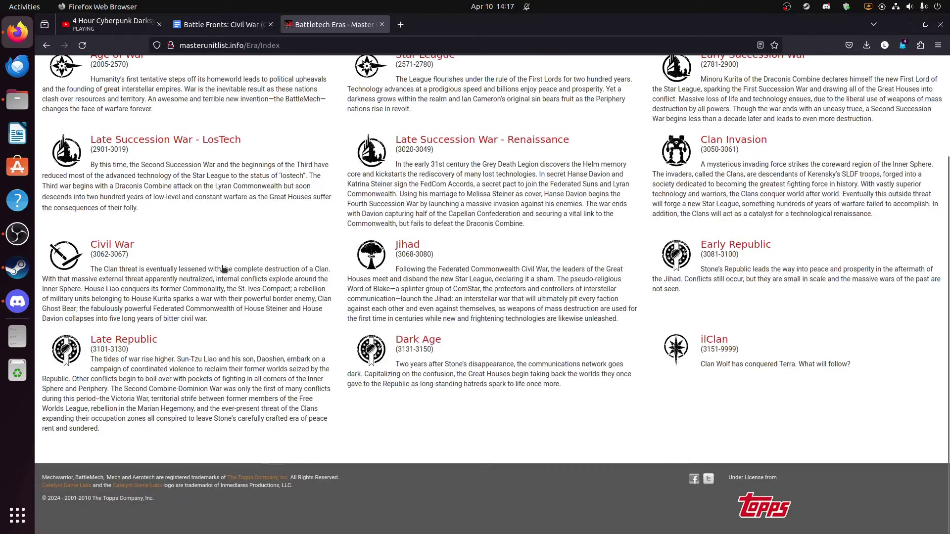
scroll(223, 269, up, 3)
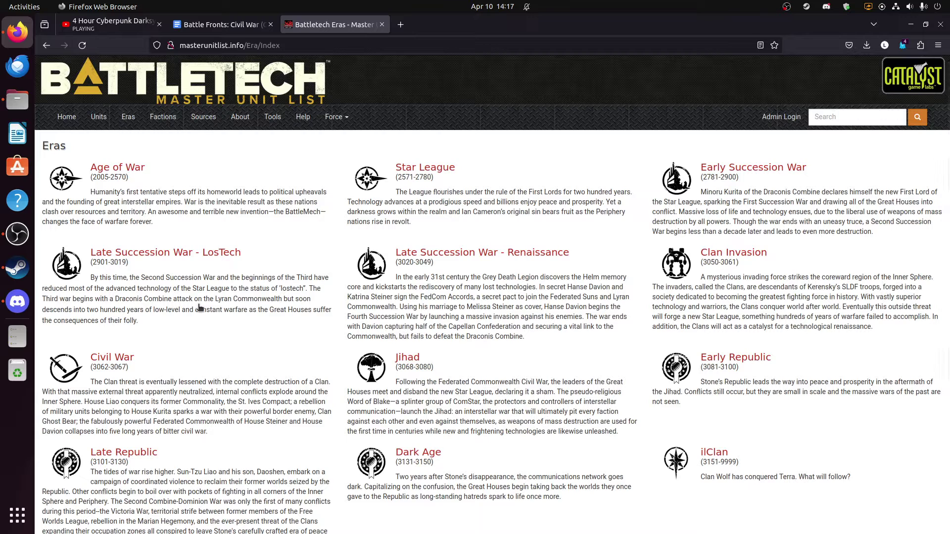
click(150, 254)
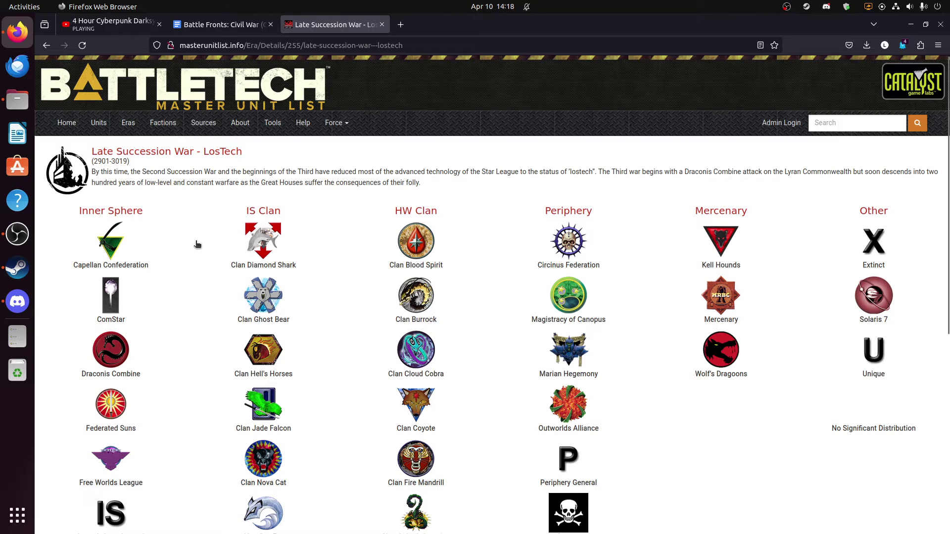
Review the factions of the LosTech era and open the Capellan Confederation's unit list
scroll(196, 244, down, 5)
scroll(201, 257, up, 1)
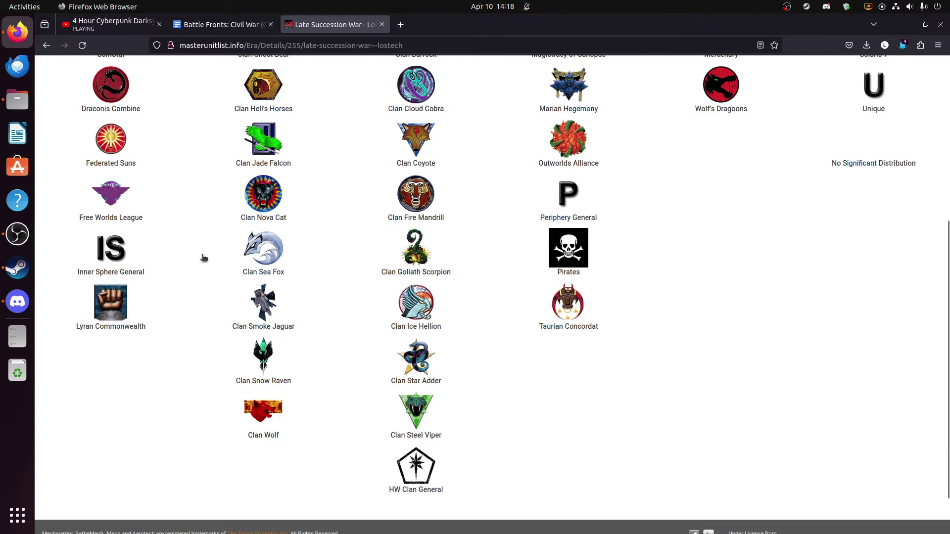
scroll(202, 257, up, 3)
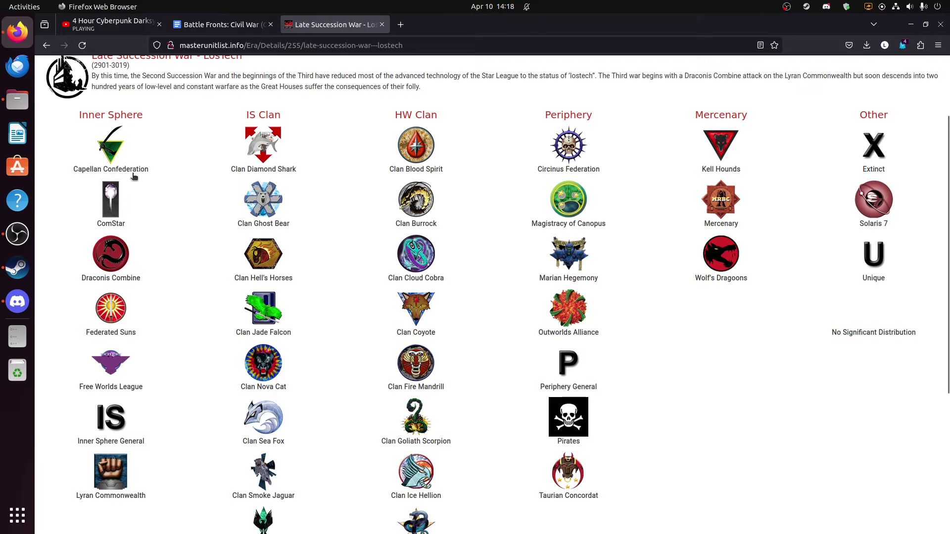
scroll(152, 108, up, 2)
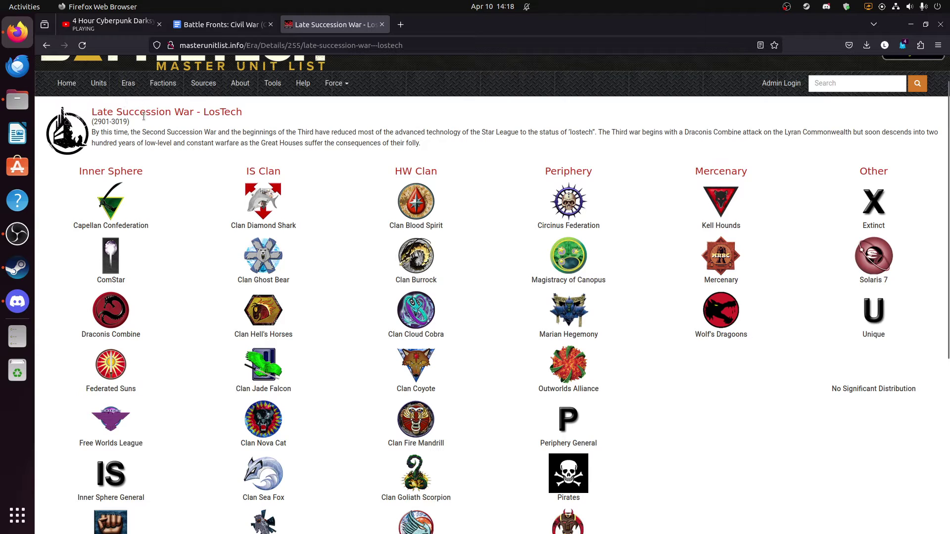
click(115, 216)
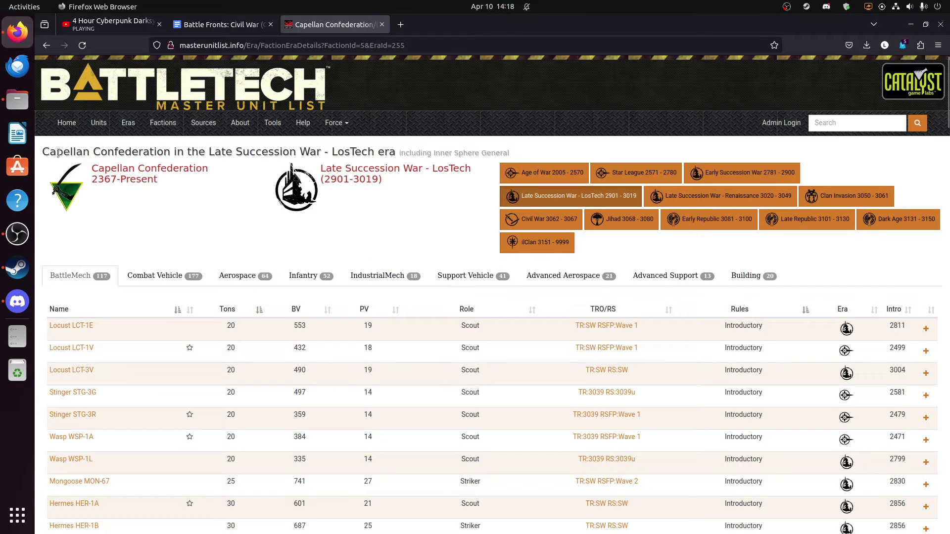
Highlight the page heading, then only its "including Inner Sphere General" note
drag(44, 152, 524, 158)
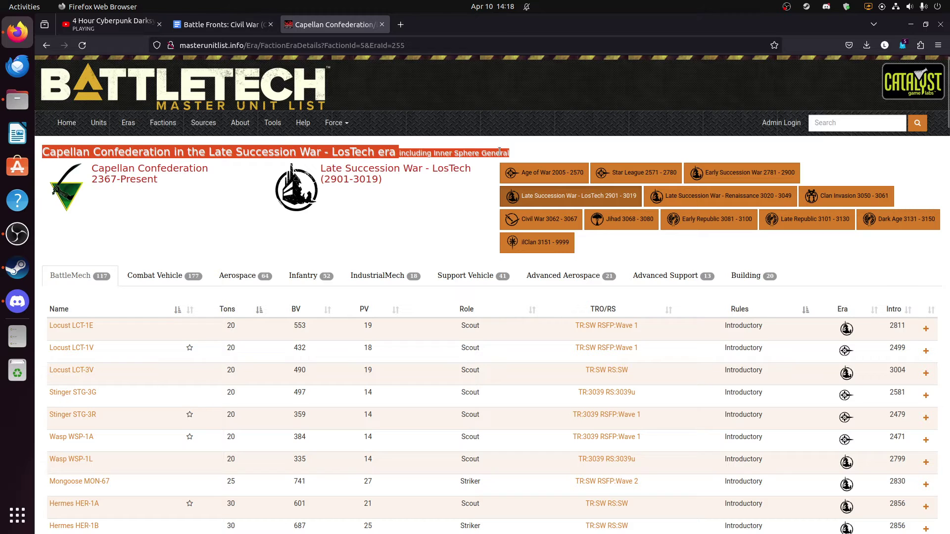
click(516, 154)
drag(510, 153, 395, 155)
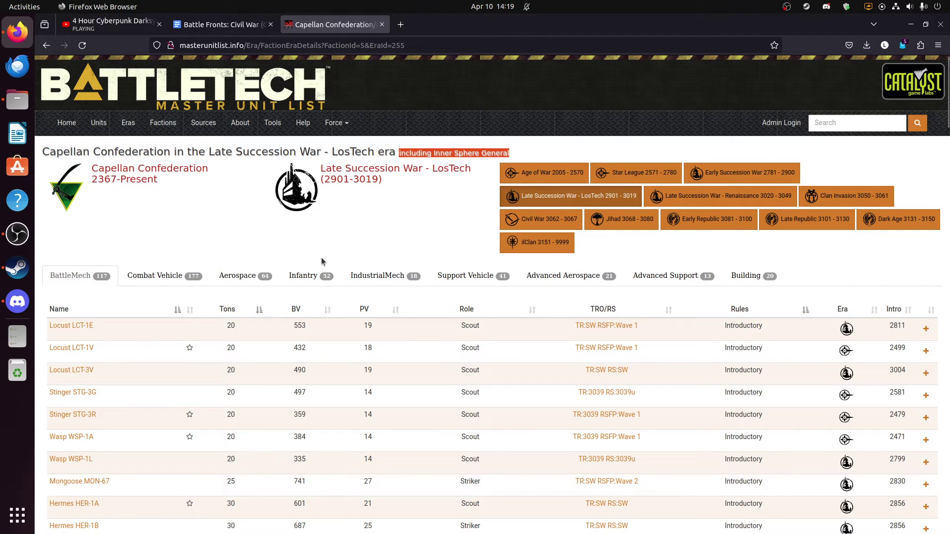
Examine the Capellan Confederation's BattleMech list from the lightest to the heaviest units, then revisit the Inner Sphere General note in the heading
scroll(321, 257, down, 12)
scroll(322, 262, down, 20)
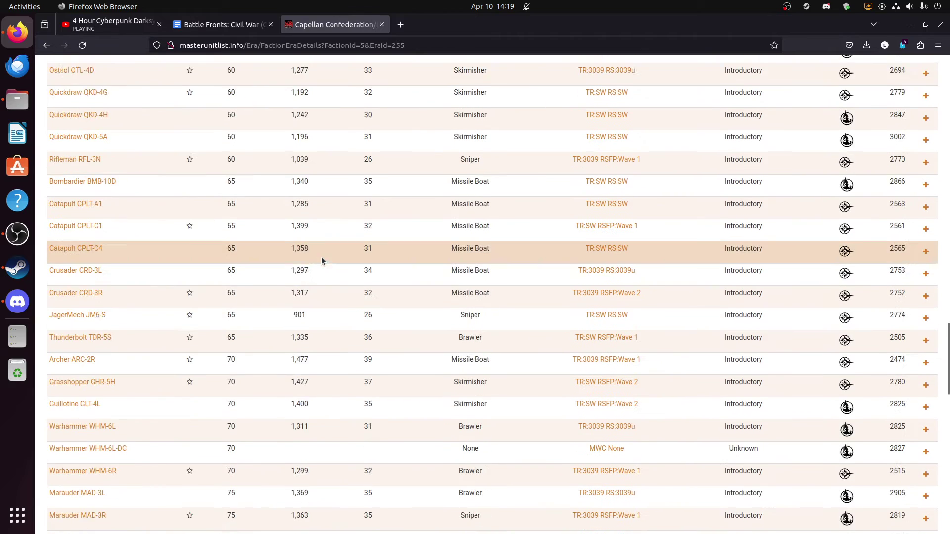
scroll(322, 262, down, 8)
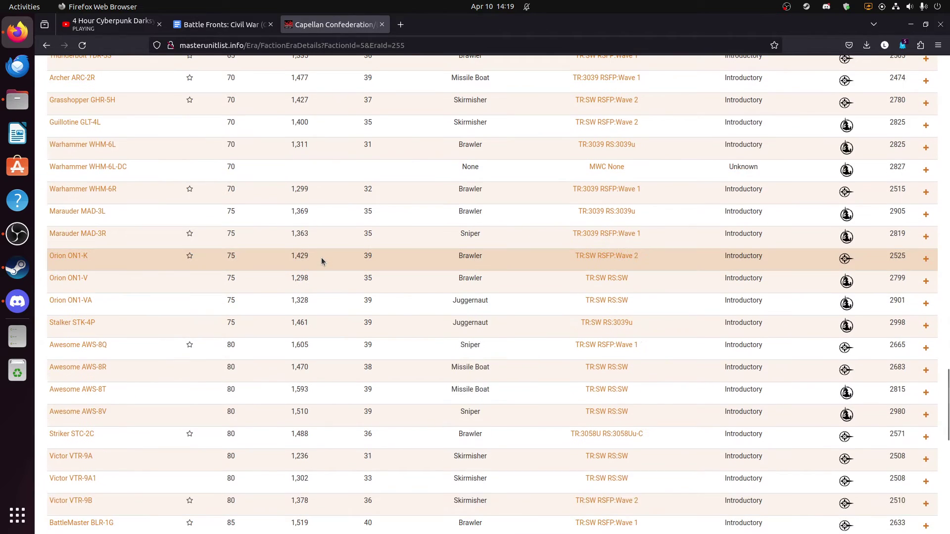
scroll(322, 261, down, 6)
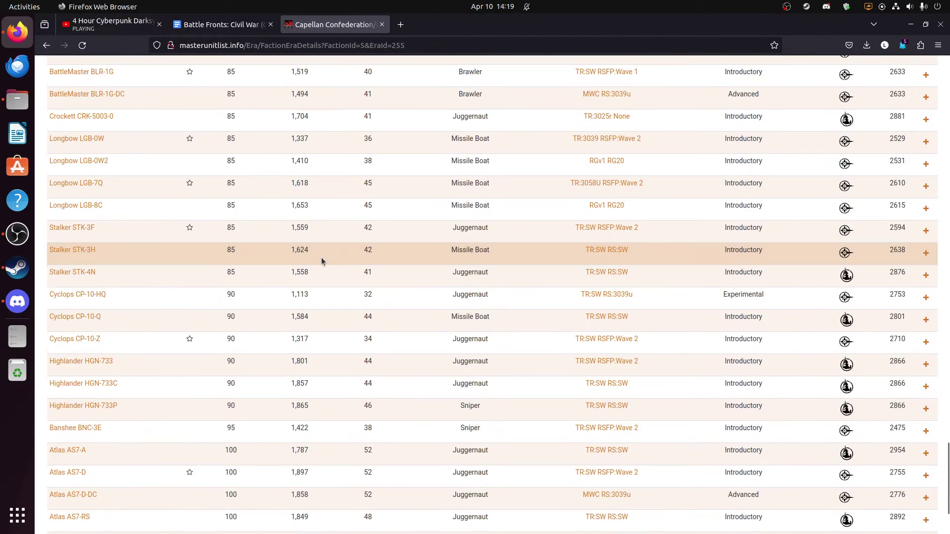
scroll(322, 262, down, 3)
scroll(322, 261, up, 12)
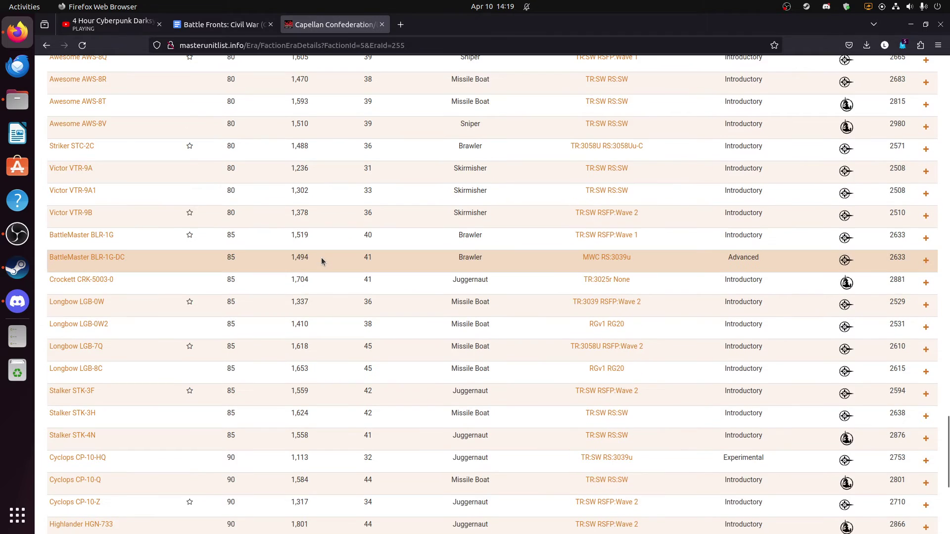
scroll(321, 261, up, 20)
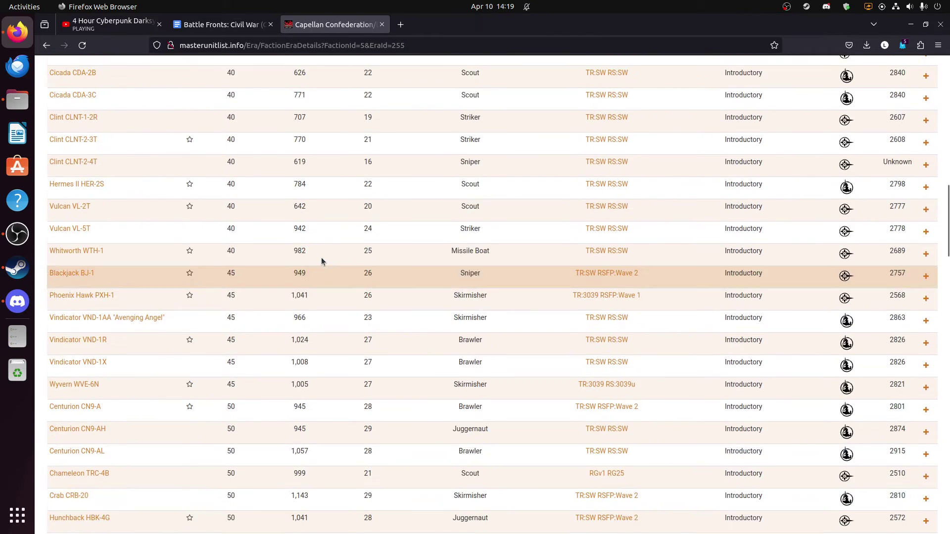
scroll(321, 261, up, 6)
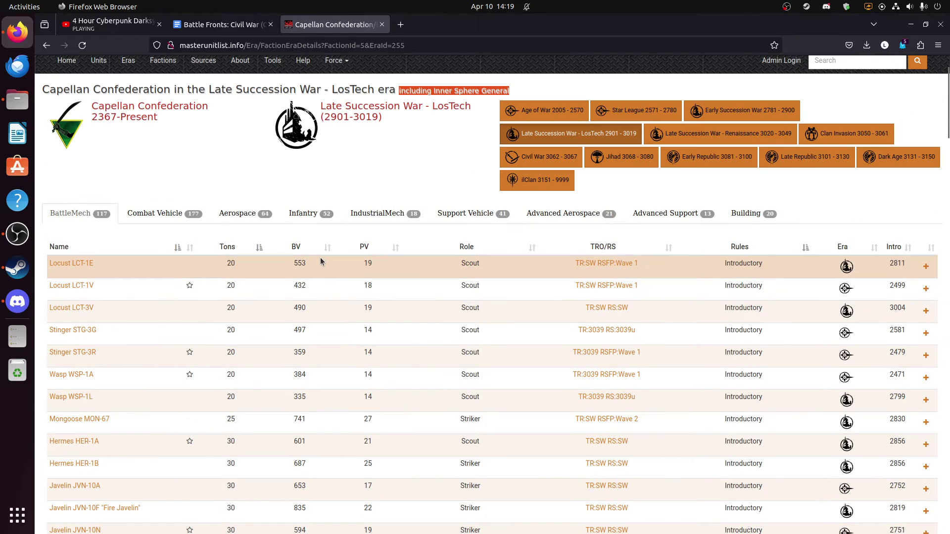
scroll(321, 256, up, 1)
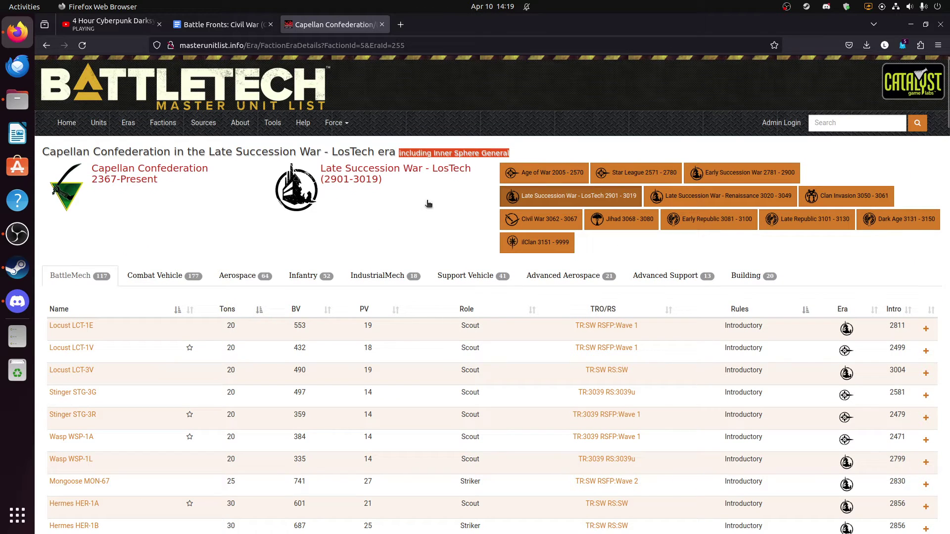
click(449, 155)
drag(496, 153, 426, 154)
click(417, 193)
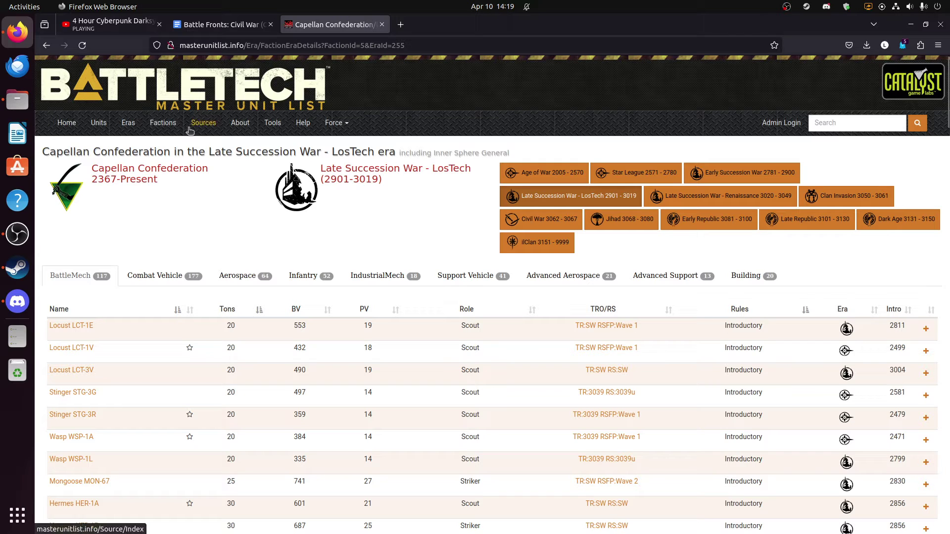
Open the unit search and search for units named "black knight"
click(98, 126)
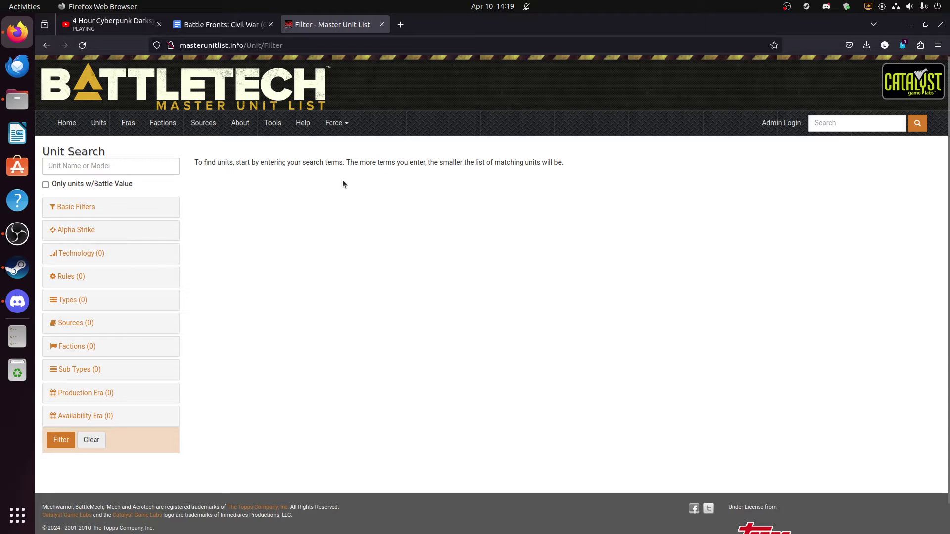
click(103, 170)
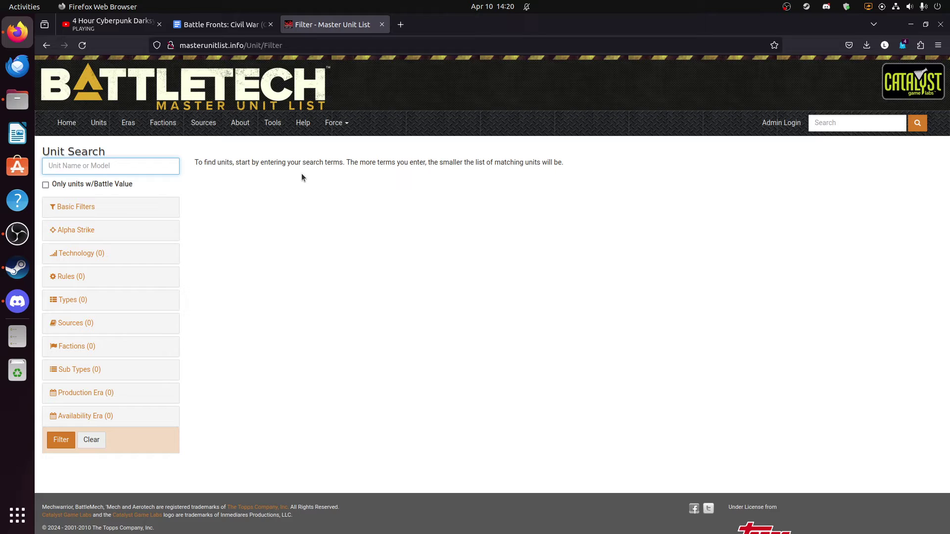
text(black knight)
key(Return)
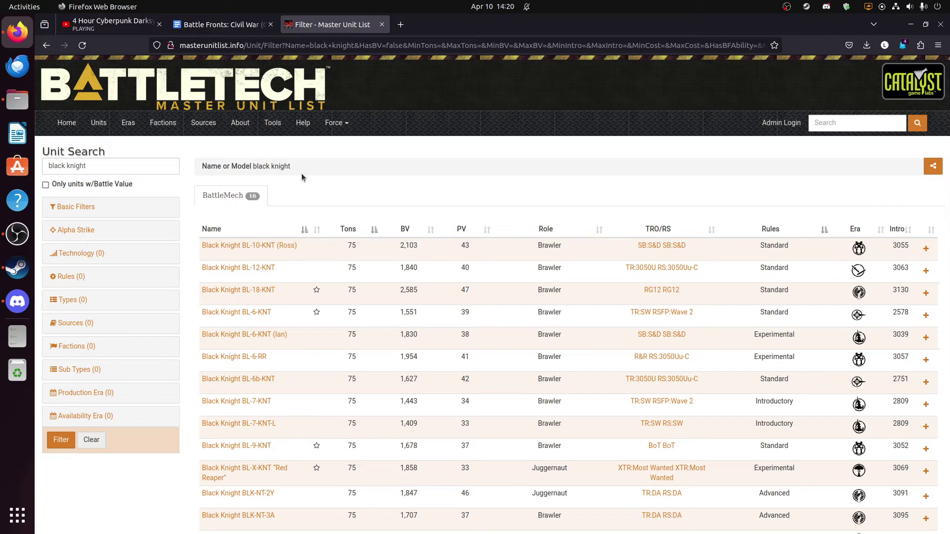
Review the Black Knight variants and open the TR:SW source page from the Black Knight BL-7-KNT-L entry
scroll(356, 228, down, 3)
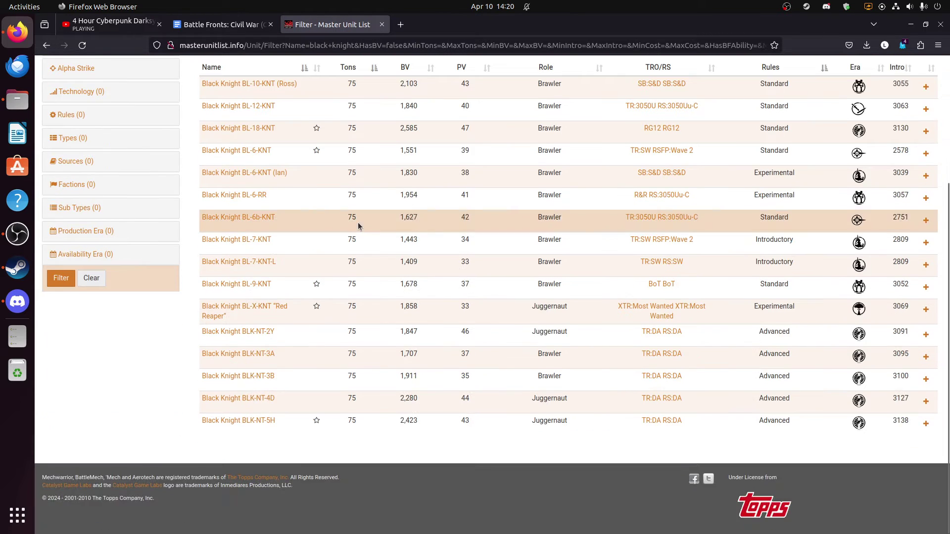
scroll(360, 223, up, 3)
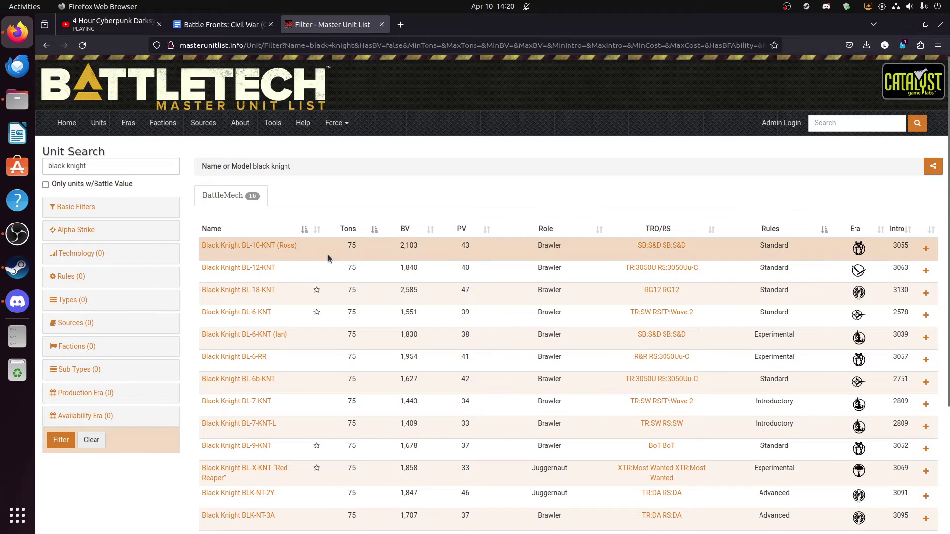
scroll(328, 254, down, 3)
scroll(547, 218, up, 2)
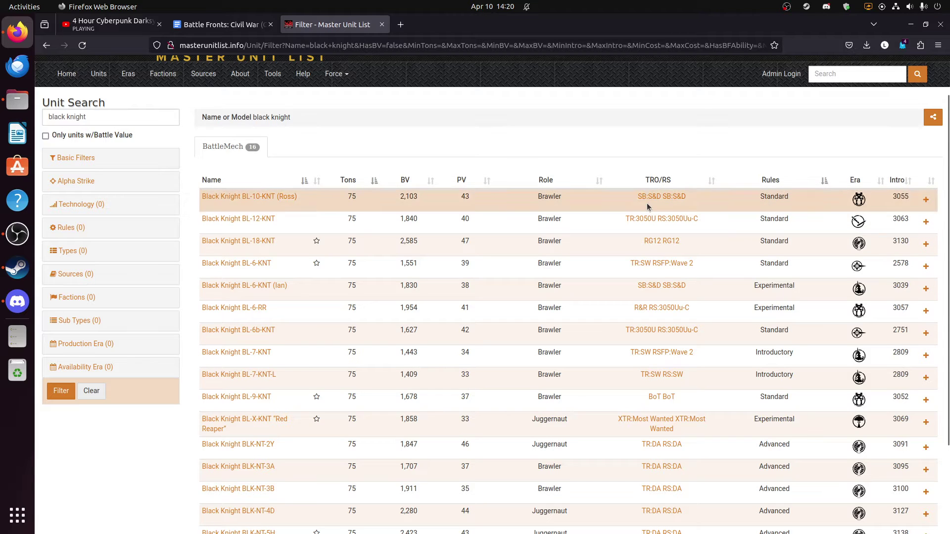
scroll(668, 242, down, 2)
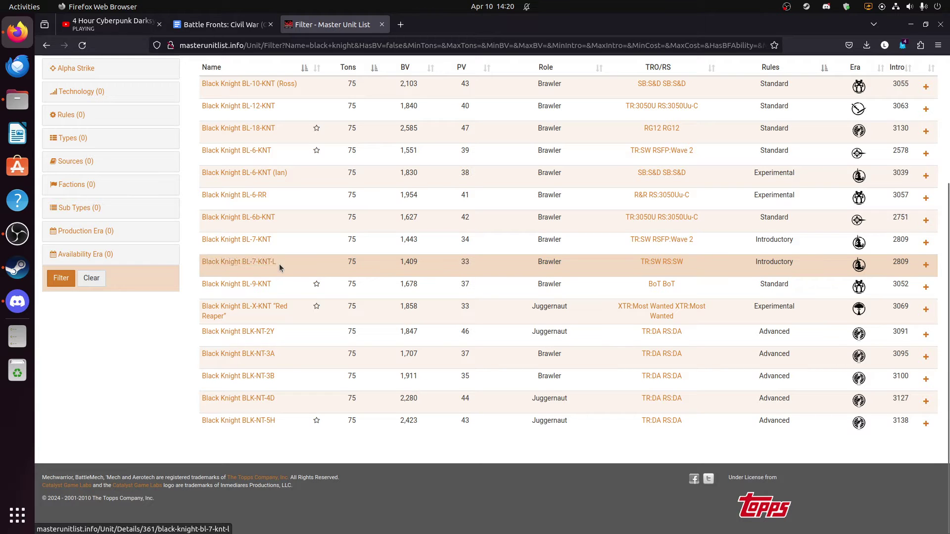
click(652, 265)
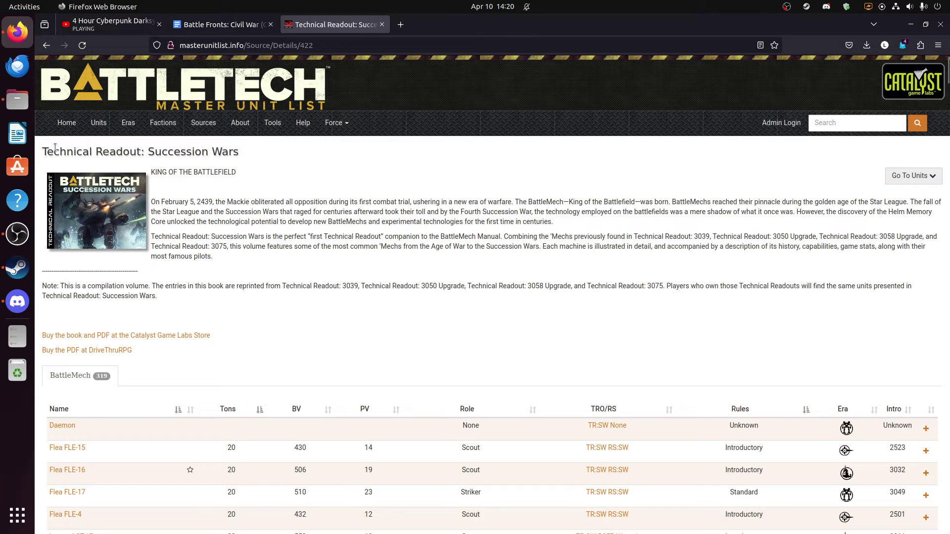
Examine the Technical Readout: Succession Wars description, purchase links and BattleMech list from the lightest units through the 60-ton ones
drag(44, 147, 422, 206)
click(420, 209)
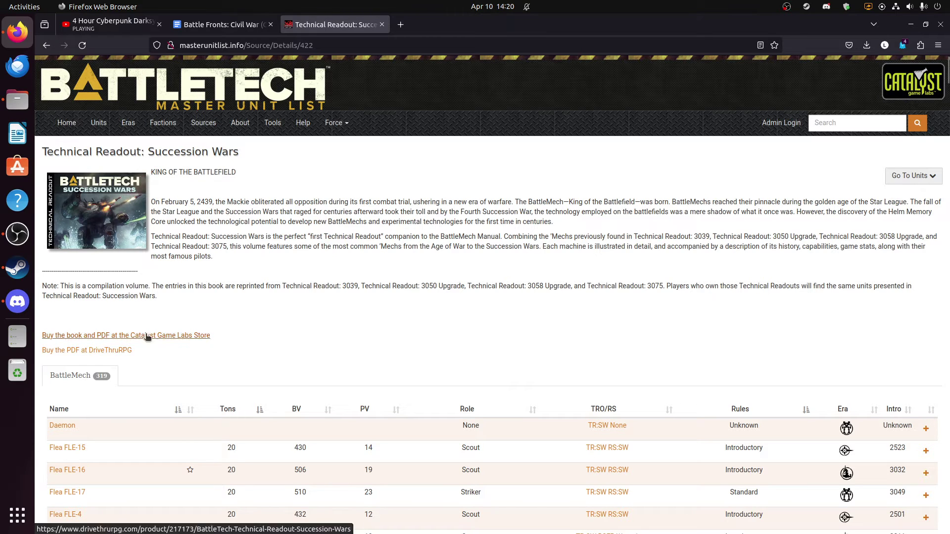
scroll(293, 345, down, 1)
scroll(292, 348, down, 3)
scroll(91, 263, down, 6)
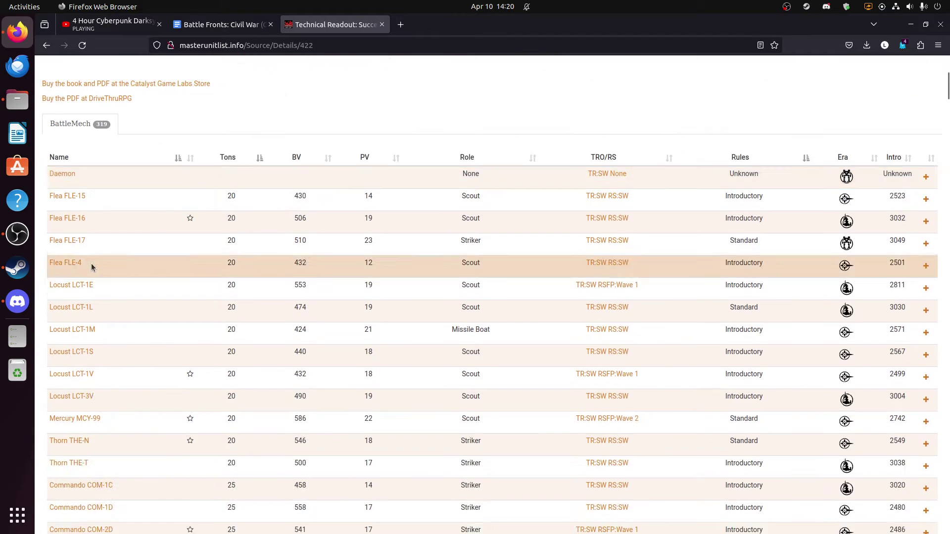
scroll(92, 266, down, 20)
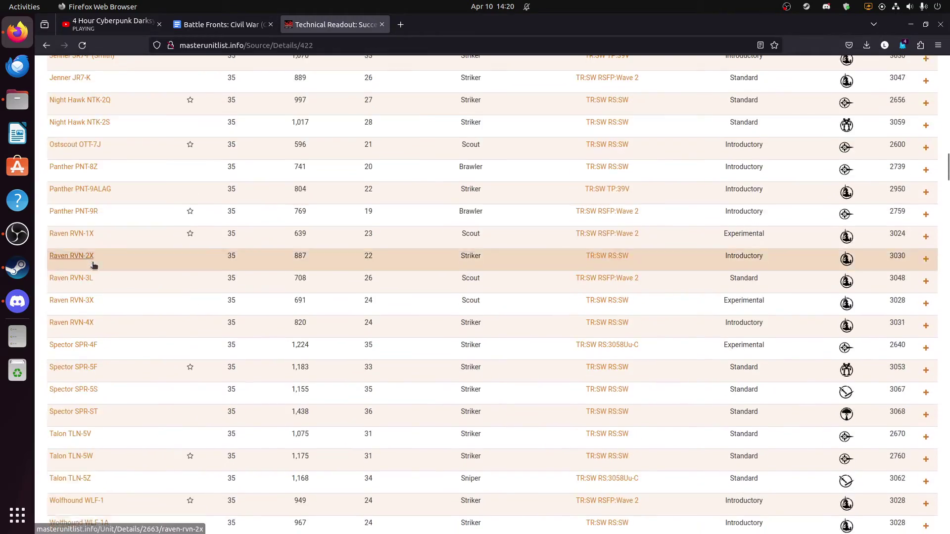
scroll(92, 263, down, 15)
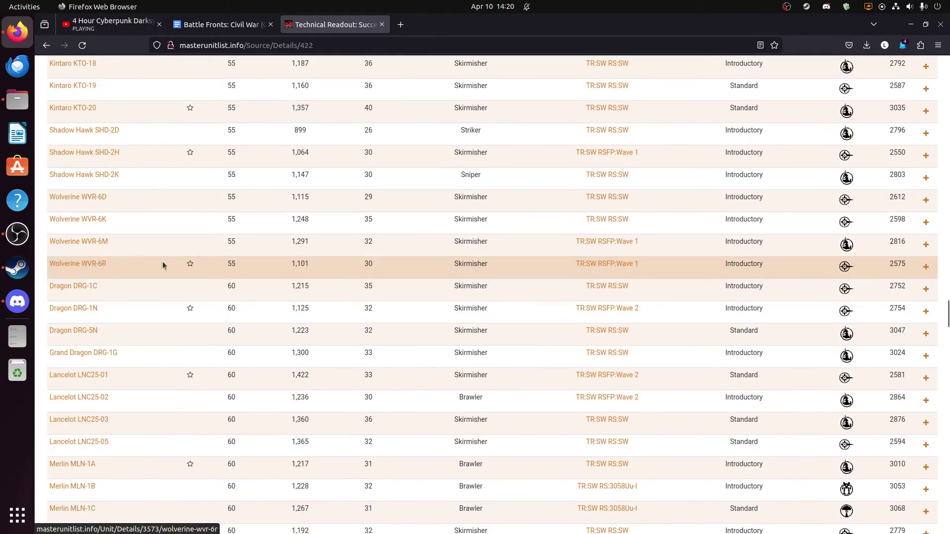
scroll(249, 282, up, 20)
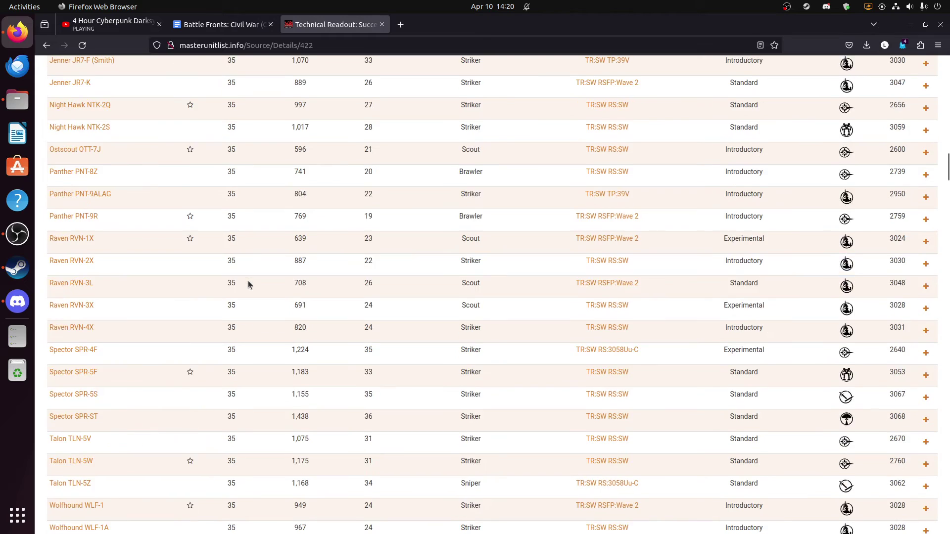
scroll(247, 280, up, 20)
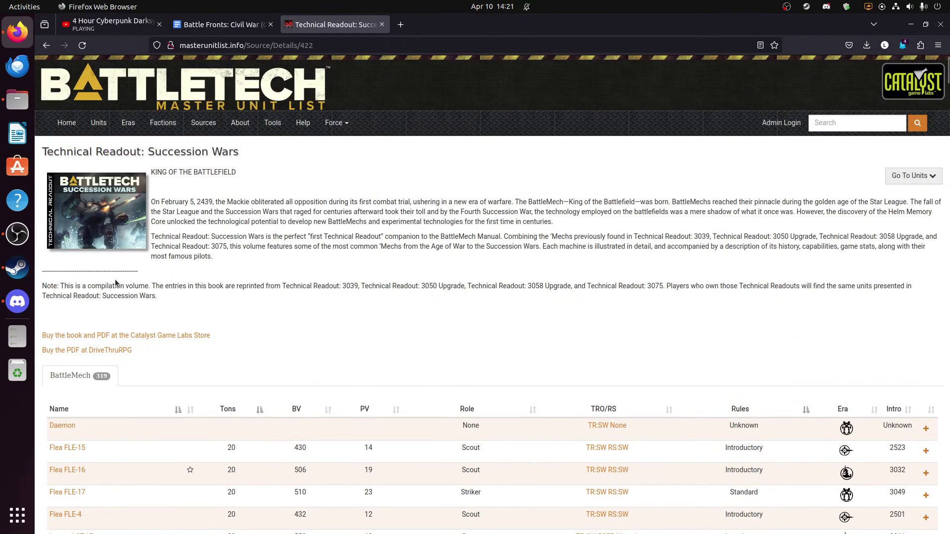
Open the Black Knight BL-7-KNT entry from the earlier search results and highlight its unit statistics
click(46, 45)
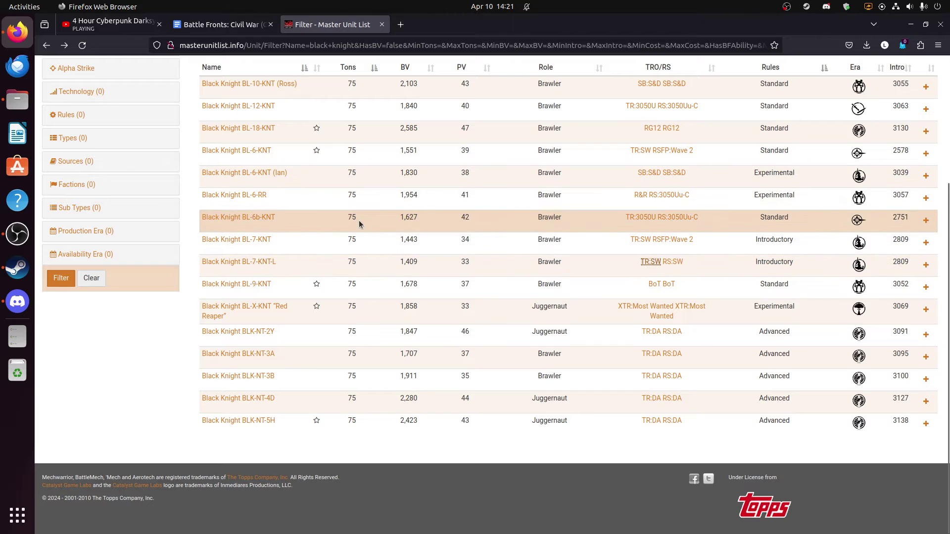
click(265, 240)
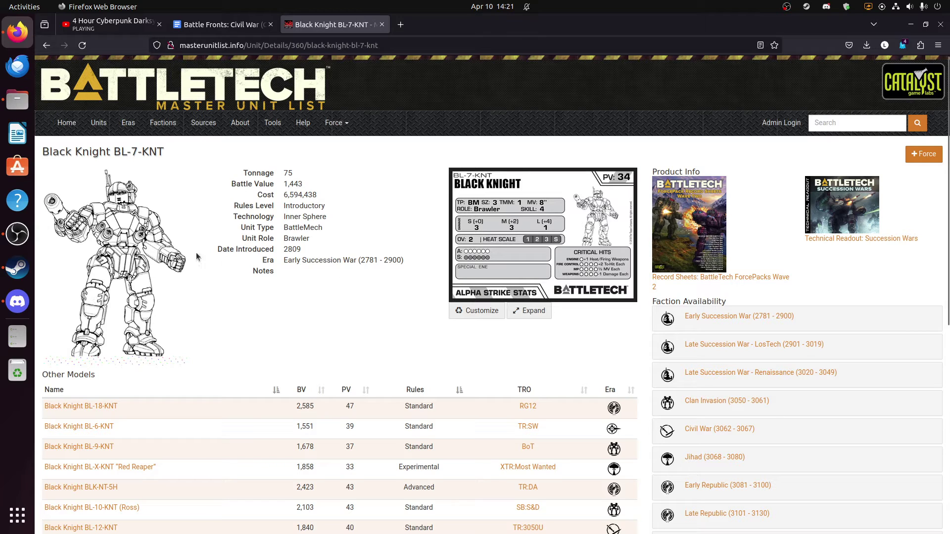
drag(267, 179, 341, 269)
click(340, 269)
drag(285, 185, 319, 190)
click(287, 197)
shift+click(337, 200)
click(337, 200)
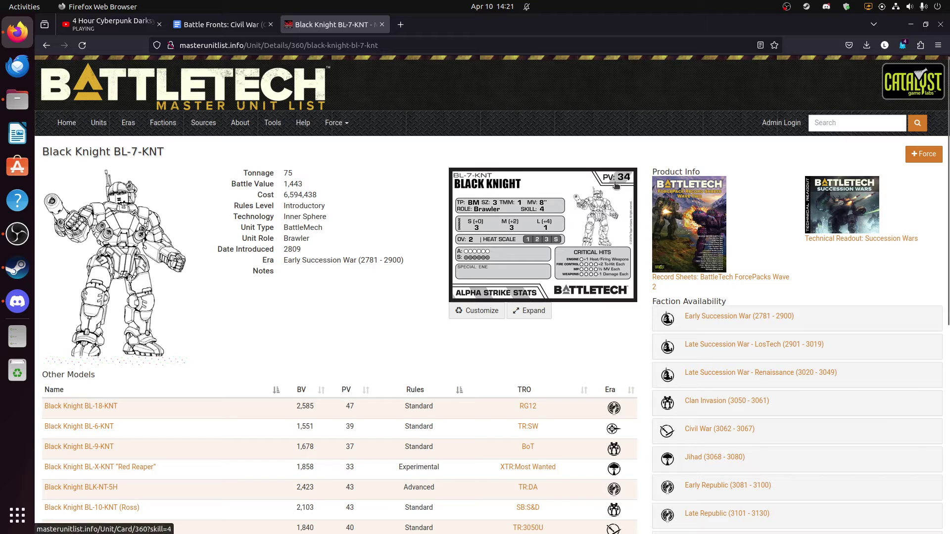
View the BL-7-KNT's Alpha Strike card at full size, then return to the unit's details page
click(515, 251)
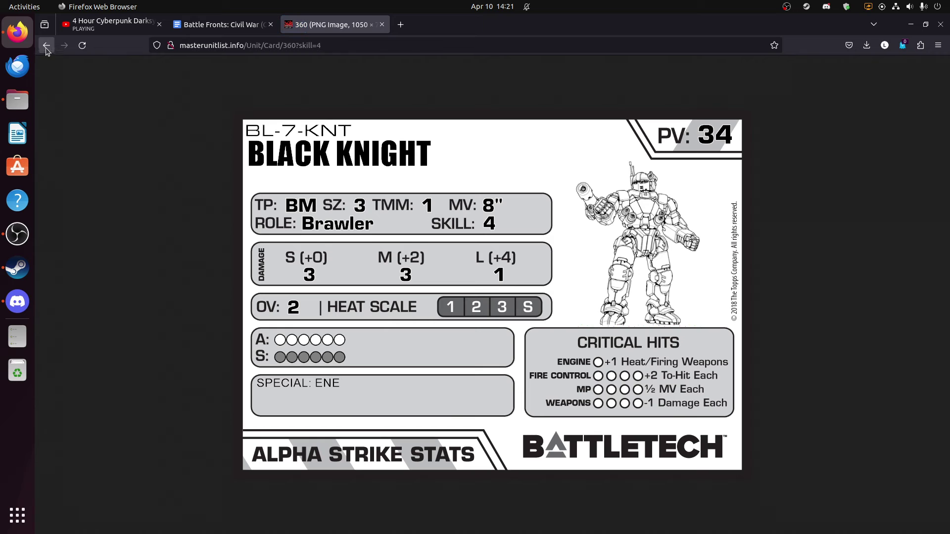
click(46, 46)
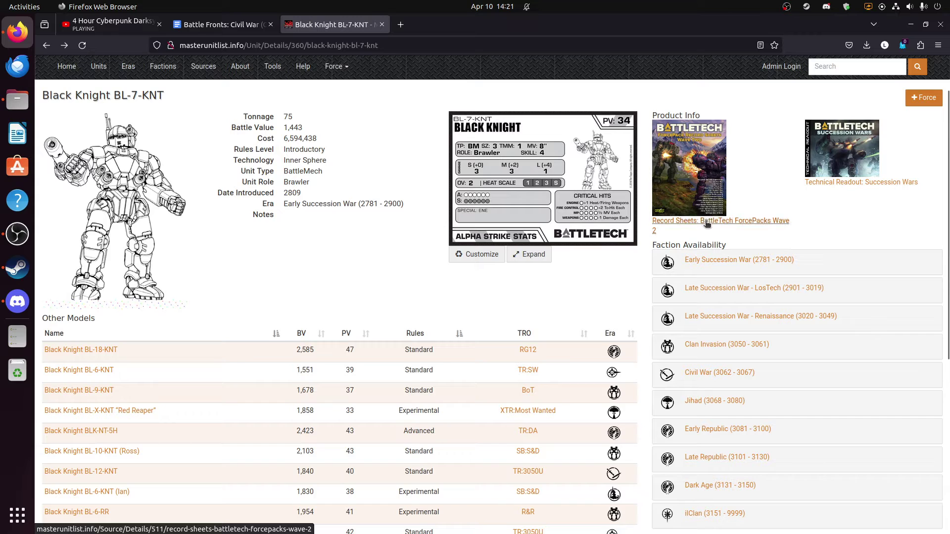
Open the Record Sheets: BattleTech ForcePacks Wave 2 source in a new tab and view its free record sheet book PDF
middle_click(706, 225)
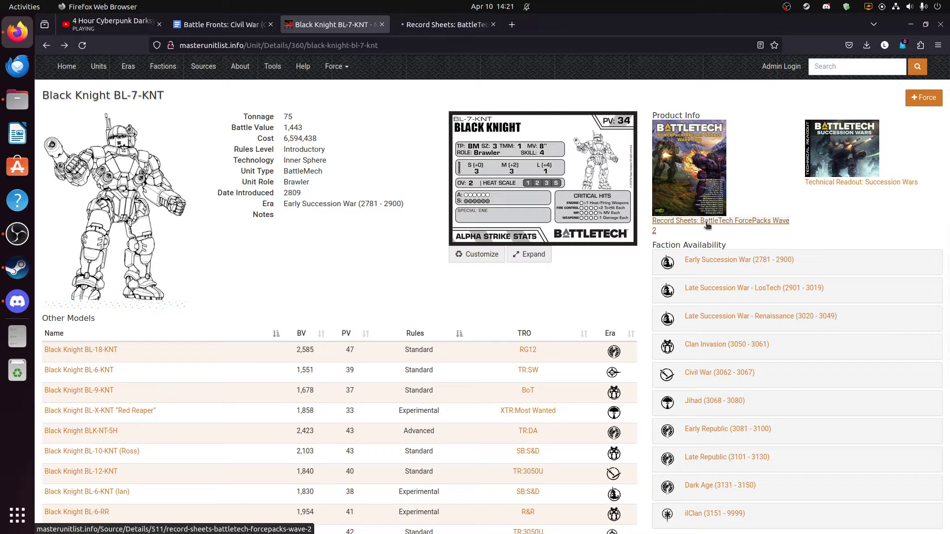
click(447, 25)
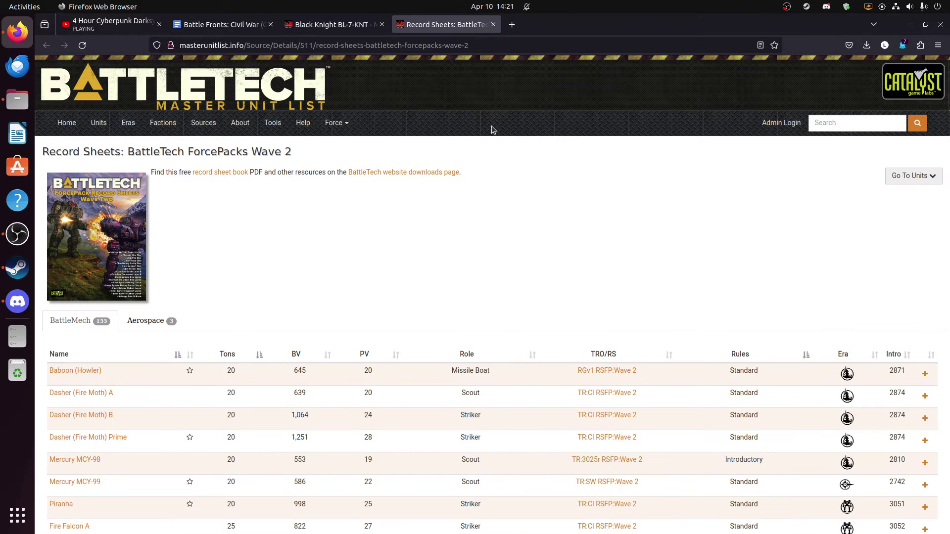
click(205, 174)
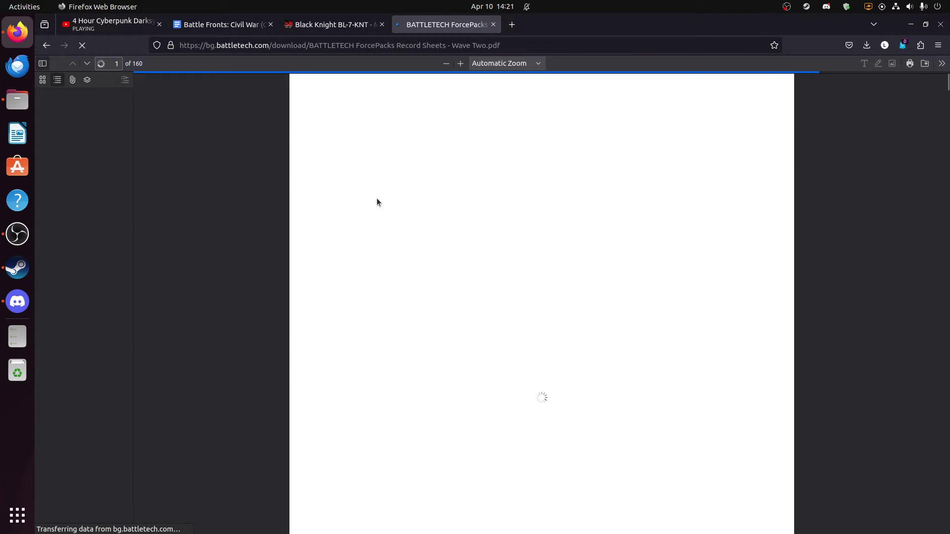
scroll(570, 177, down, 15)
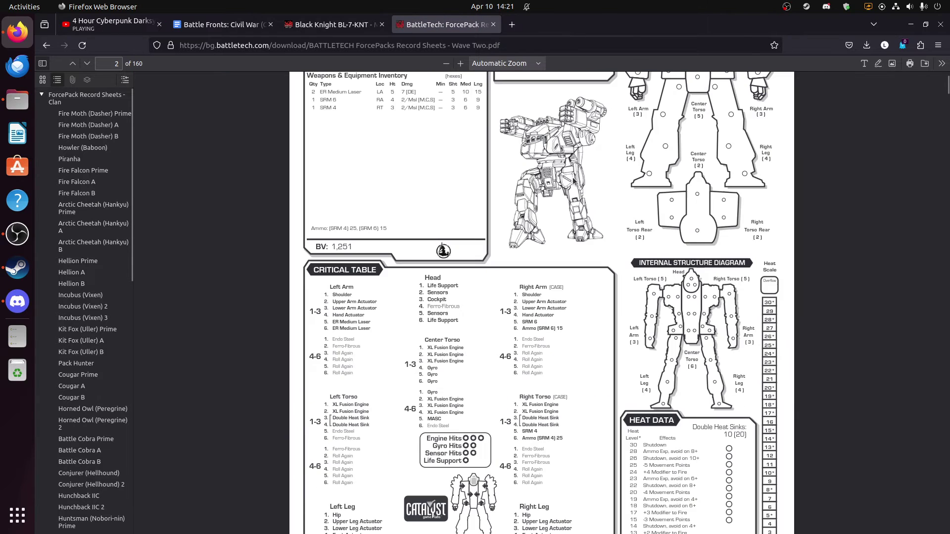
Go back to the Black Knight BL-7-KNT page, expand its Late Succession War - LosTech faction availability and highlight the listed factions
click(338, 24)
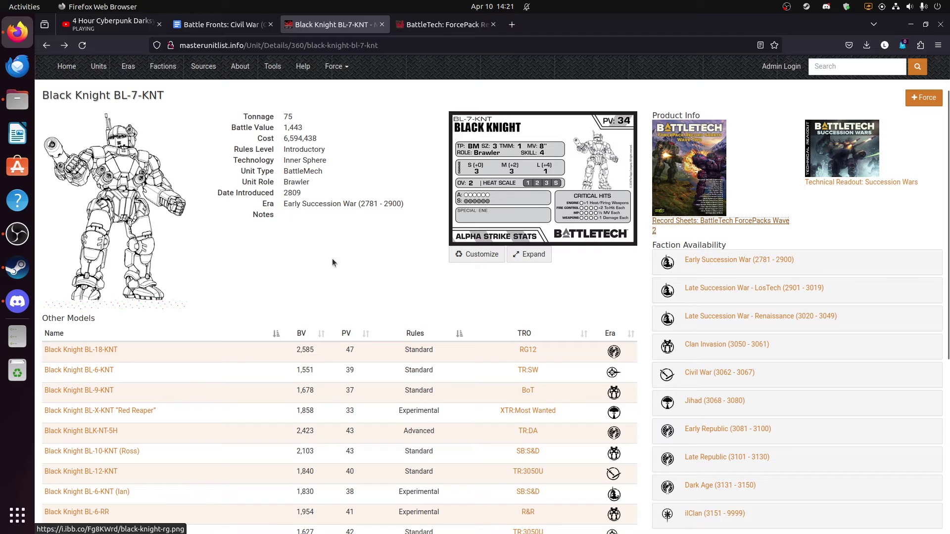
scroll(332, 263, down, 3)
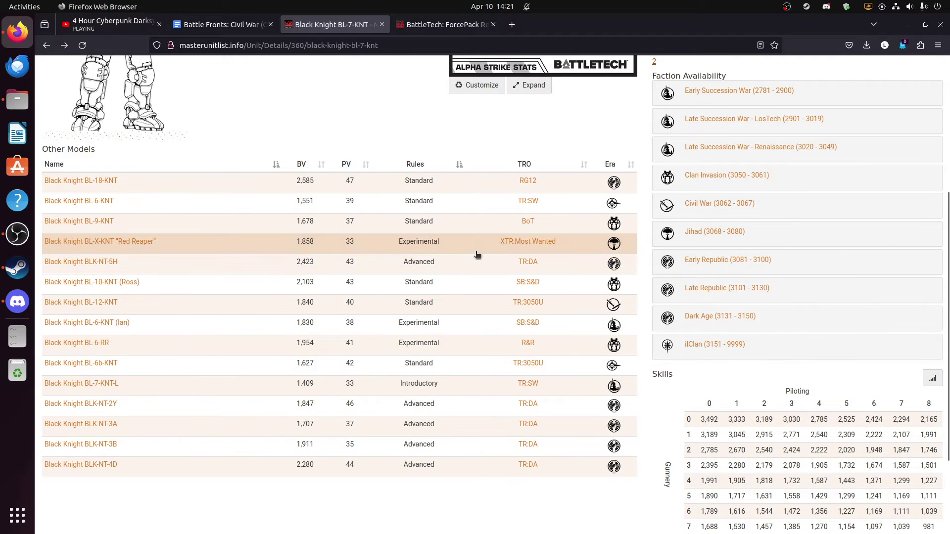
scroll(477, 254, up, 4)
scroll(841, 229, down, 3)
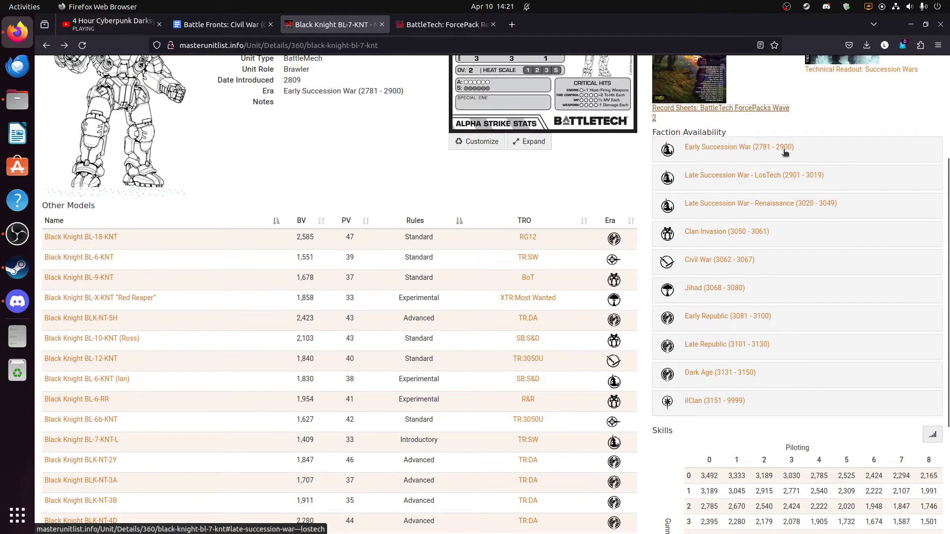
scroll(387, 268, up, 3)
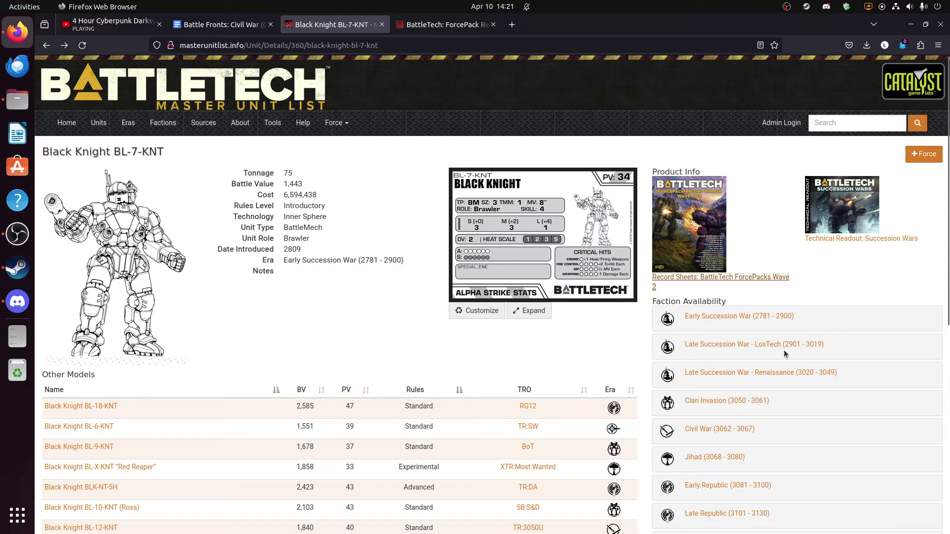
click(725, 348)
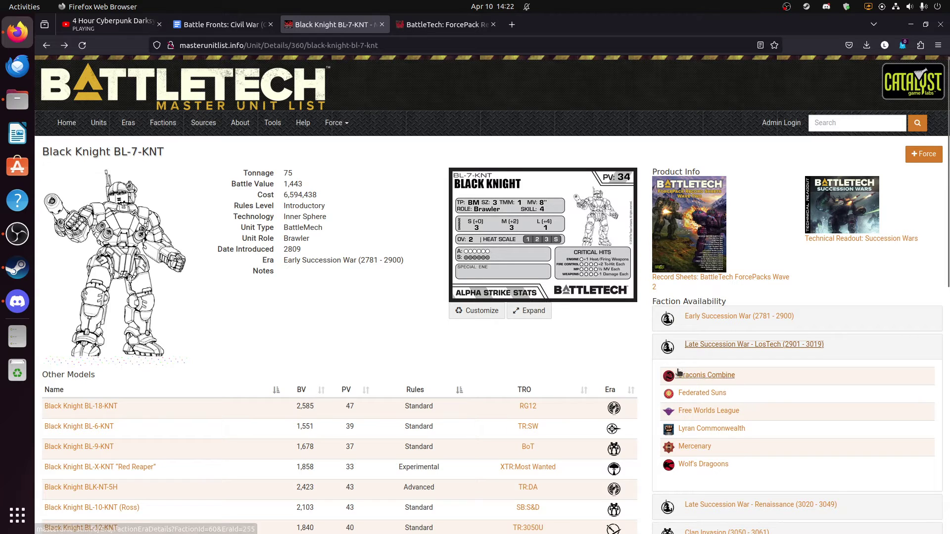
drag(658, 369, 789, 472)
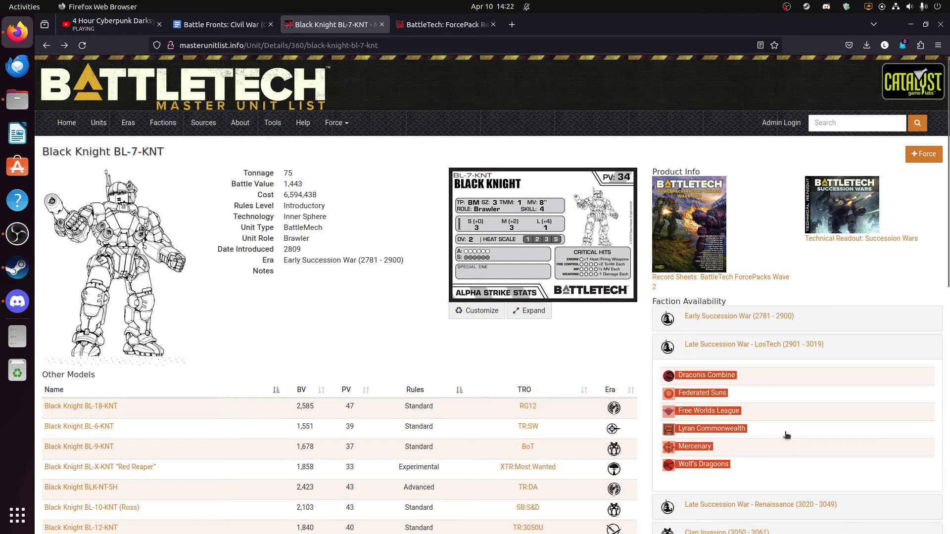
click(761, 482)
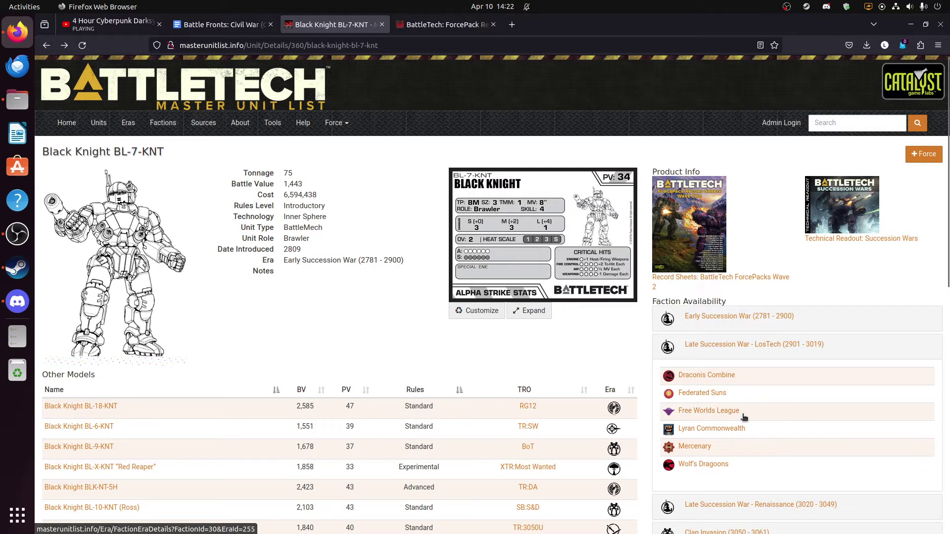
Expand the Early Succession War (2781 - 2900) availability to compare its factions with the LosTech list, then collapse it
click(735, 316)
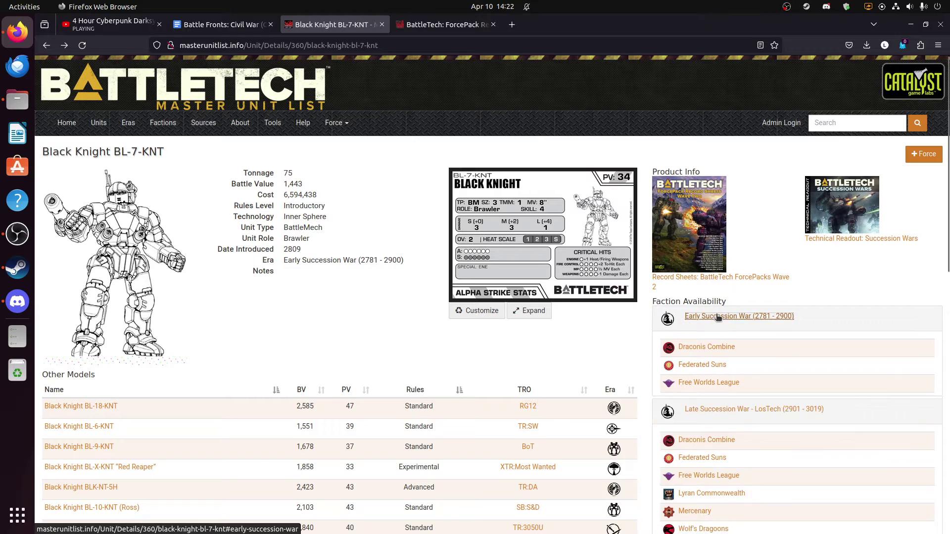
scroll(739, 401, down, 2)
scroll(739, 401, down, 3)
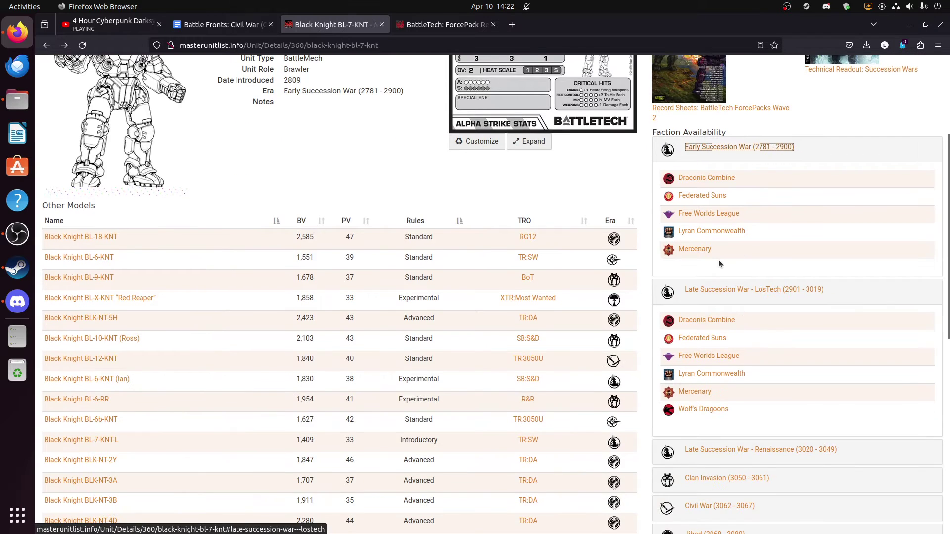
click(732, 151)
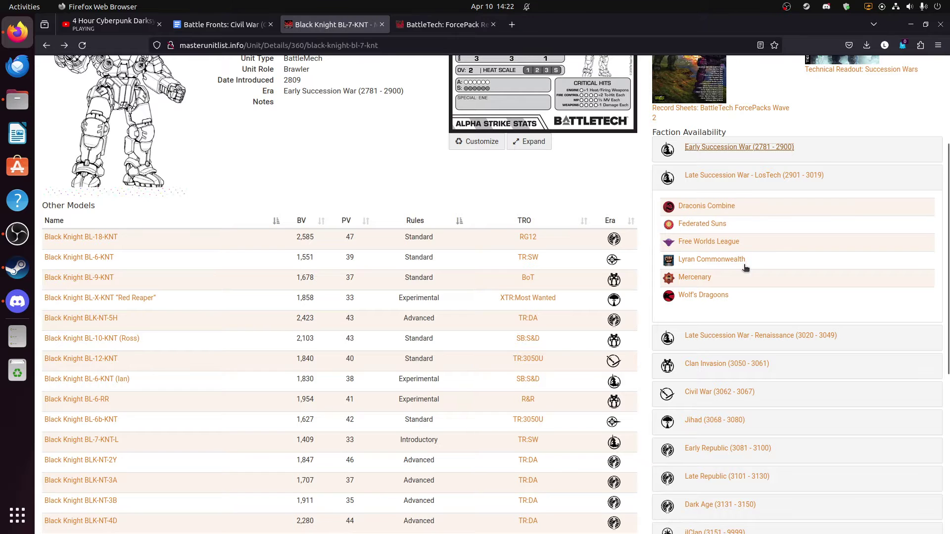
Expand the ilClan (3151 - 9999) availability and review it alongside the unit's details and other eras
scroll(745, 267, up, 3)
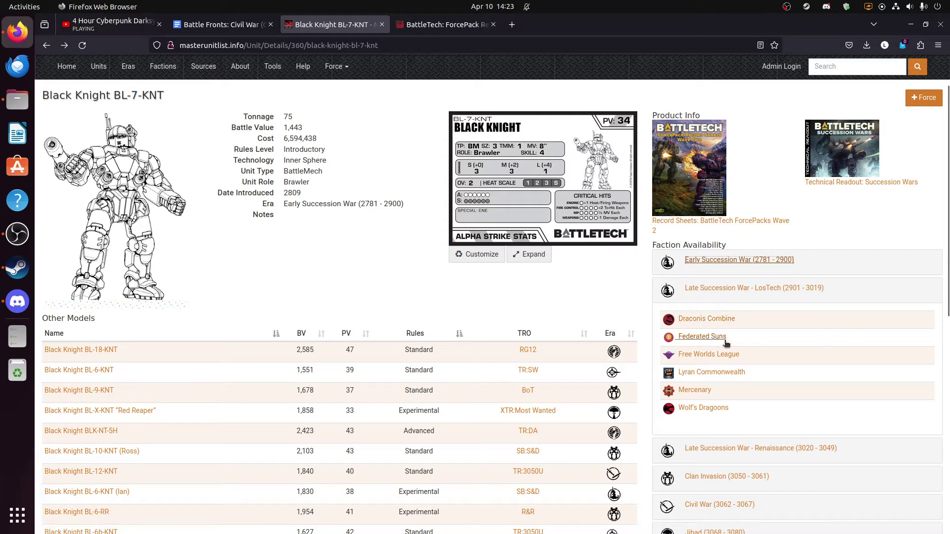
scroll(737, 336, down, 5)
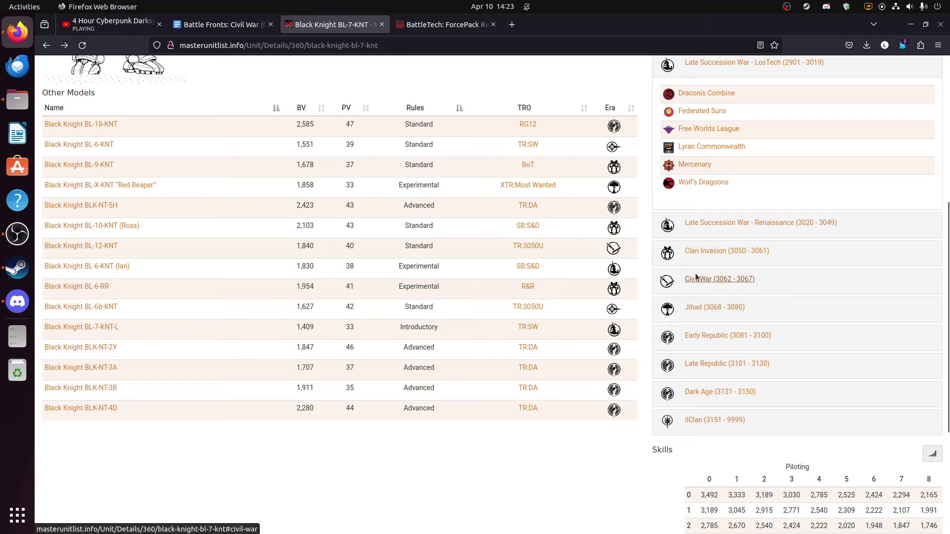
click(718, 420)
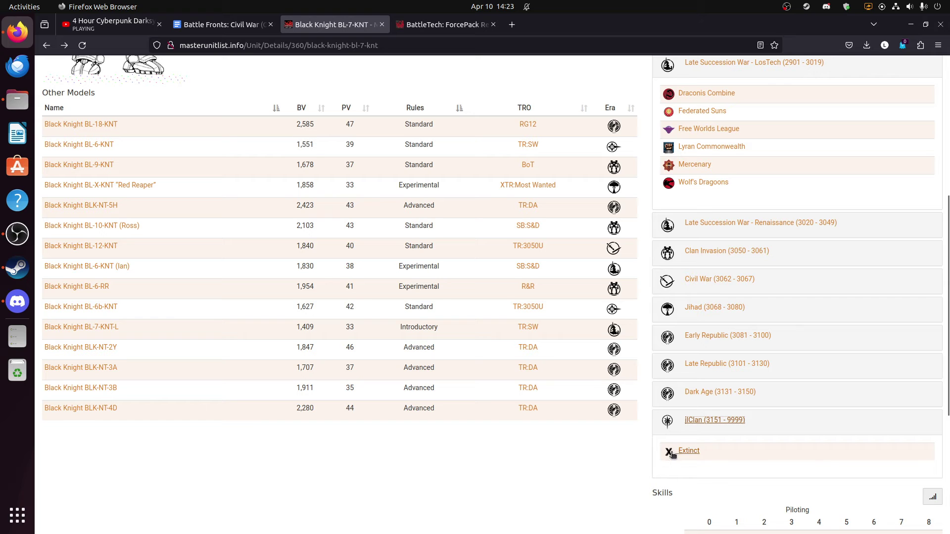
scroll(681, 454, up, 2)
scroll(552, 314, up, 4)
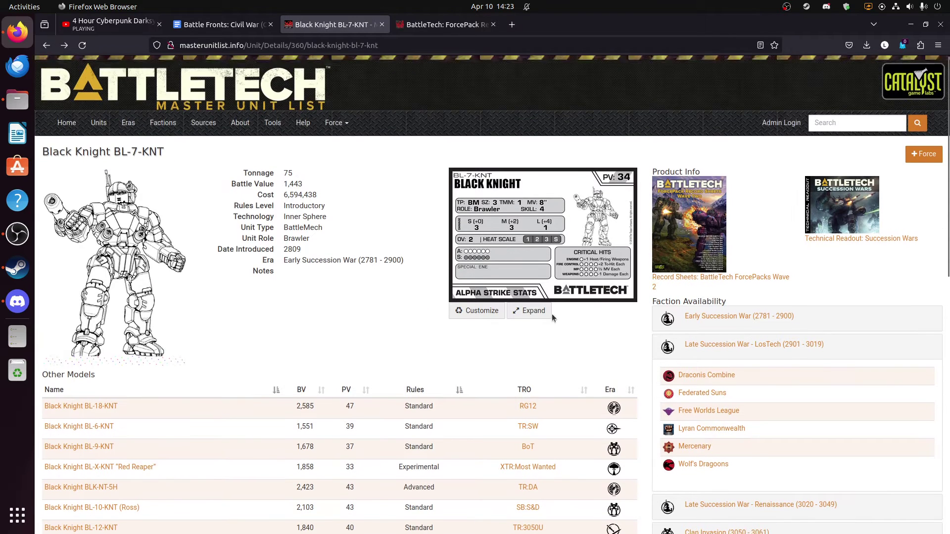
scroll(702, 391, down, 5)
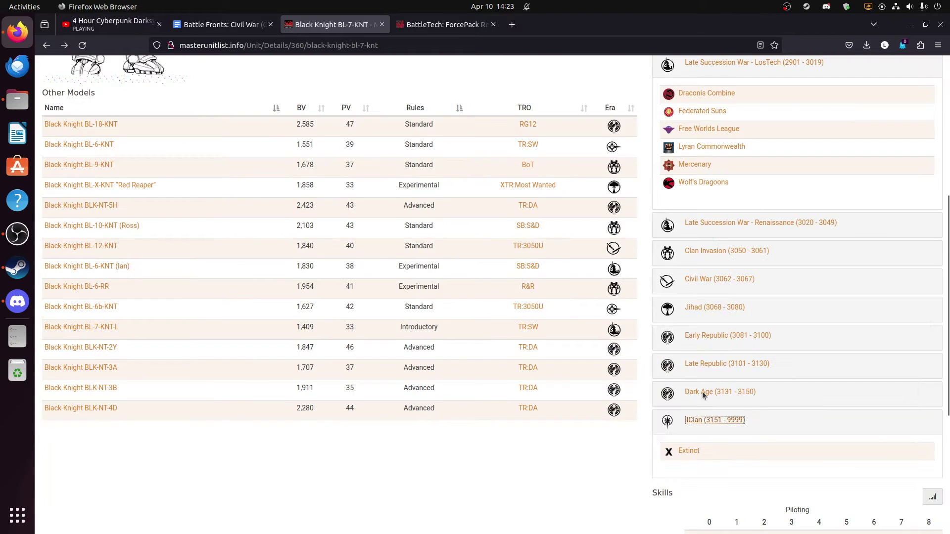
scroll(371, 235, up, 5)
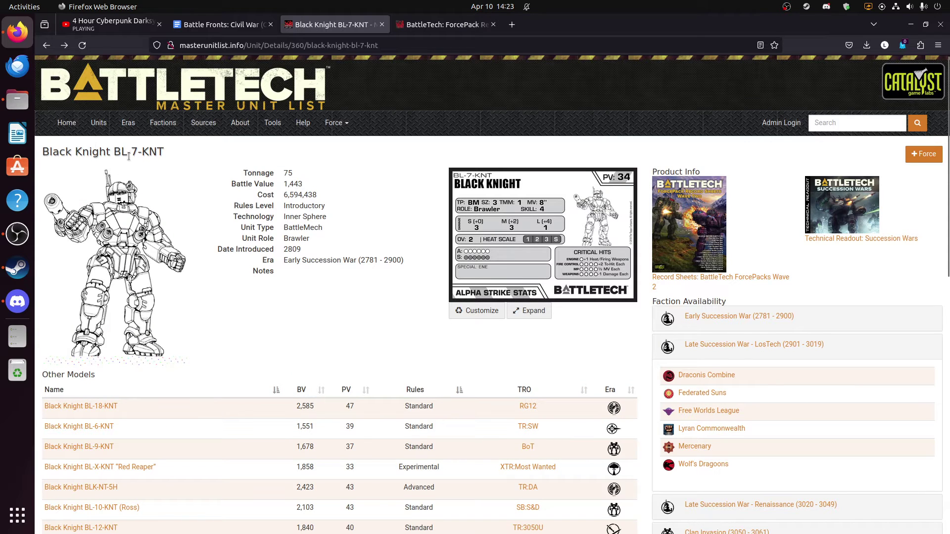
scroll(698, 328, down, 6)
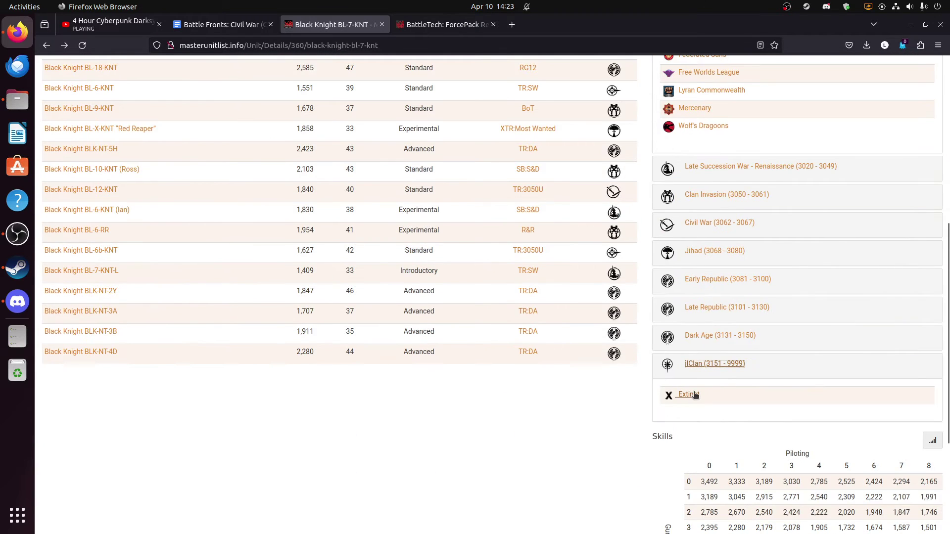
scroll(484, 369, up, 5)
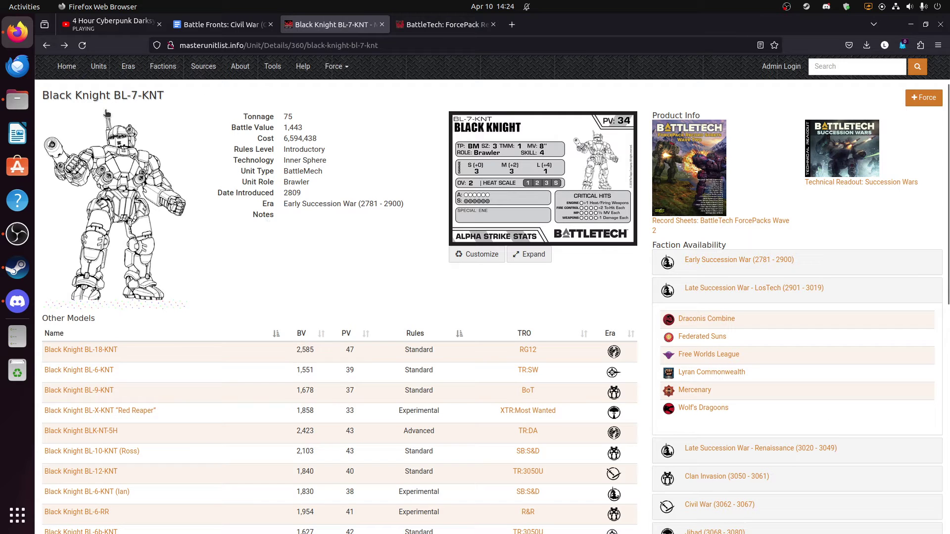
Highlight the BL-7-KNT designation in the page heading, then the factions listed under Late Succession War - LosTech
drag(107, 96, 151, 95)
click(162, 96)
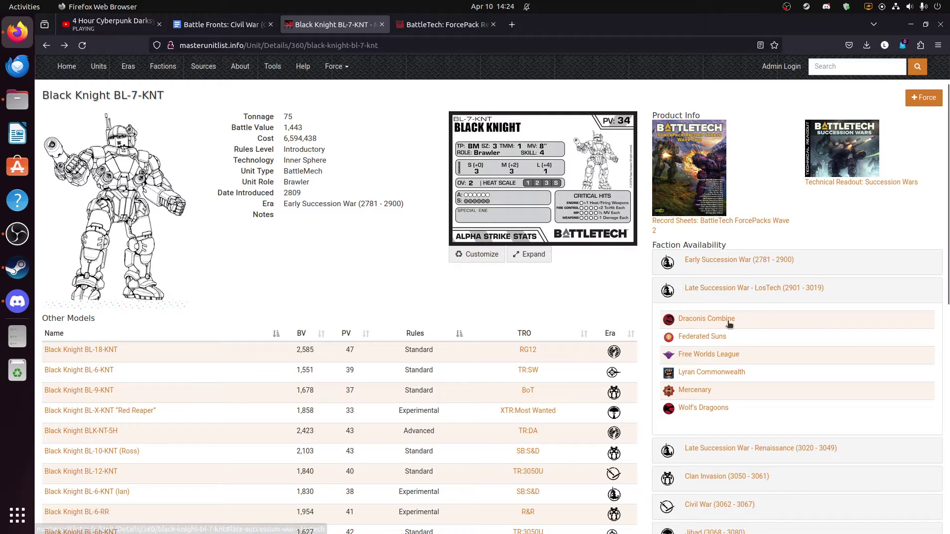
drag(659, 311, 748, 418)
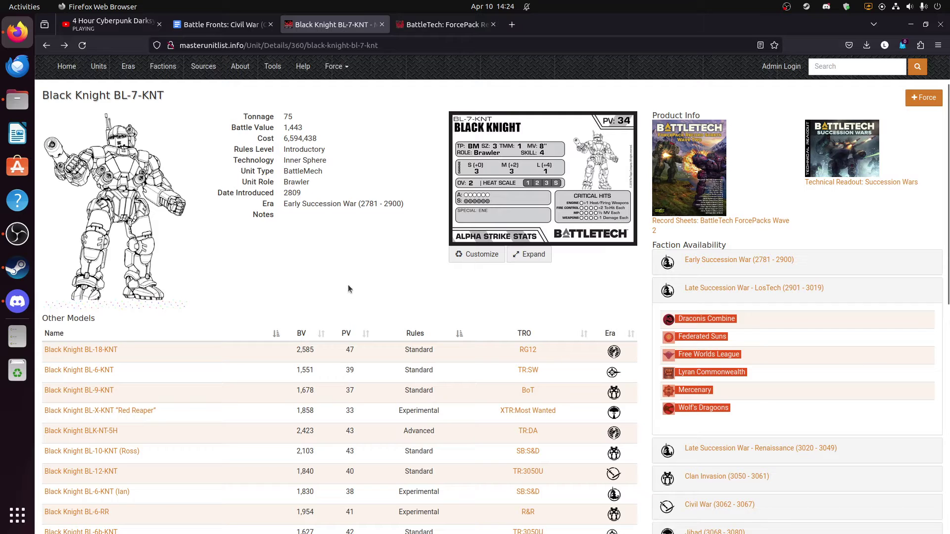
Add the Black Knight BL-7-KNT to the force and go back to the black knight search results
scroll(348, 285, up, 2)
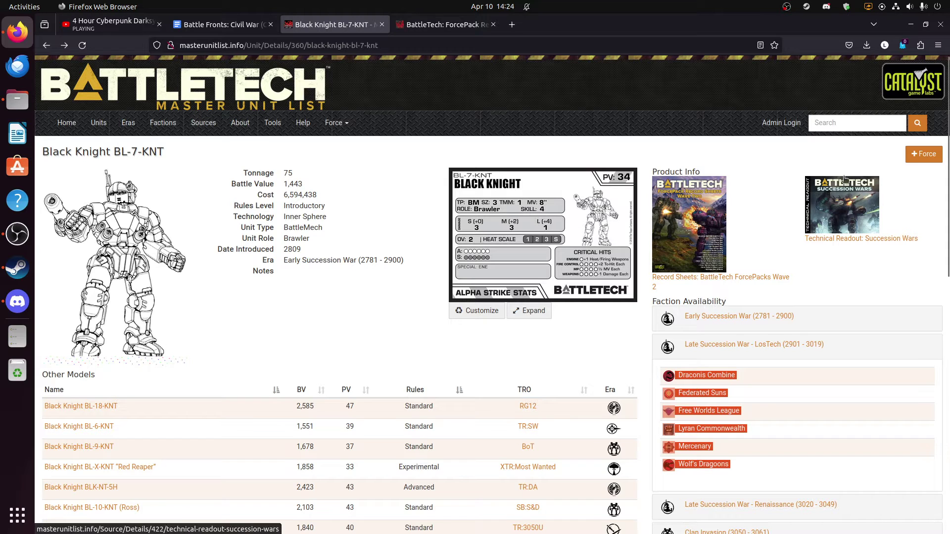
click(933, 155)
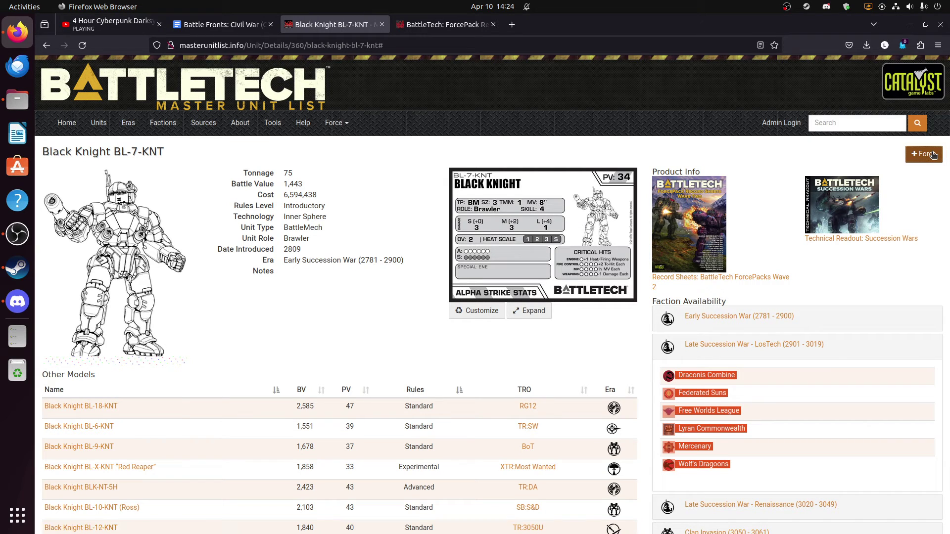
click(46, 46)
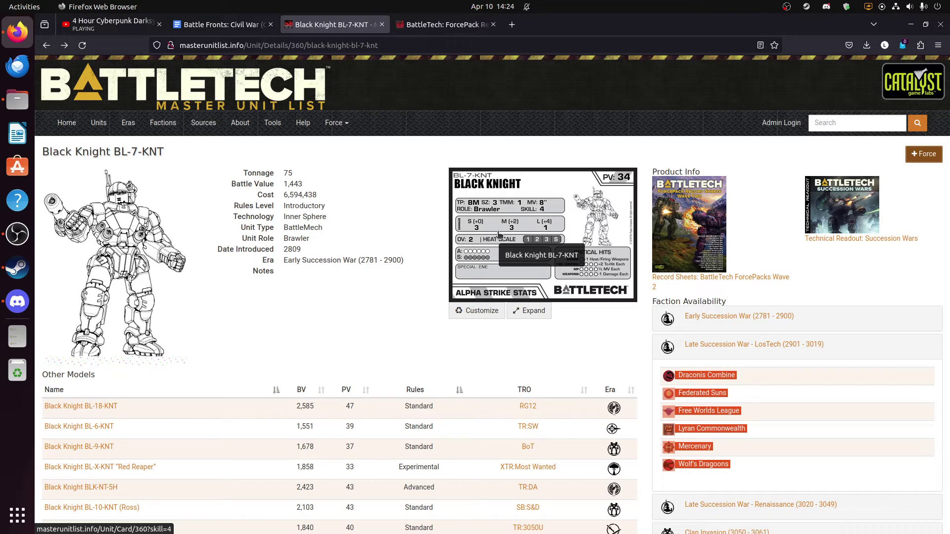
click(47, 45)
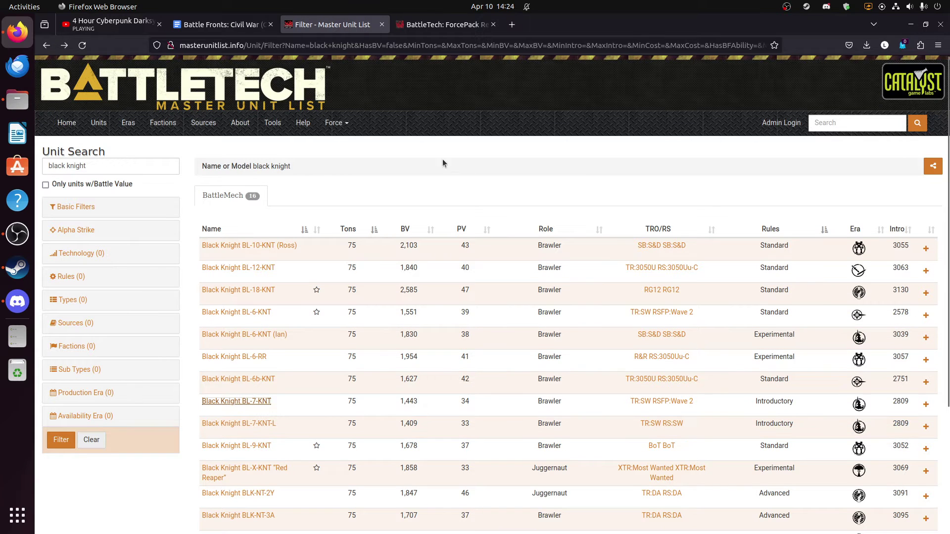
Close the BattleTech ForcePack page and open the Alpha Strike Force Builder
middle_click(445, 25)
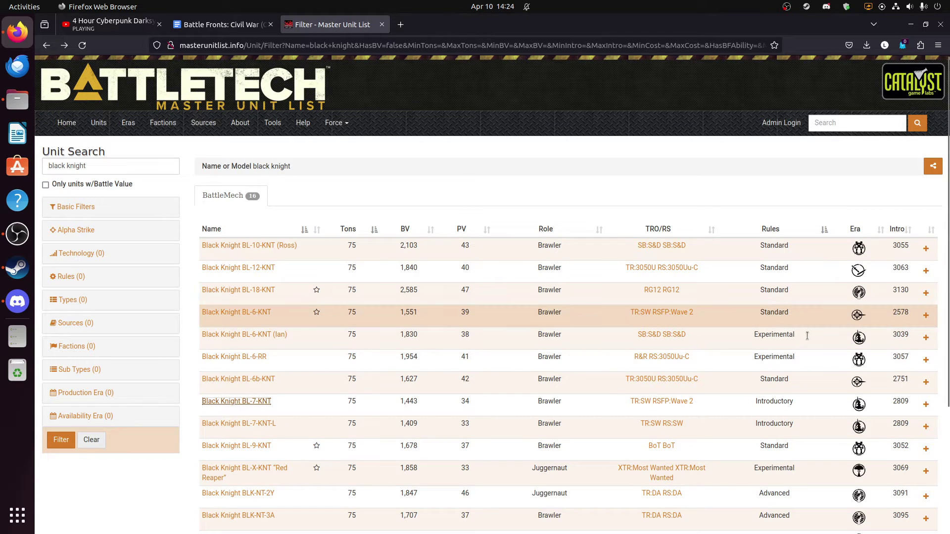
click(341, 124)
click(339, 144)
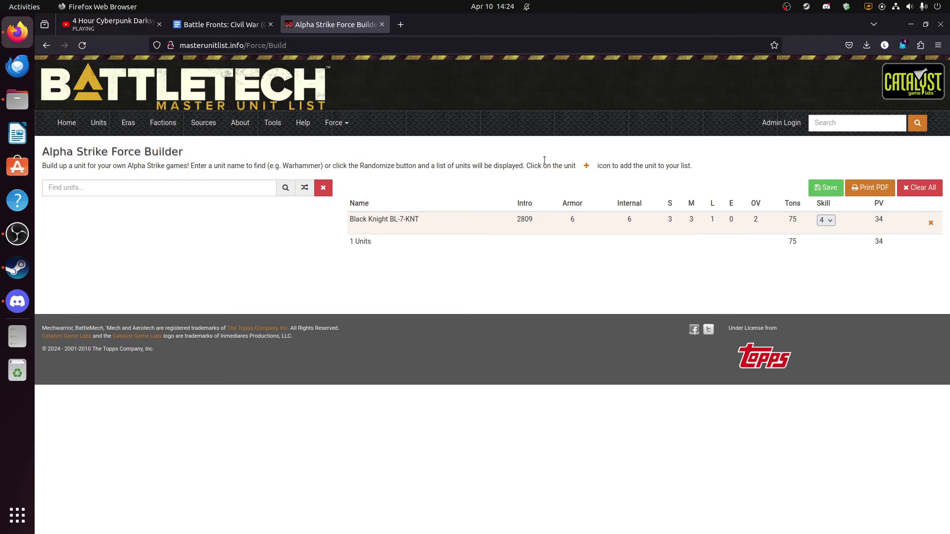
Find units named "awesome" in the force builder and add the Awesome AWS-8Q to the force
click(172, 192)
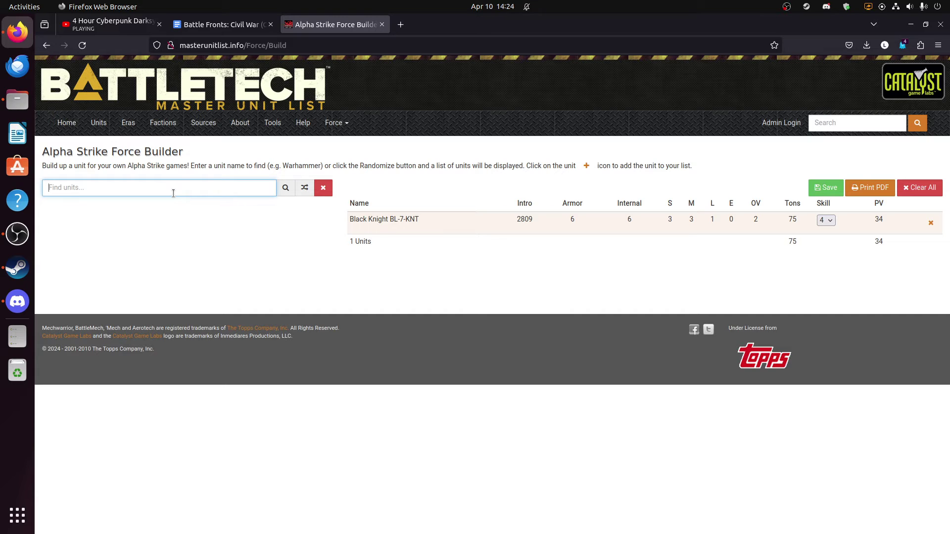
text(awesome)
key(Return)
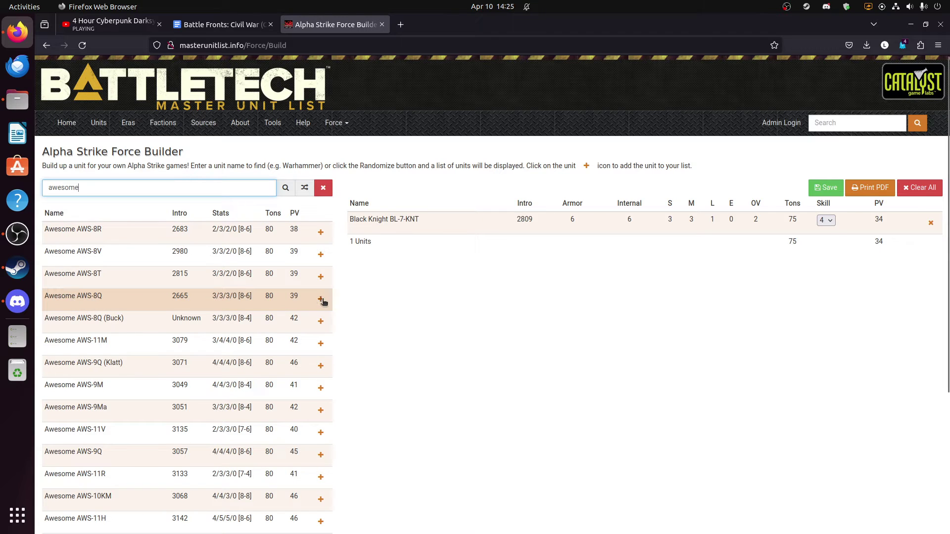
click(321, 299)
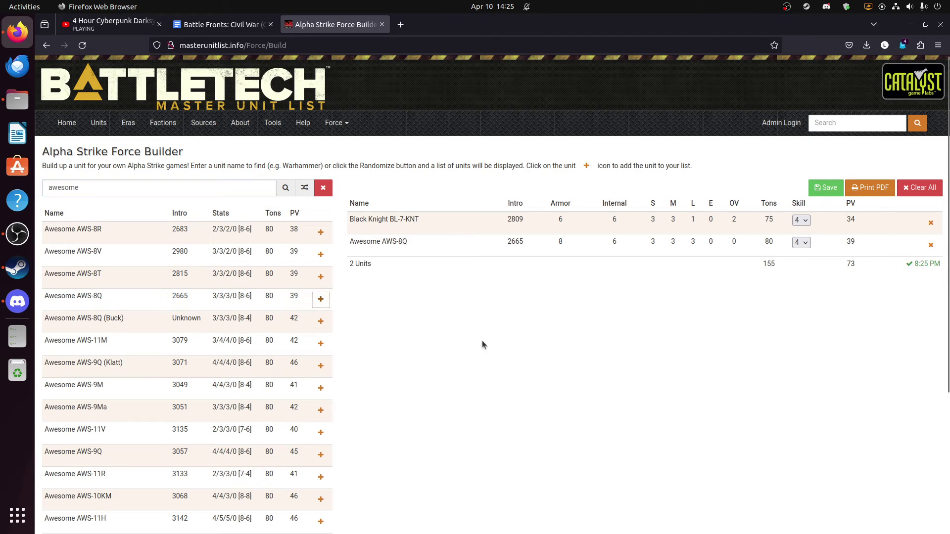
Find units named "hunchback" and add the Hunchback HBK-4G to the force
triple_click(137, 188)
text(bl)
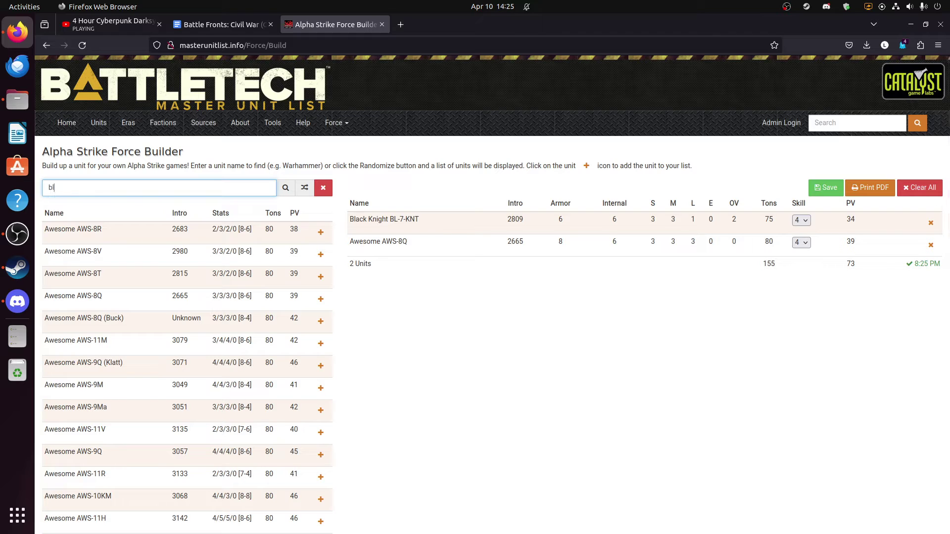
key(BackSpace)
key(BackSpace)
text(hunchback)
key(Return)
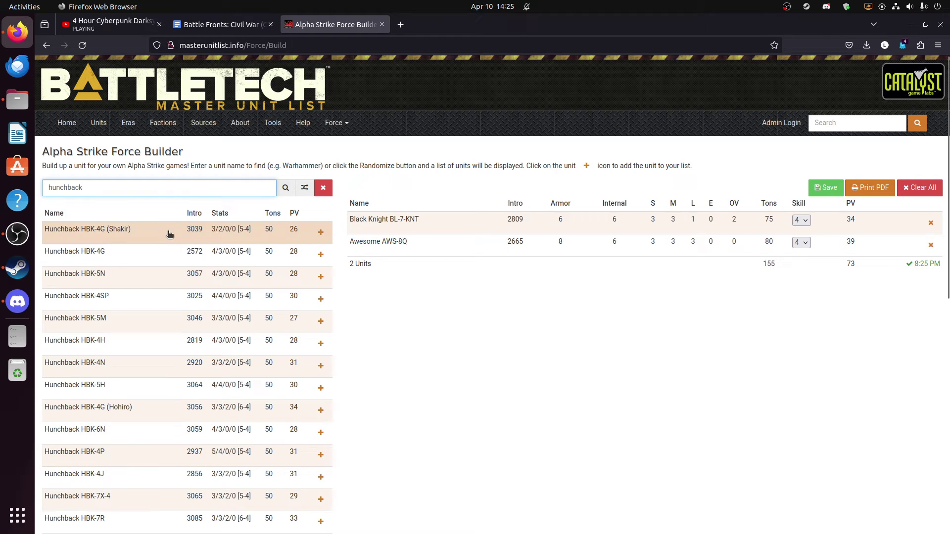
click(320, 254)
Find units named "panther" and add the Panther PNT-9R to the force
double_click(197, 190)
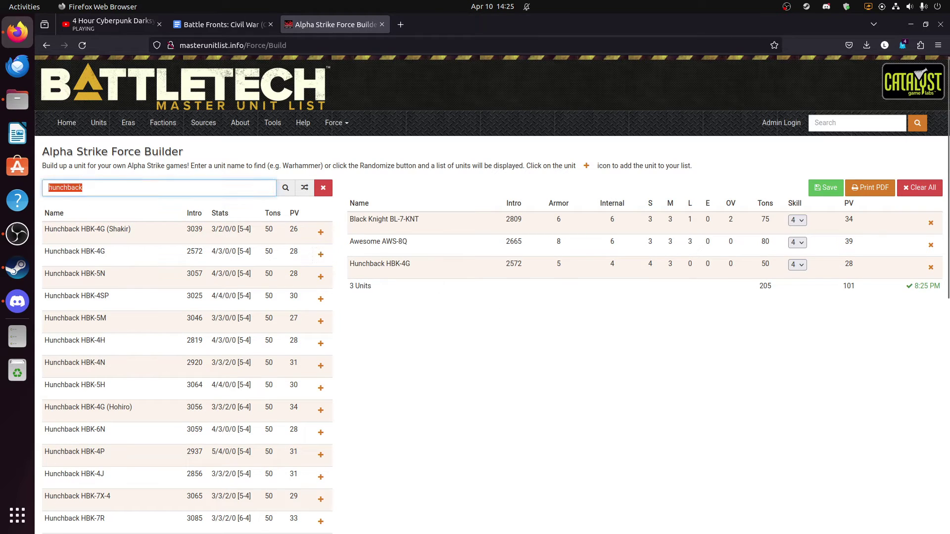
text(panther)
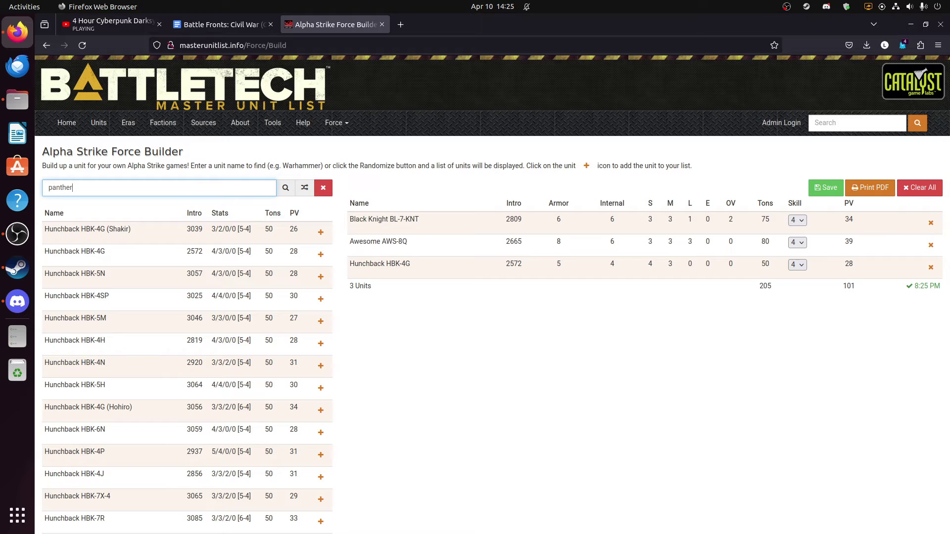
key(Return)
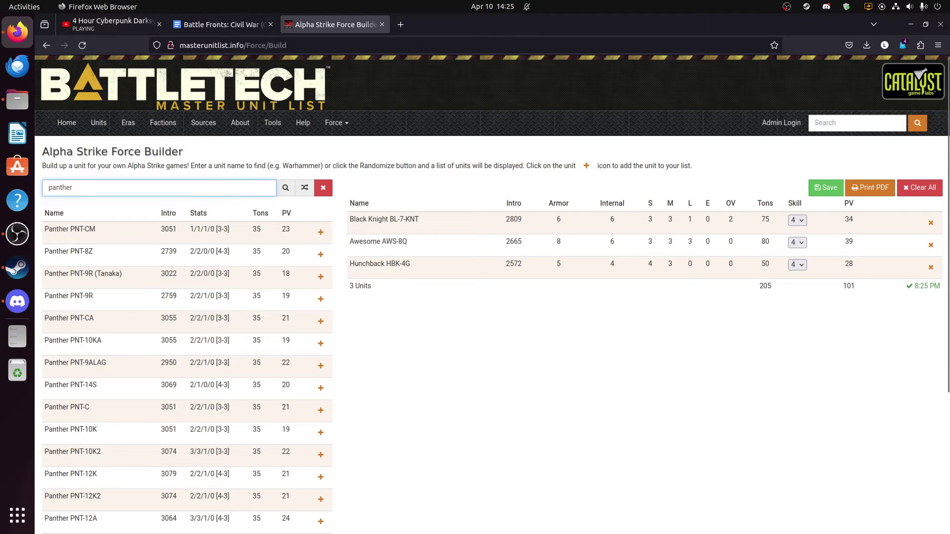
click(321, 300)
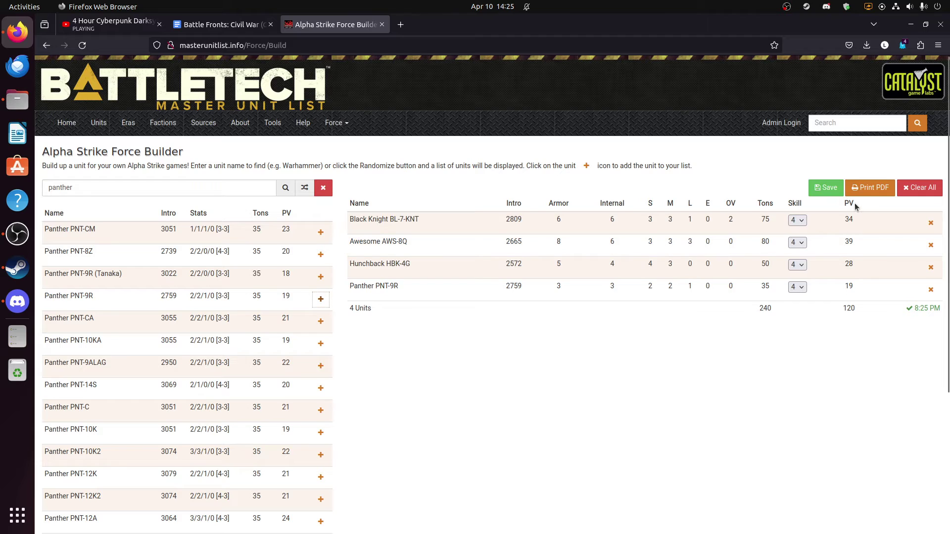
Check the force's total point value and total tonnage beneath the unit list
double_click(849, 308)
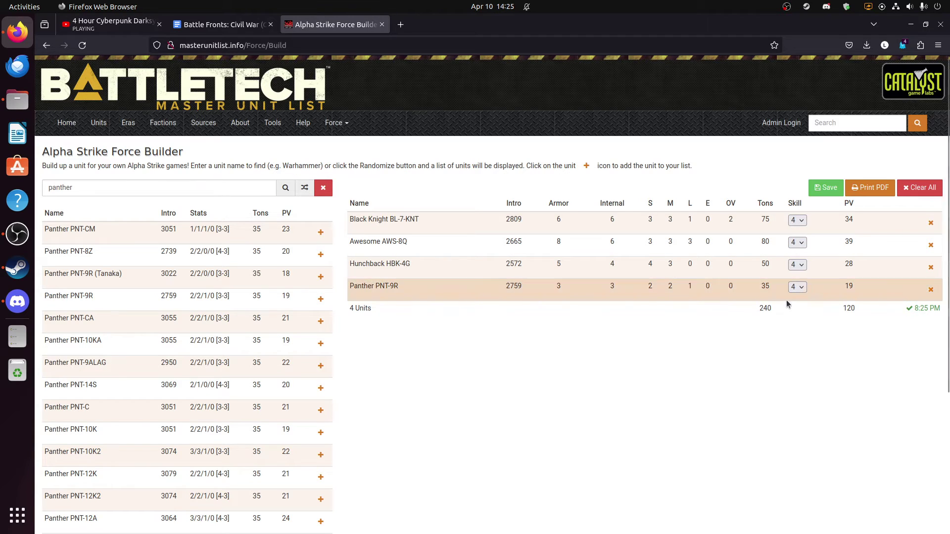
double_click(766, 308)
click(777, 331)
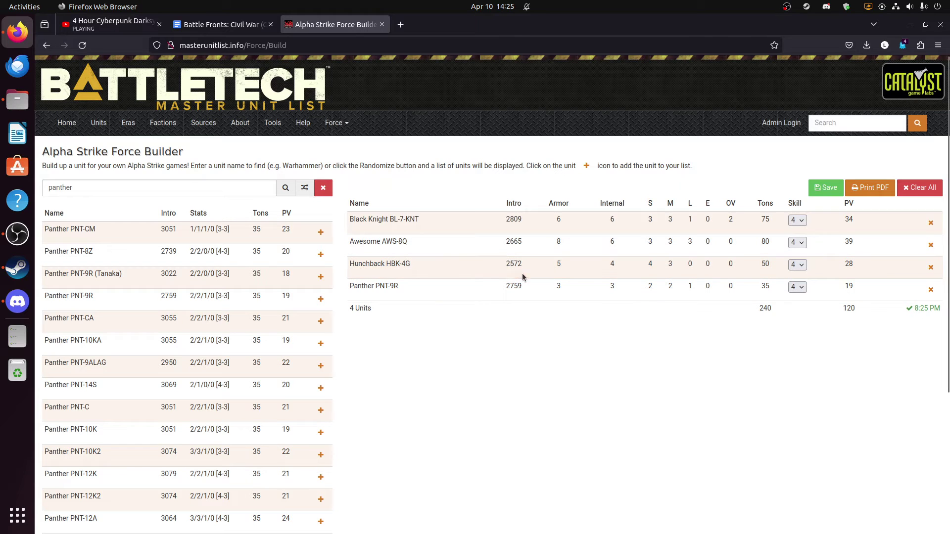
Set the skill to 3 for all four units: Awesome AWS-8Q, Black Knight BL-7-KNT, Hunchback HBK-4G and Panther PNT-9R
click(796, 243)
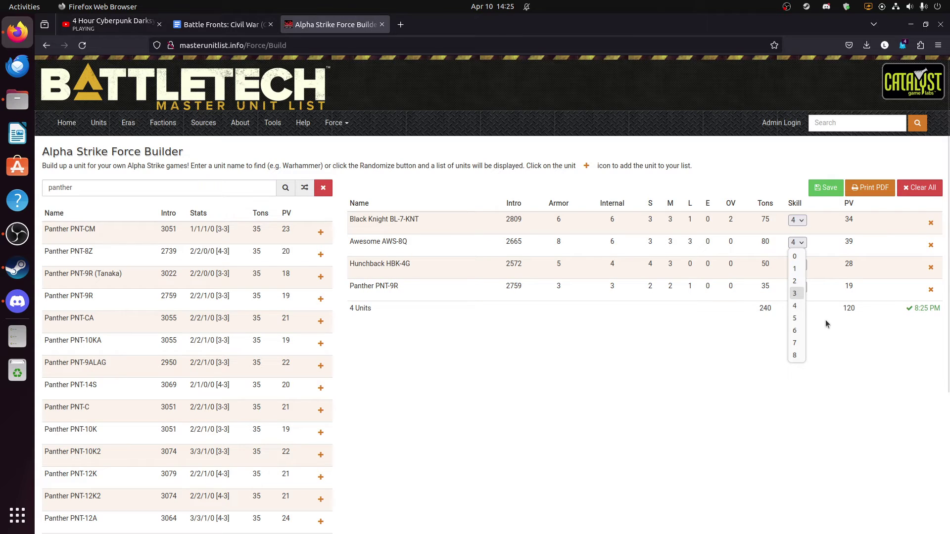
click(846, 310)
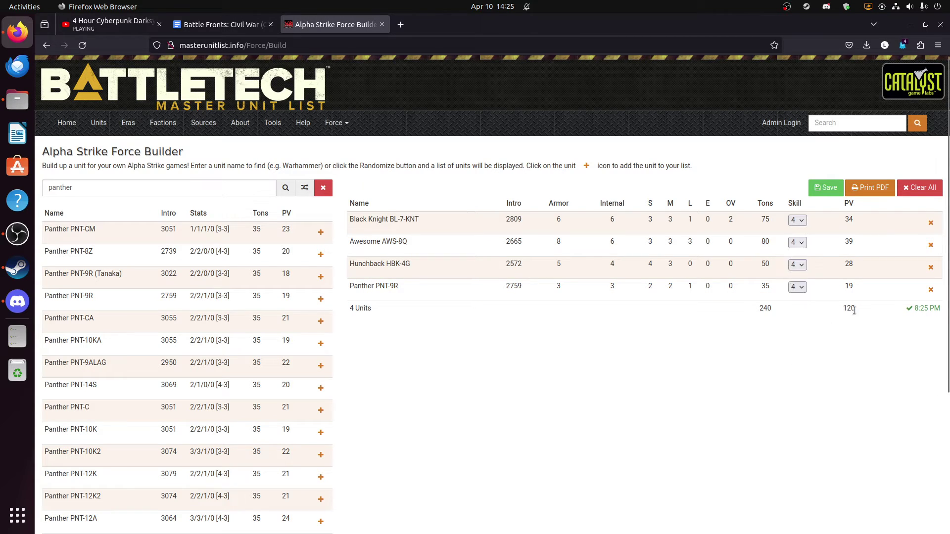
click(797, 242)
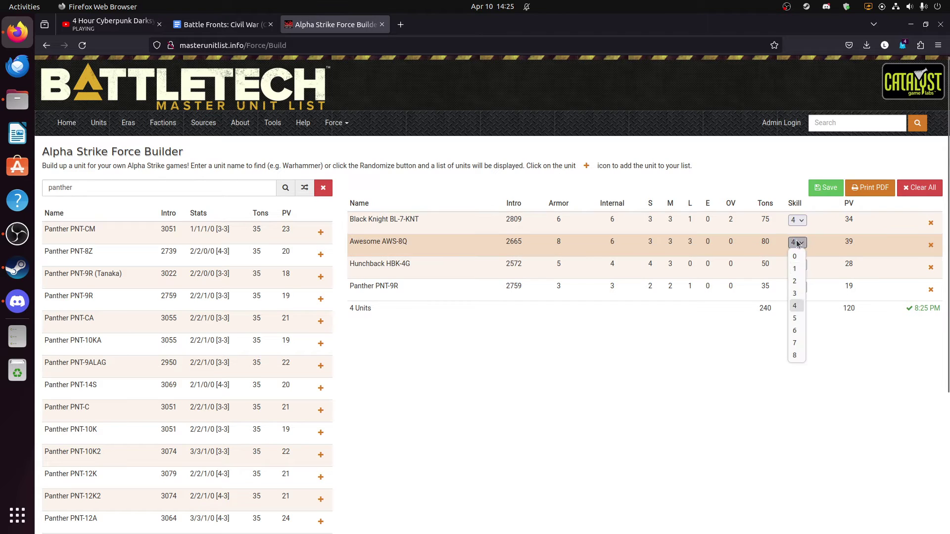
click(795, 294)
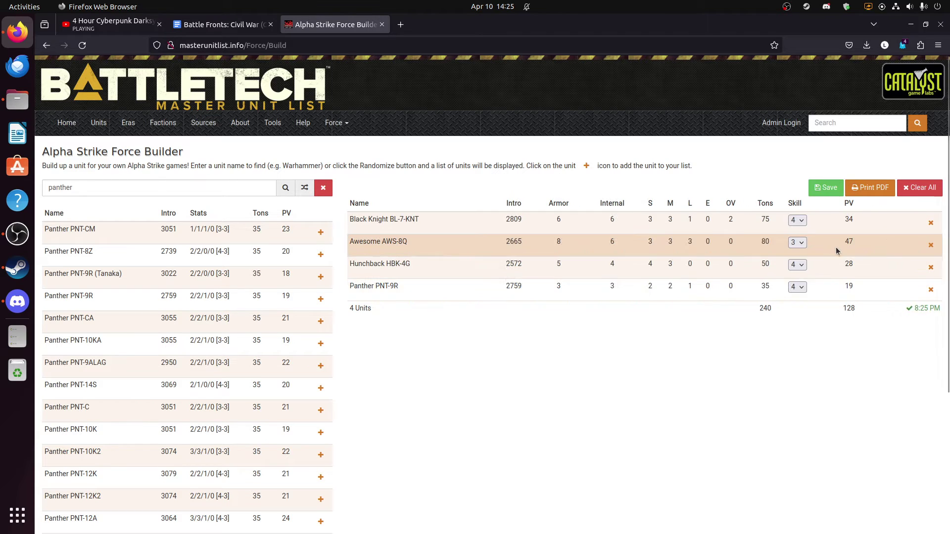
click(797, 221)
click(794, 271)
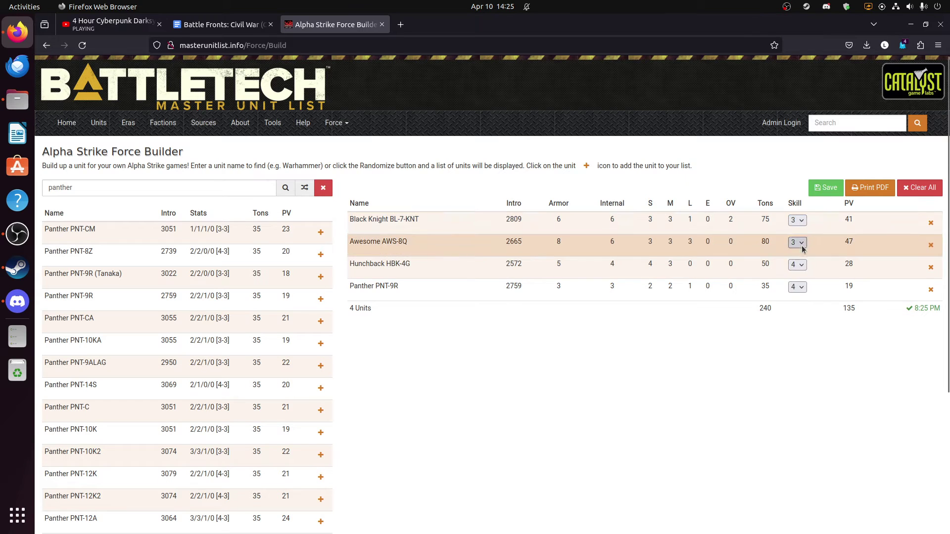
click(798, 265)
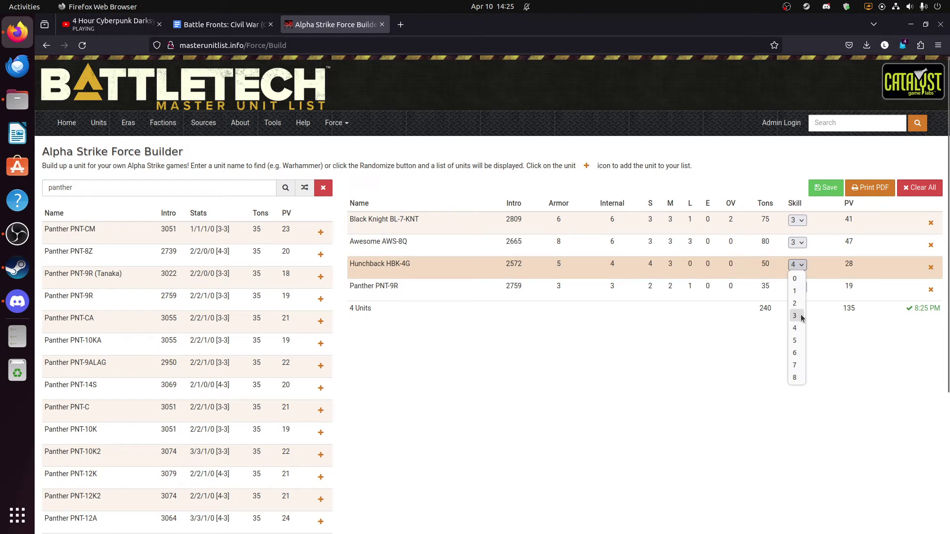
click(795, 315)
click(797, 288)
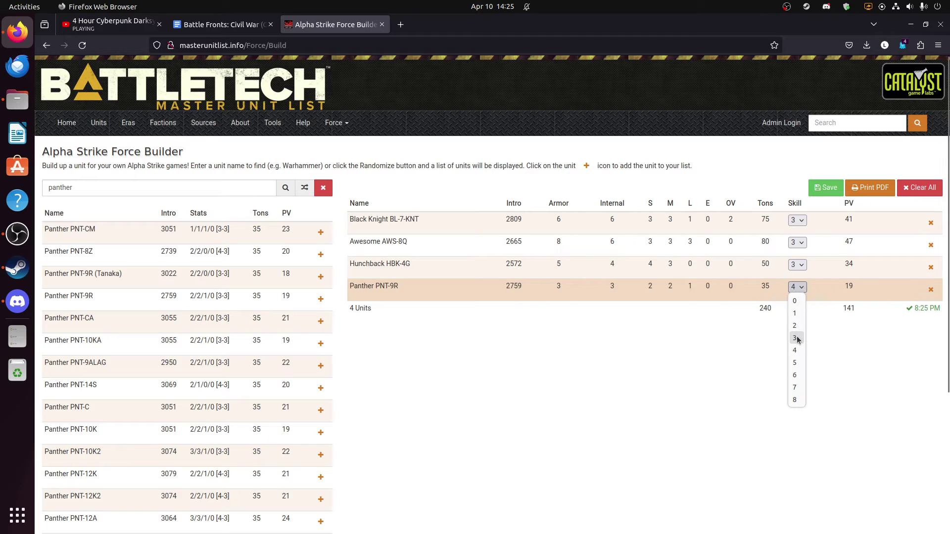
click(795, 338)
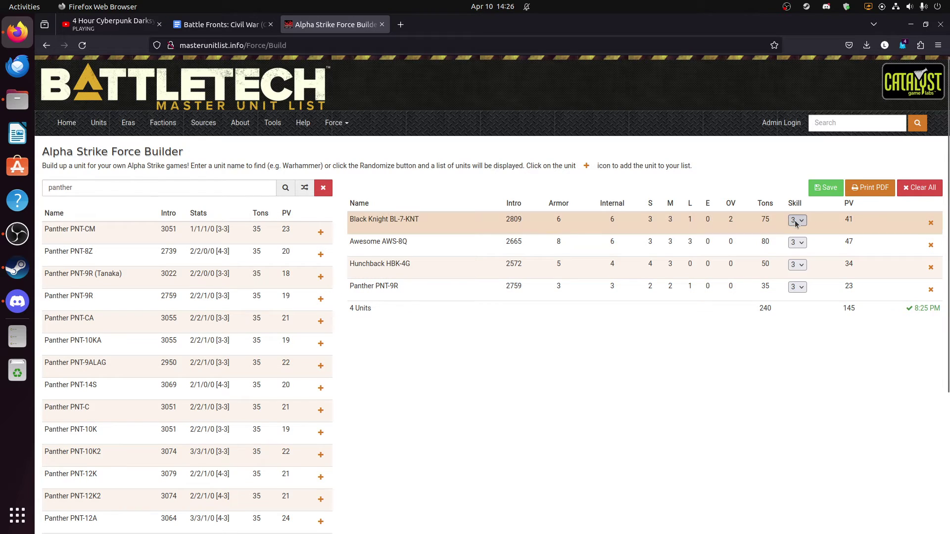
Try a skill of 2 on the Awesome AWS-8Q and return it to 3
click(796, 242)
click(795, 281)
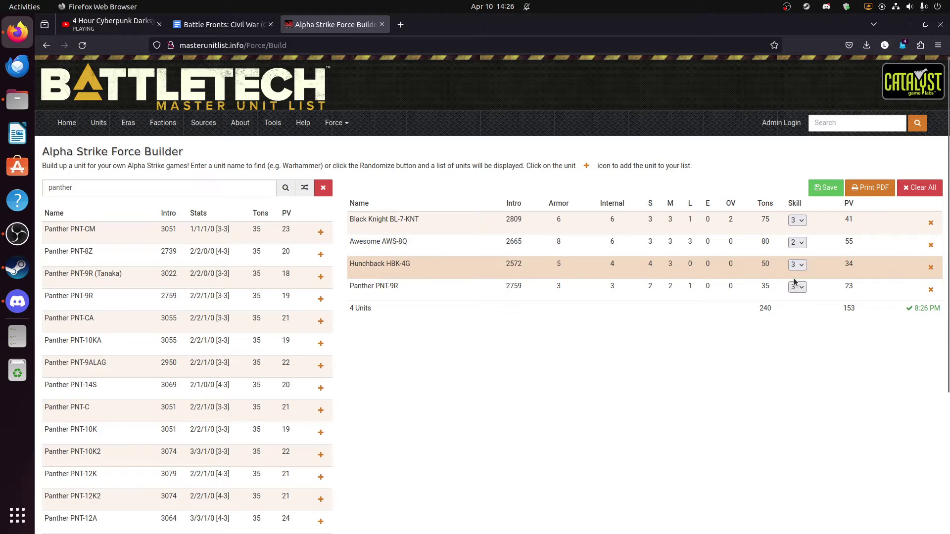
click(796, 244)
click(796, 293)
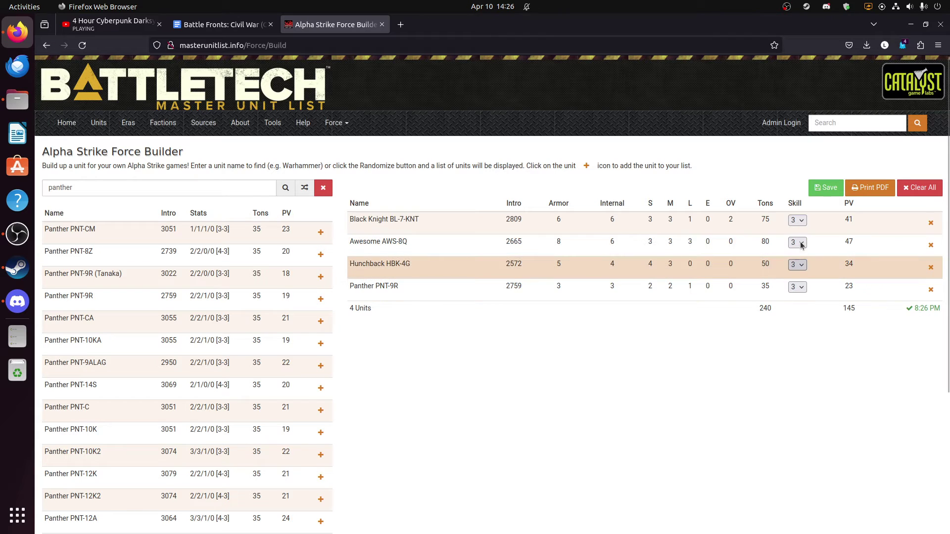
Try a skill of 2 on the Black Knight BL-7-KNT and return it to 3
click(796, 225)
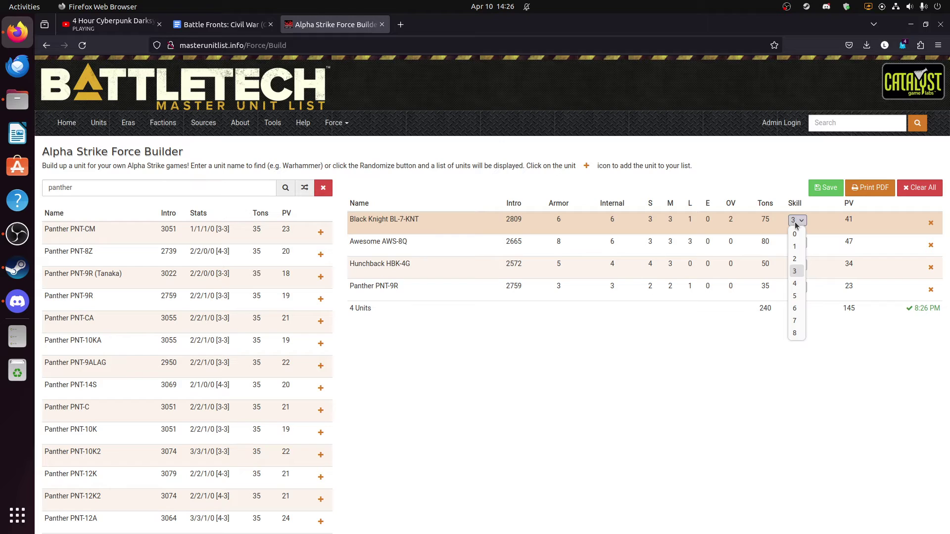
click(796, 259)
click(798, 223)
click(796, 272)
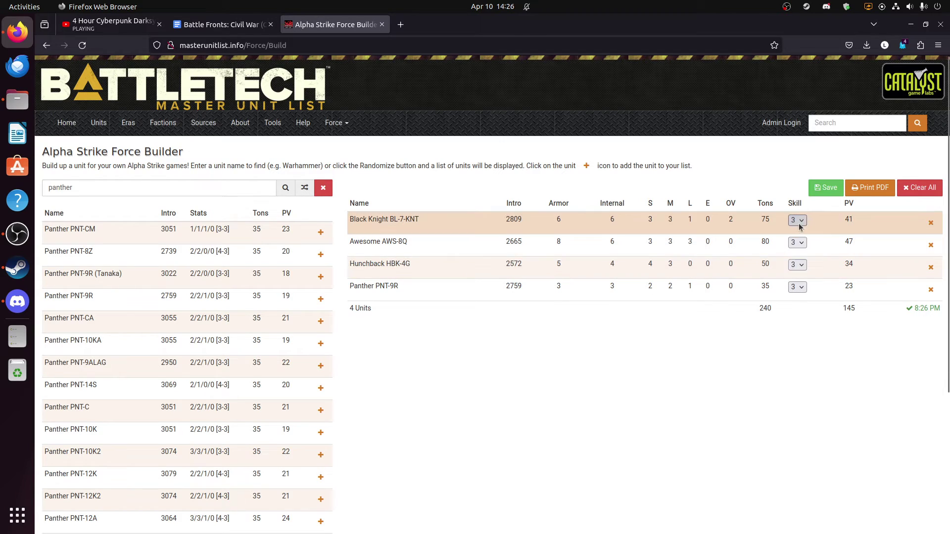
Try a skill of 2 on the Hunchback HBK-4G and return it to 3
click(796, 266)
click(796, 303)
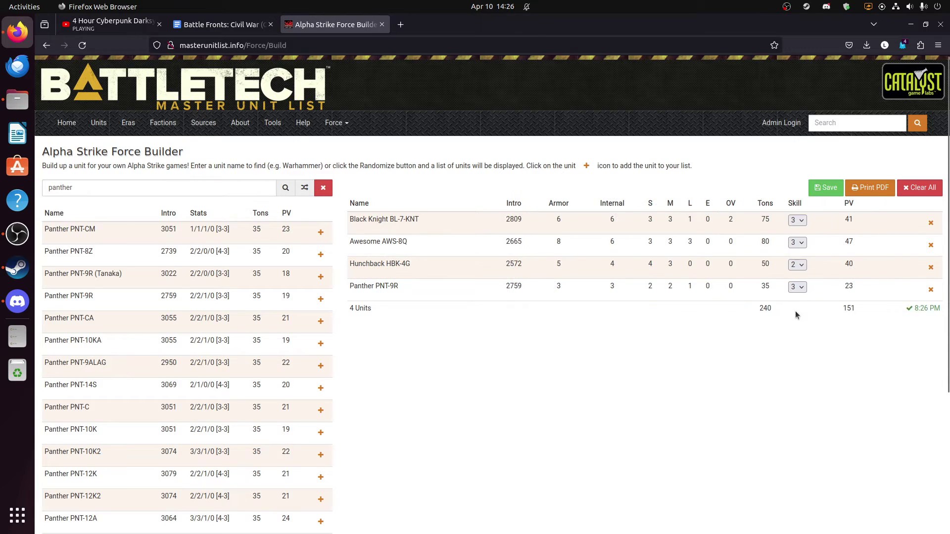
click(797, 266)
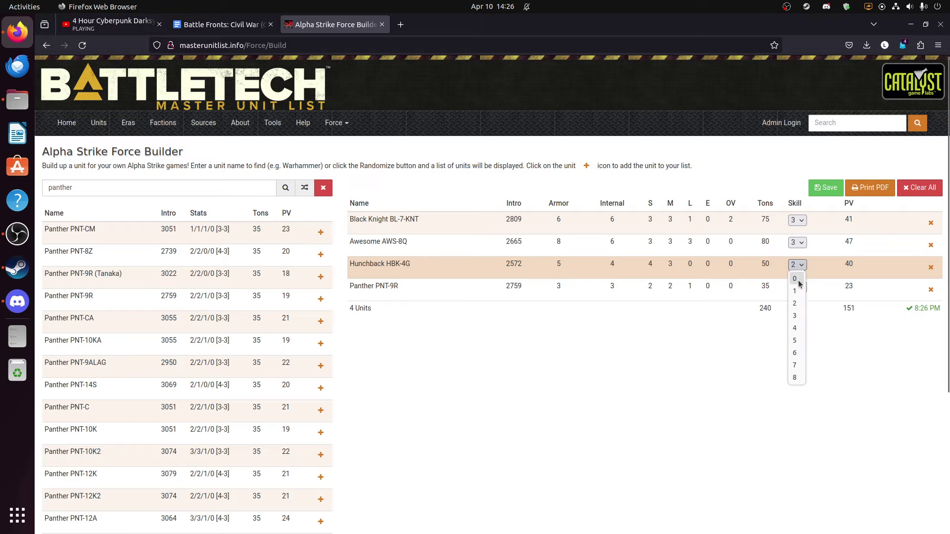
click(794, 315)
Set the Panther PNT-9R's skill to 2 and export the force as a PDF, dismissing the downloads list over the opened file
click(800, 289)
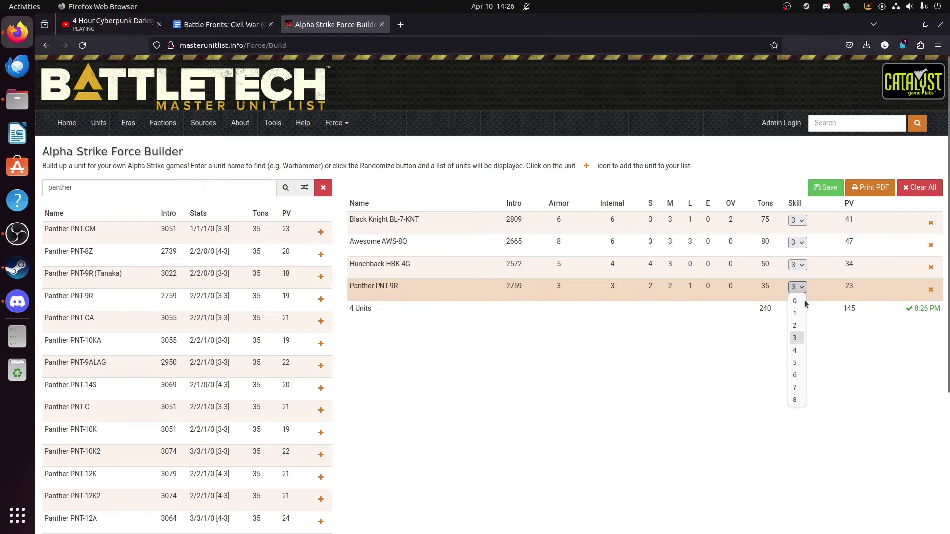
click(795, 326)
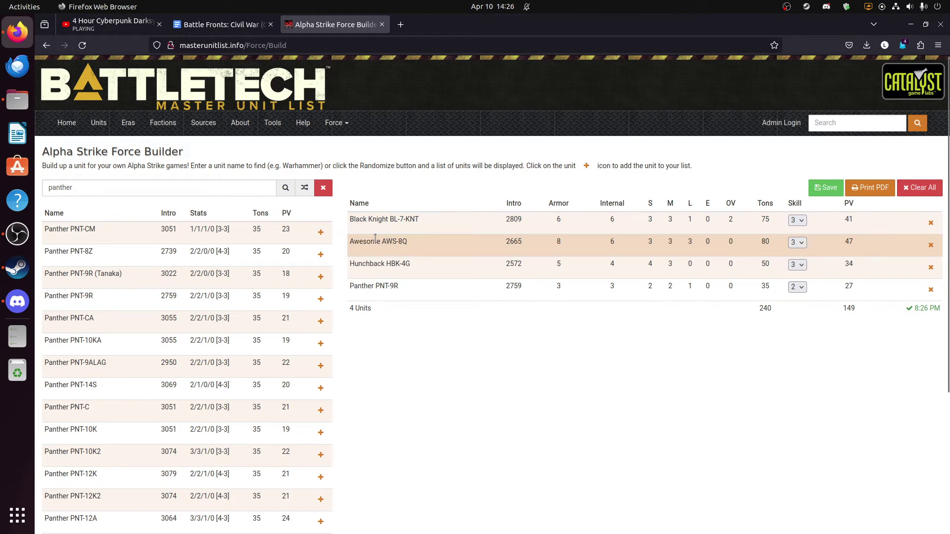
click(873, 189)
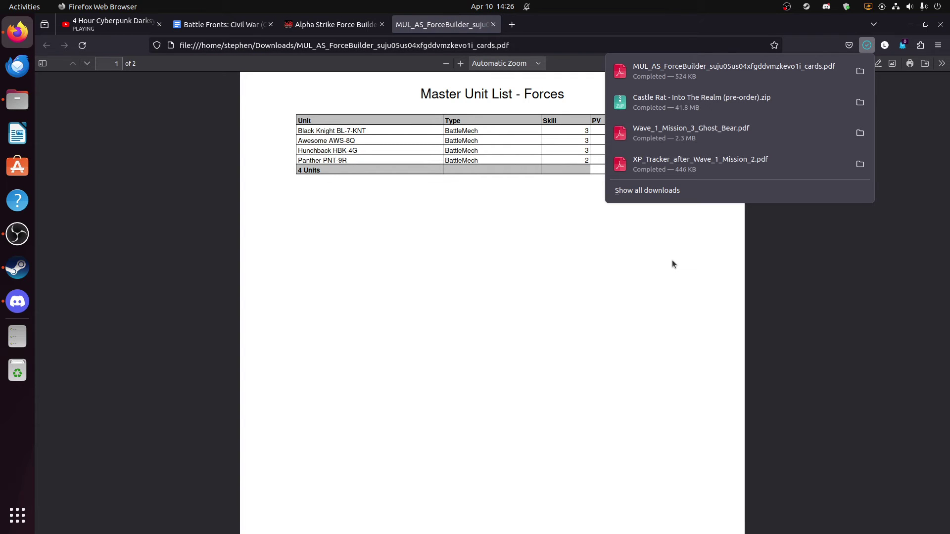
click(866, 46)
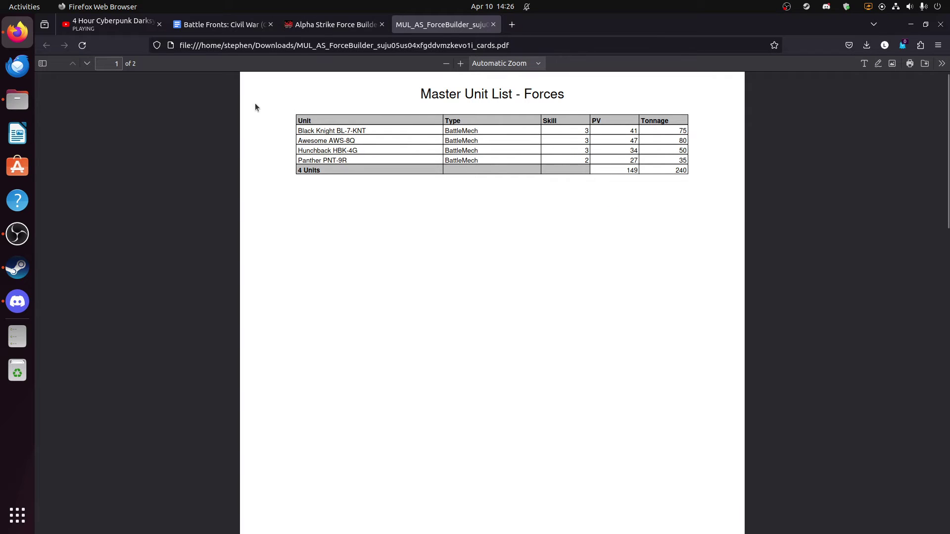
Review the exported Alpha Strike PDF, covering the force summary table and the four unit cards, and close it
drag(254, 104, 679, 185)
click(689, 185)
drag(288, 103, 693, 175)
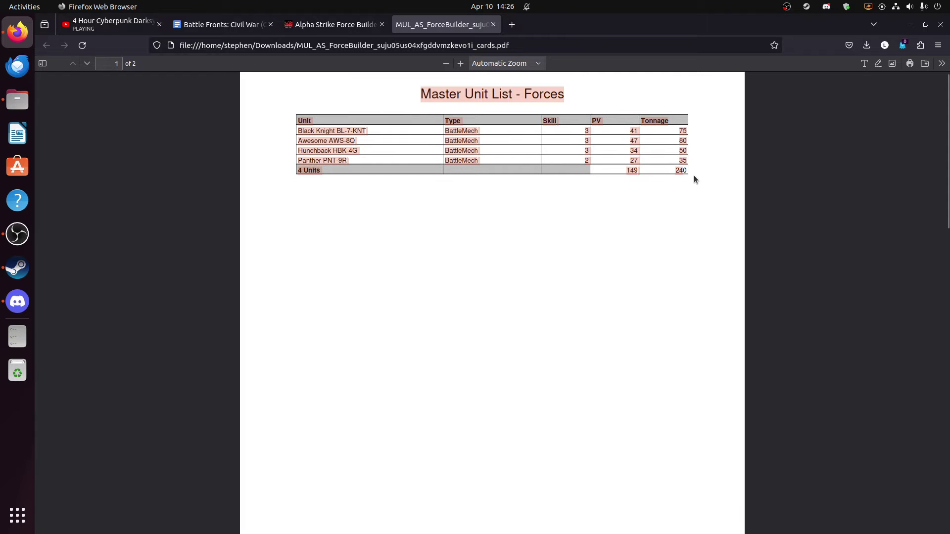
click(692, 164)
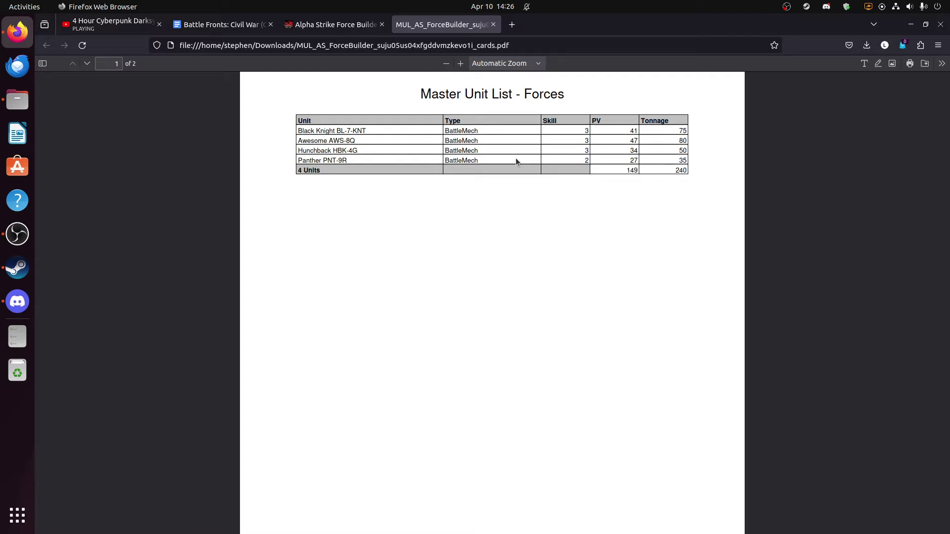
drag(421, 94, 586, 162)
click(575, 168)
scroll(495, 219, down, 15)
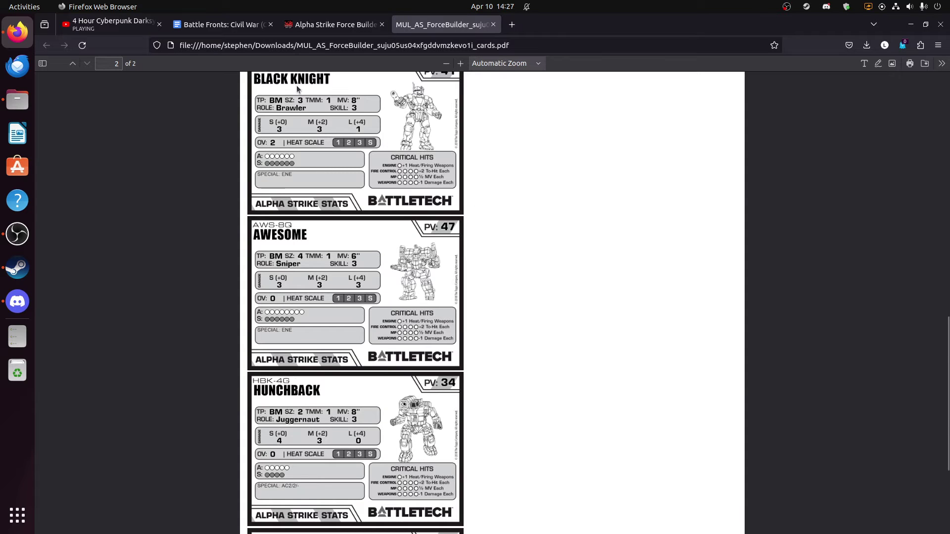
scroll(298, 92, down, 3)
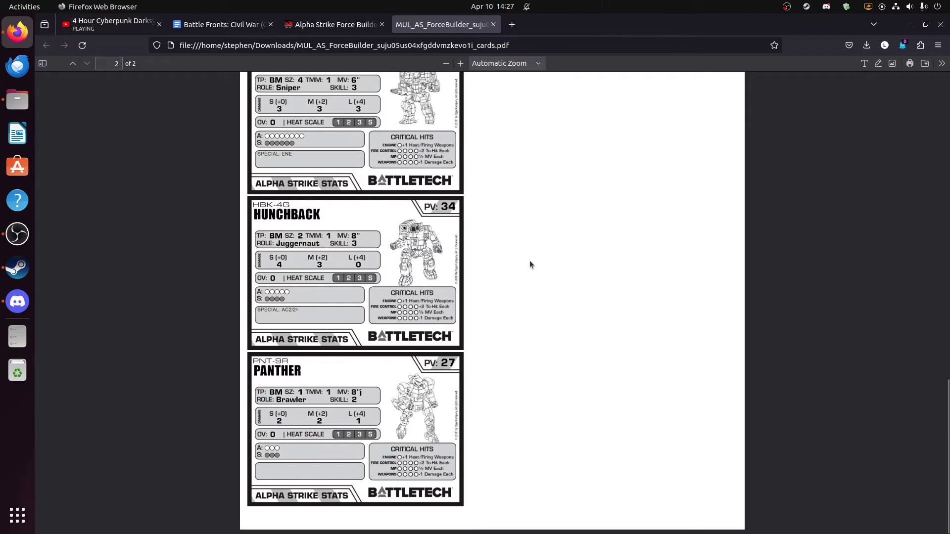
scroll(530, 260, up, 15)
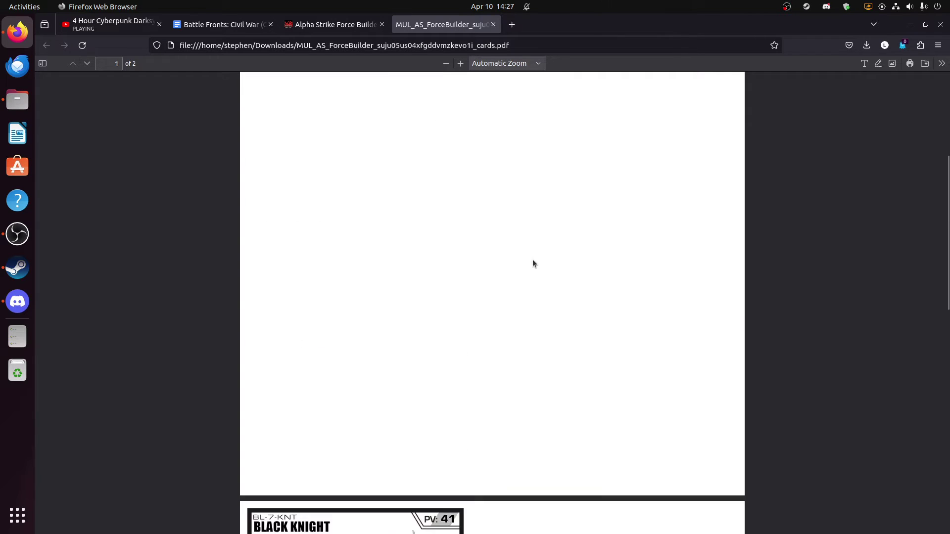
middle_click(451, 29)
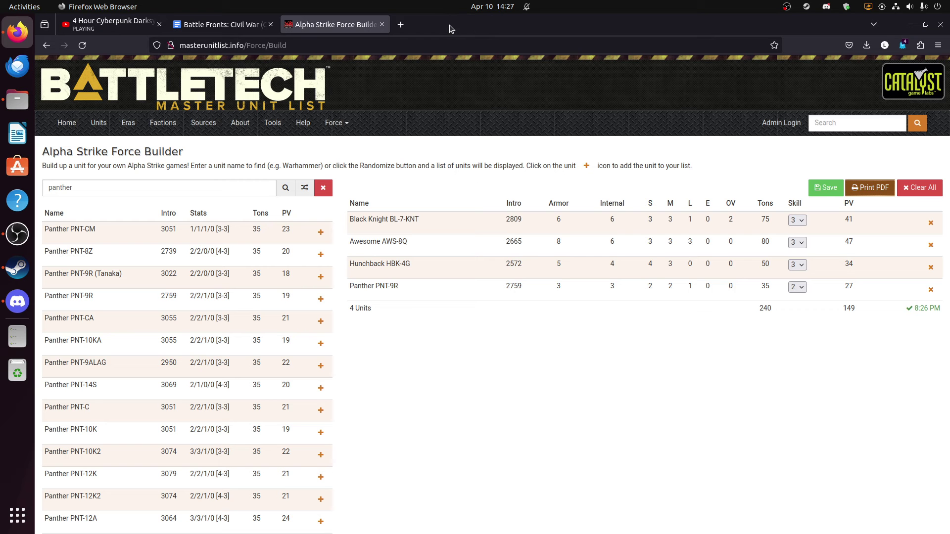
Open the current force in the Total Warfare force builder
click(330, 124)
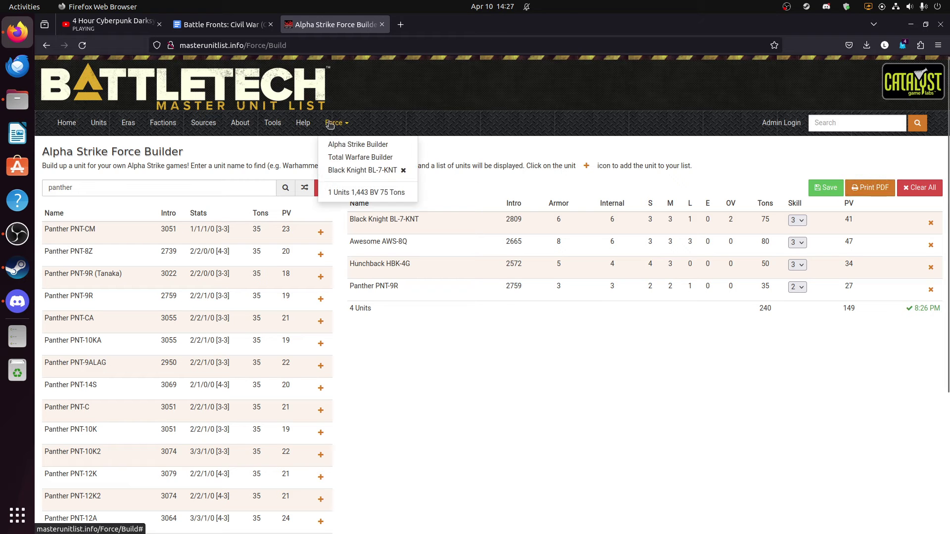
click(360, 157)
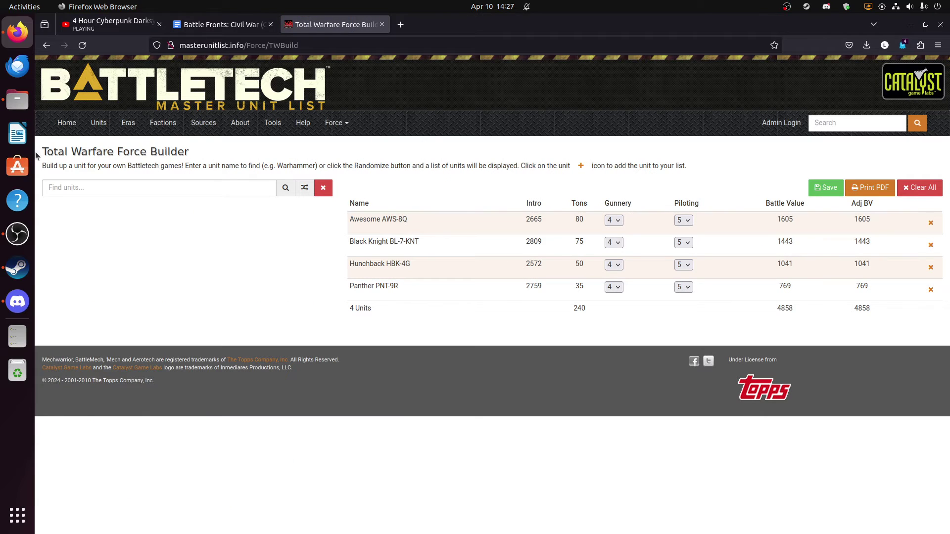
drag(42, 152, 63, 157)
click(205, 159)
click(101, 164)
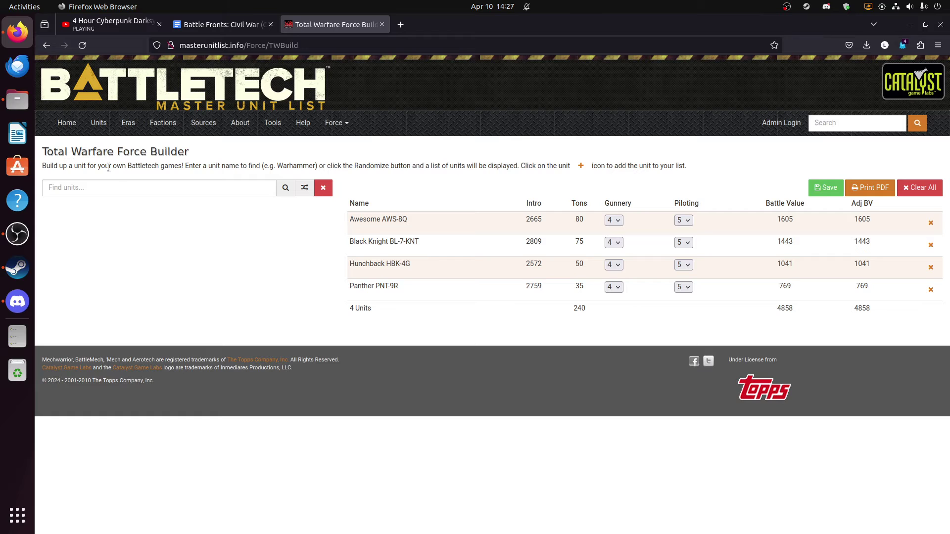
triple_click(155, 147)
click(220, 149)
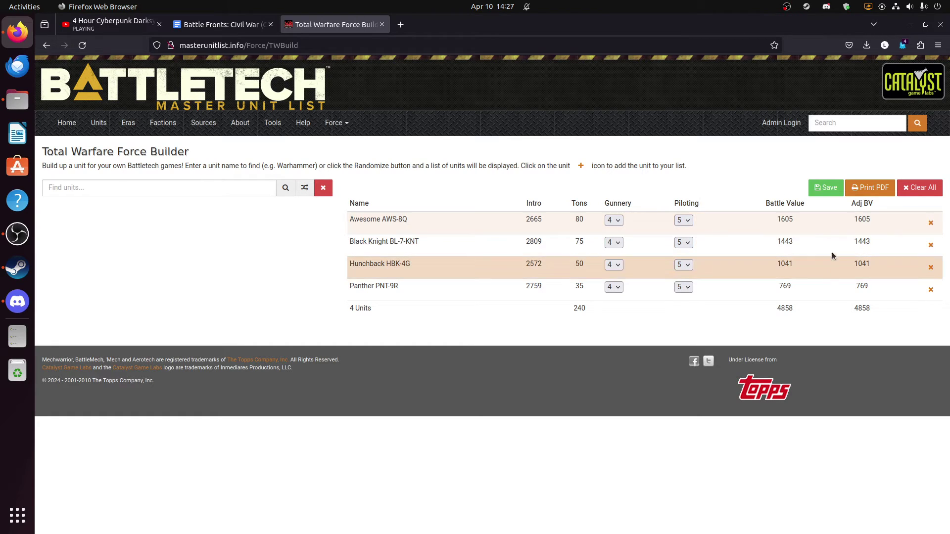
Examine the force's base Battle Value and adjusted BV columns and their totals
drag(779, 203, 809, 206)
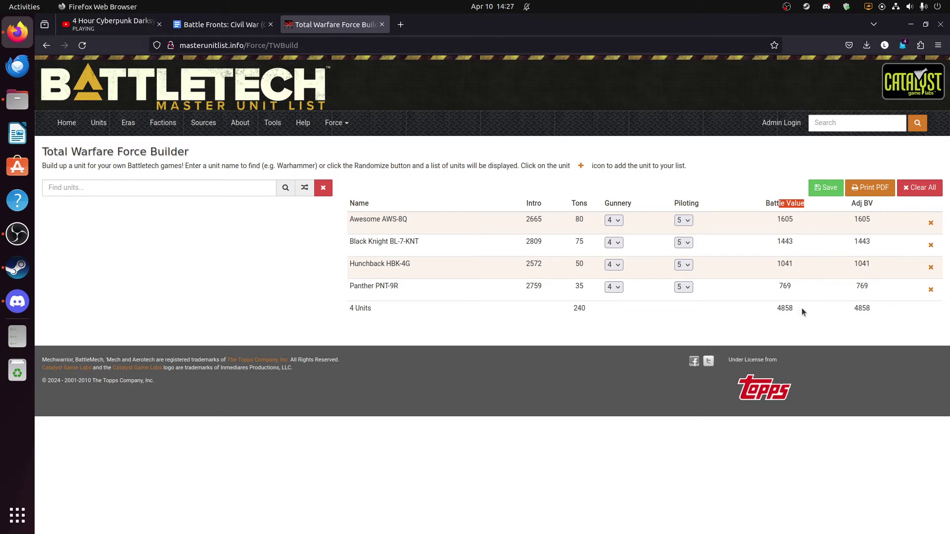
drag(802, 308, 760, 310)
drag(854, 308, 879, 300)
click(873, 206)
click(857, 319)
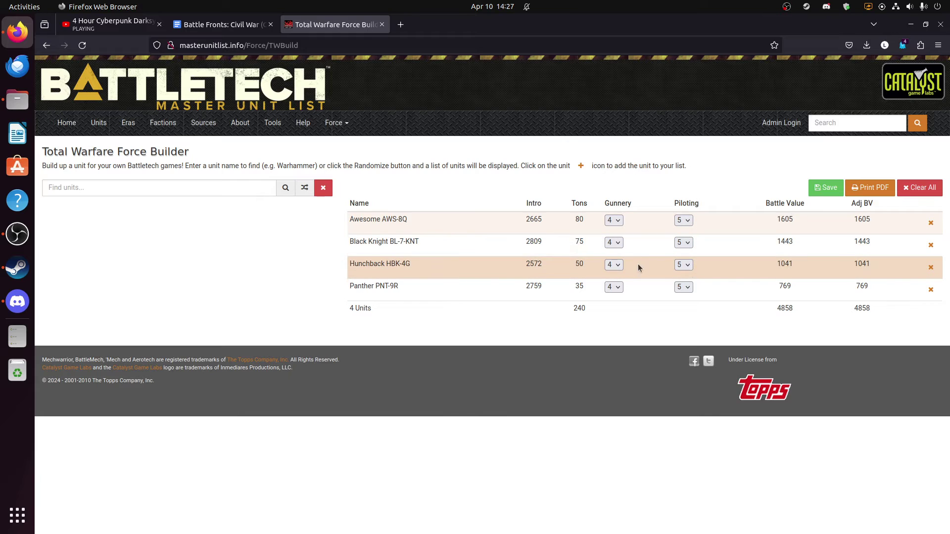
Set the Hunchback HBK-4G's piloting skill to 4 and check the force's adjusted BV total
click(681, 265)
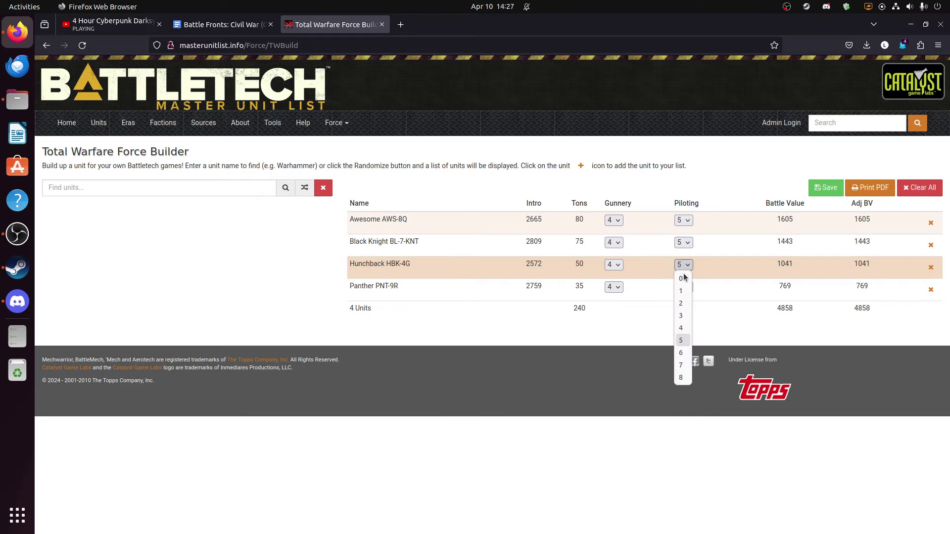
click(682, 328)
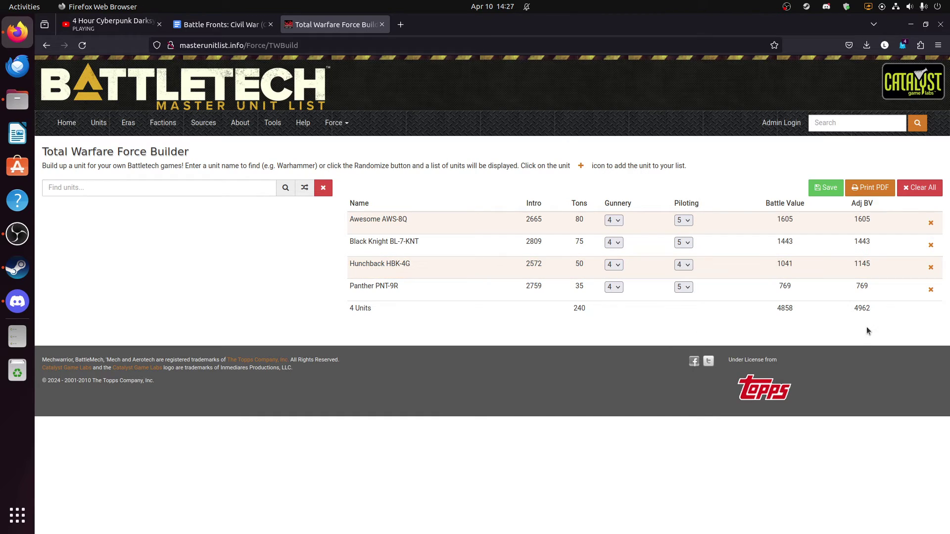
double_click(859, 310)
Export the Total Warfare force as a PDF, review its unit table, and close the file
click(861, 189)
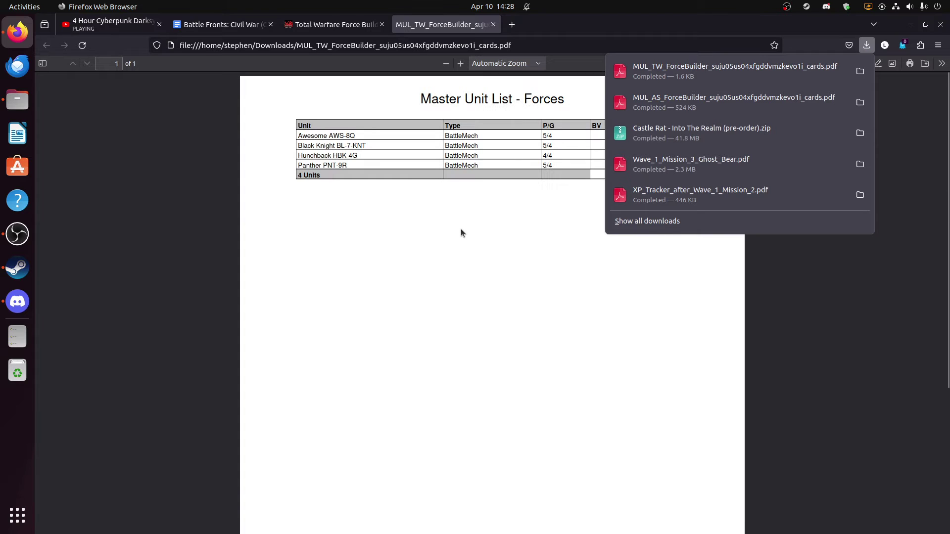
click(864, 50)
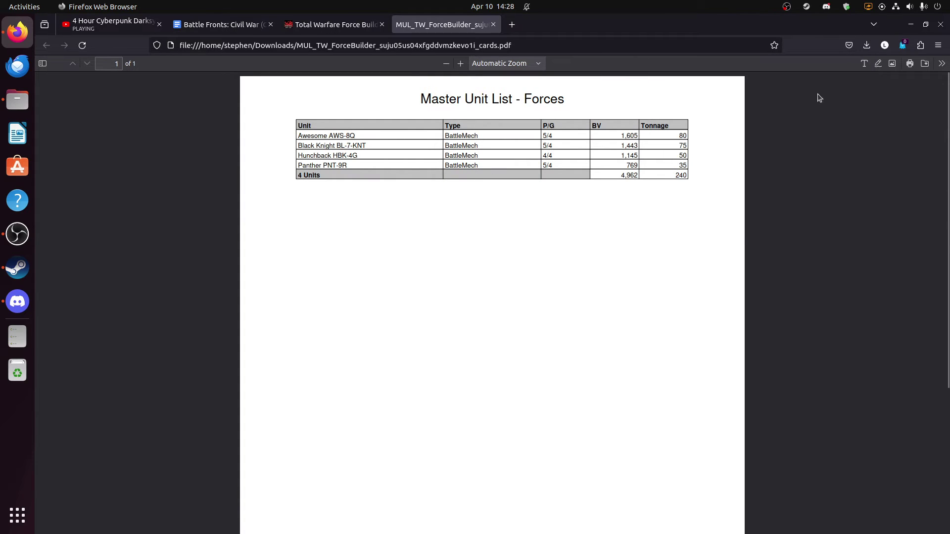
drag(254, 112, 639, 186)
click(639, 186)
middle_click(420, 22)
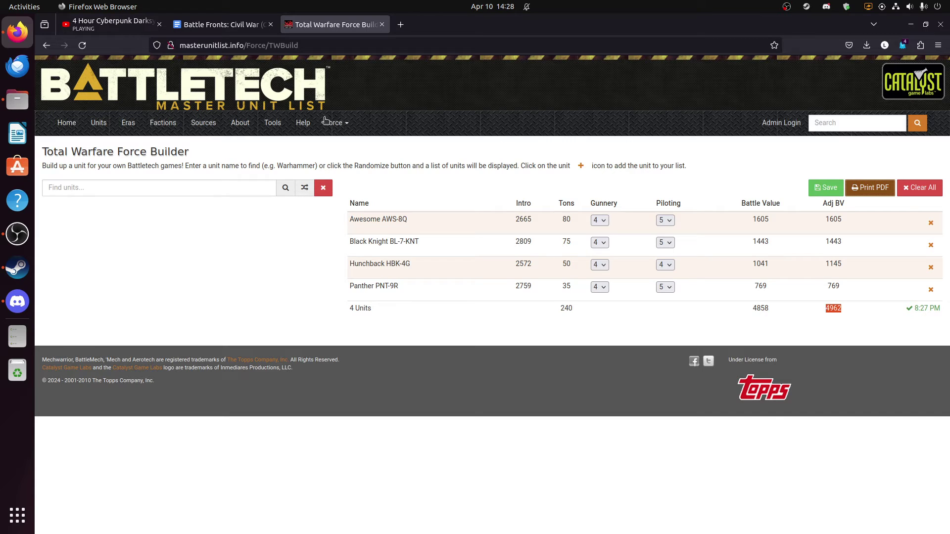
click(97, 124)
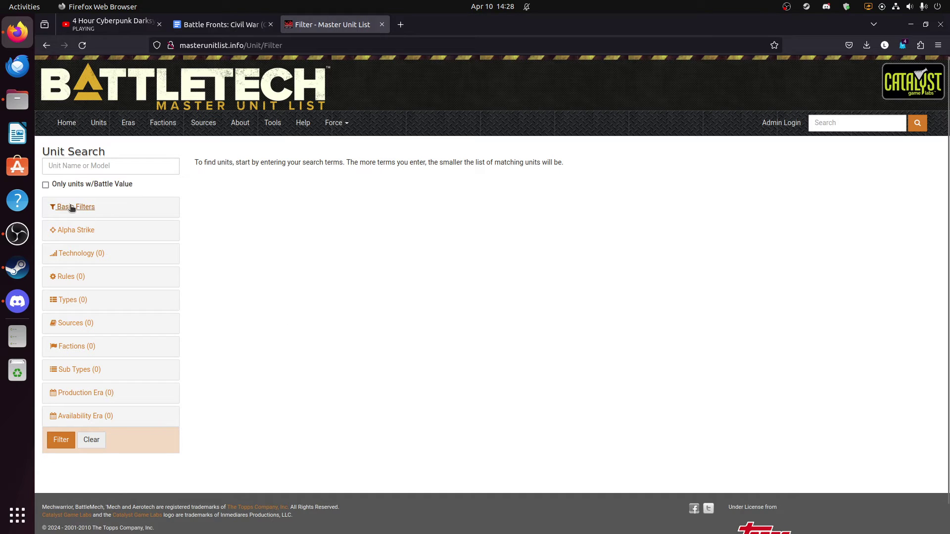
click(71, 207)
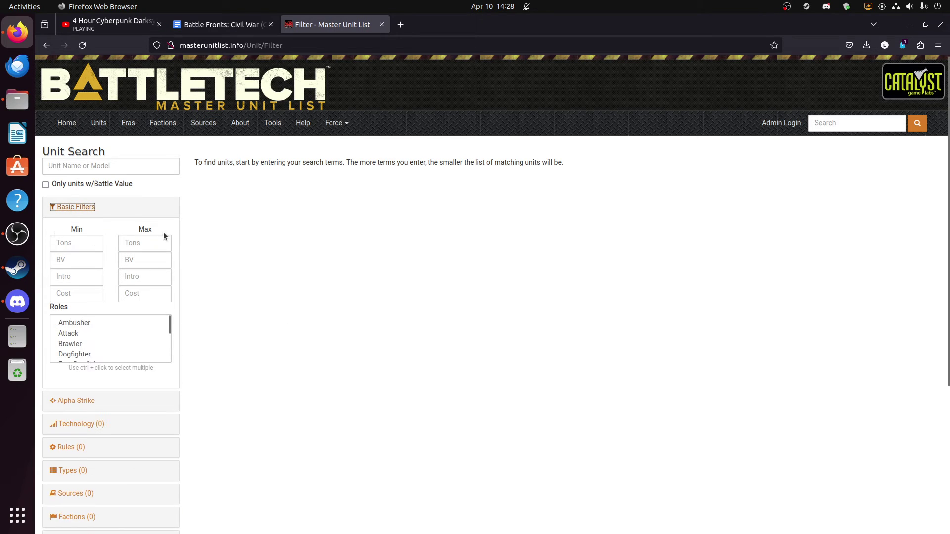
click(145, 258)
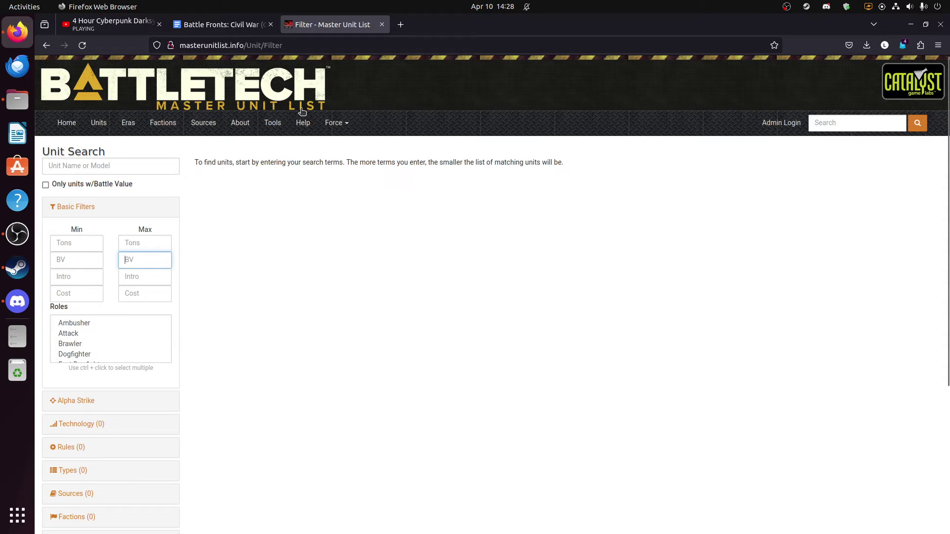
Remove the Panther PNT-9R from the current force
click(347, 128)
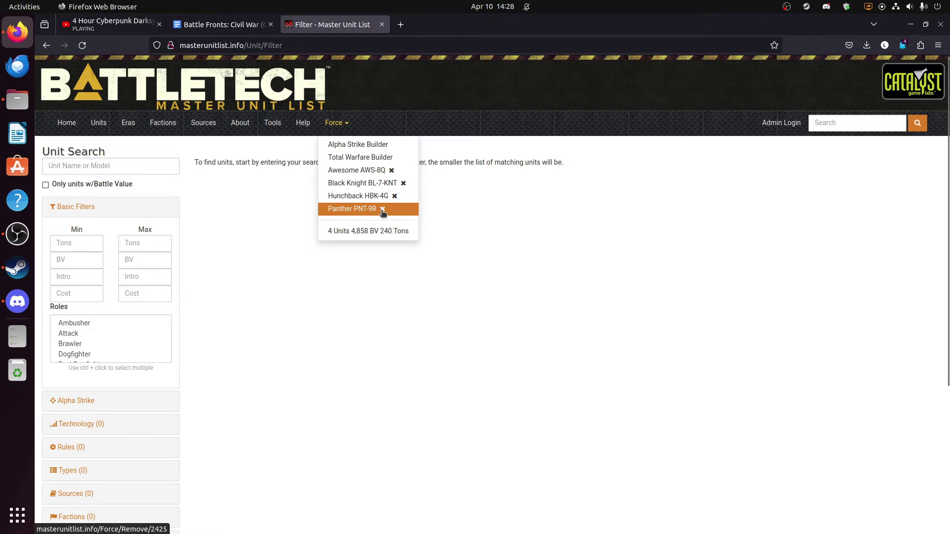
click(382, 209)
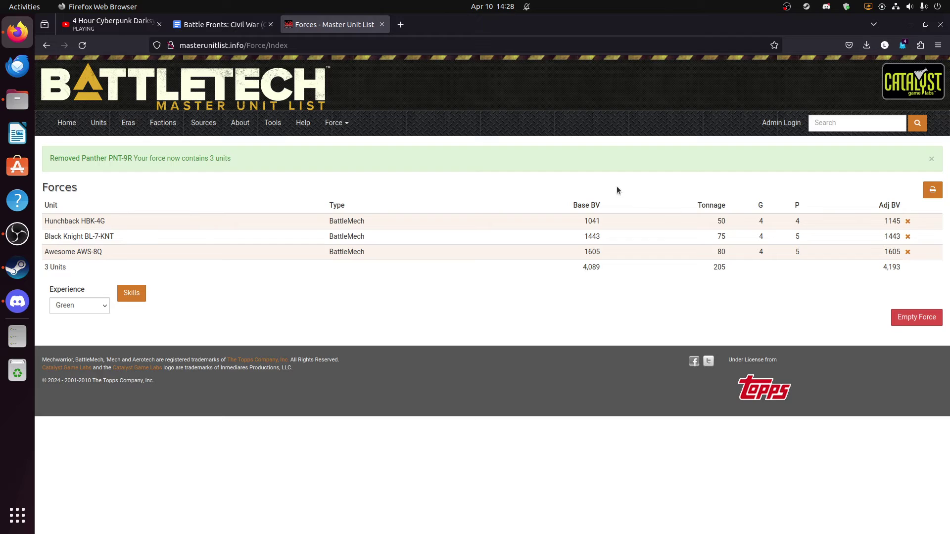
Open the unit search and limit the battle value to a minimum of 1 and a maximum of 900
click(108, 130)
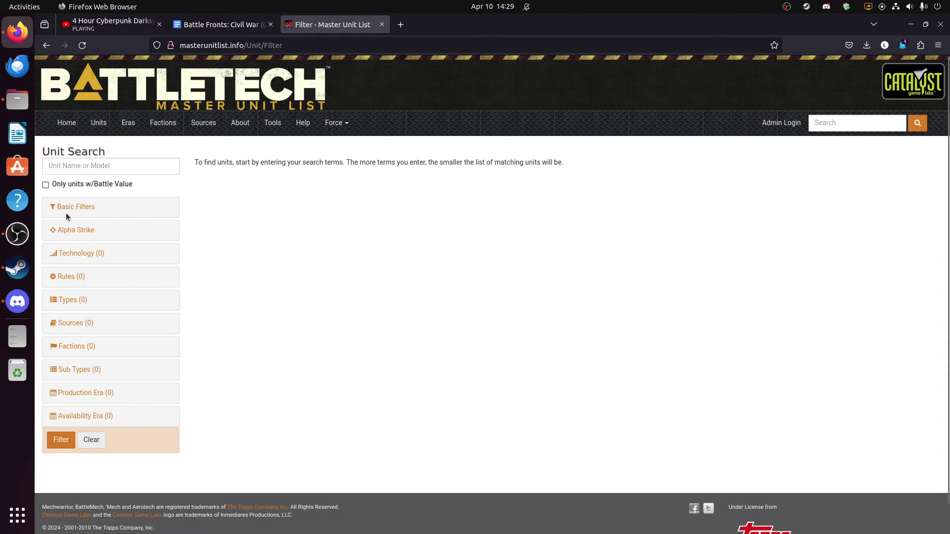
click(67, 213)
click(87, 260)
text(1)
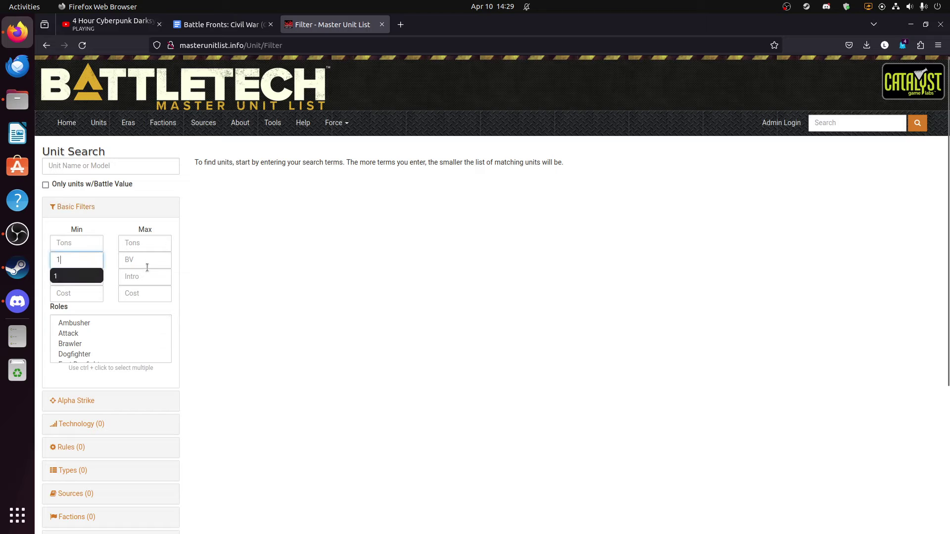
click(147, 263)
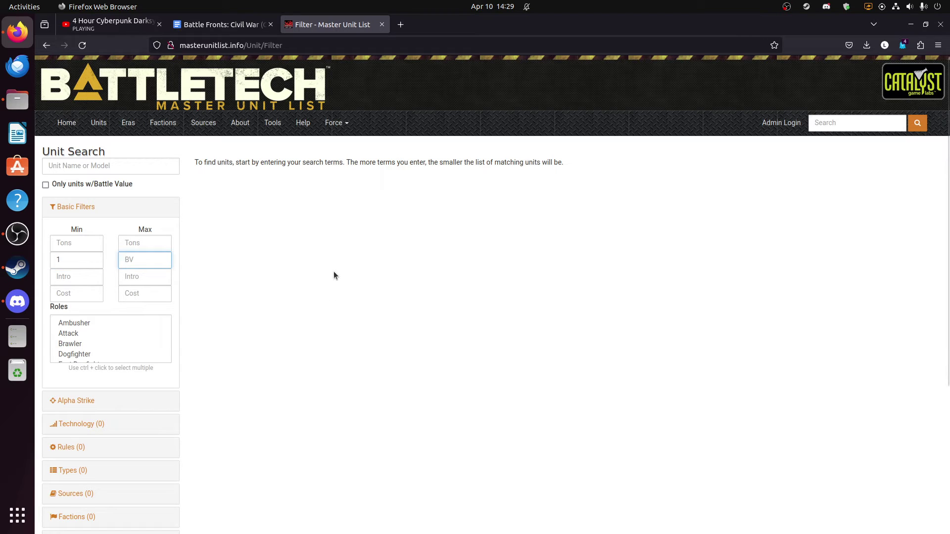
text(900)
click(263, 284)
right_click(264, 285)
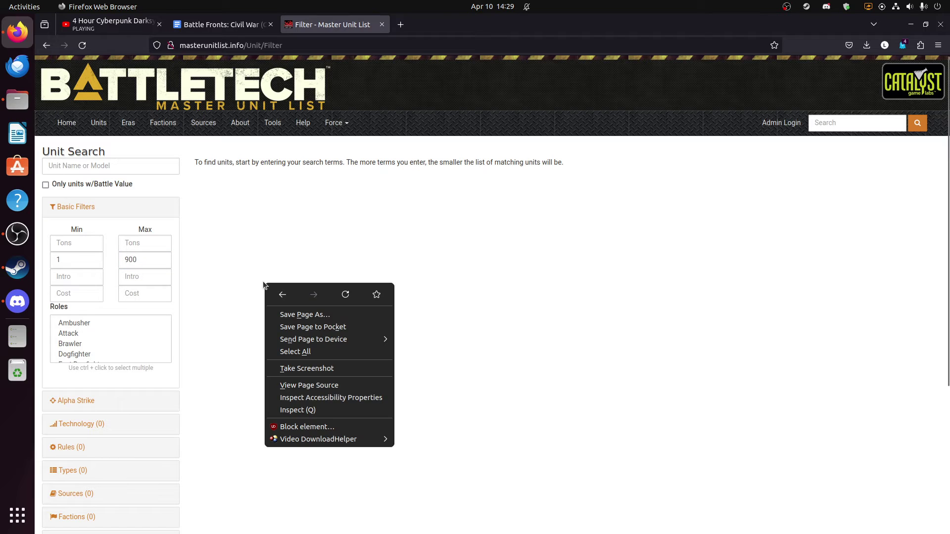
click(244, 241)
Expand the Alpha Strike filters and look over the abilities and PV range options without entering any
scroll(217, 319, down, 3)
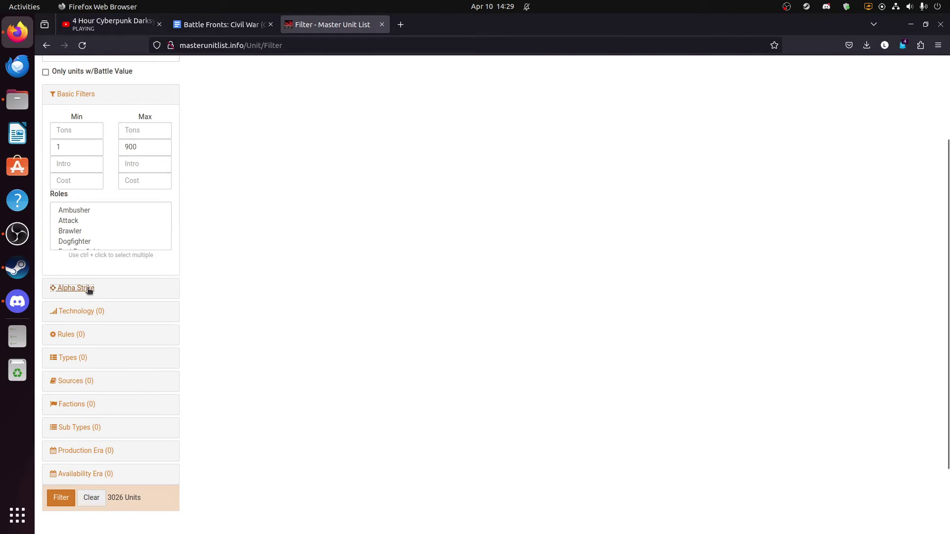
click(88, 290)
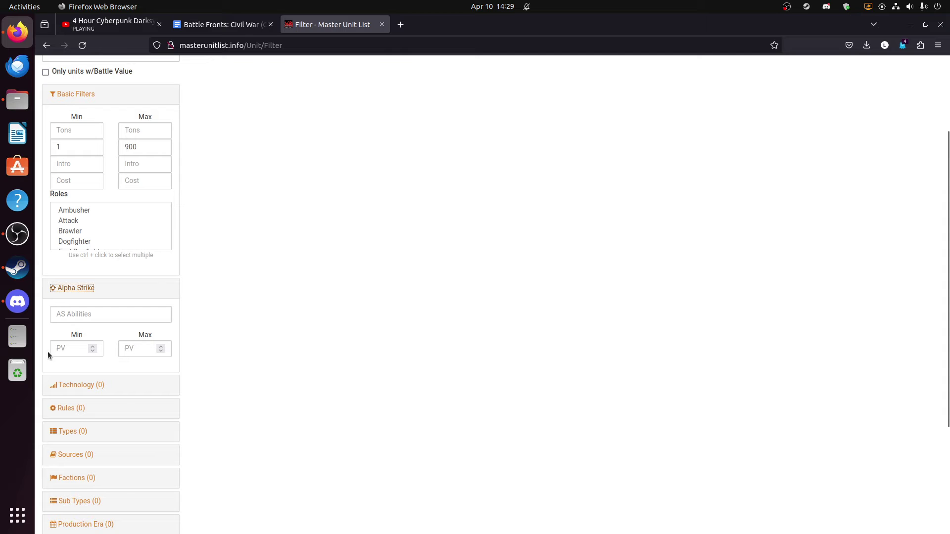
click(86, 315)
click(84, 314)
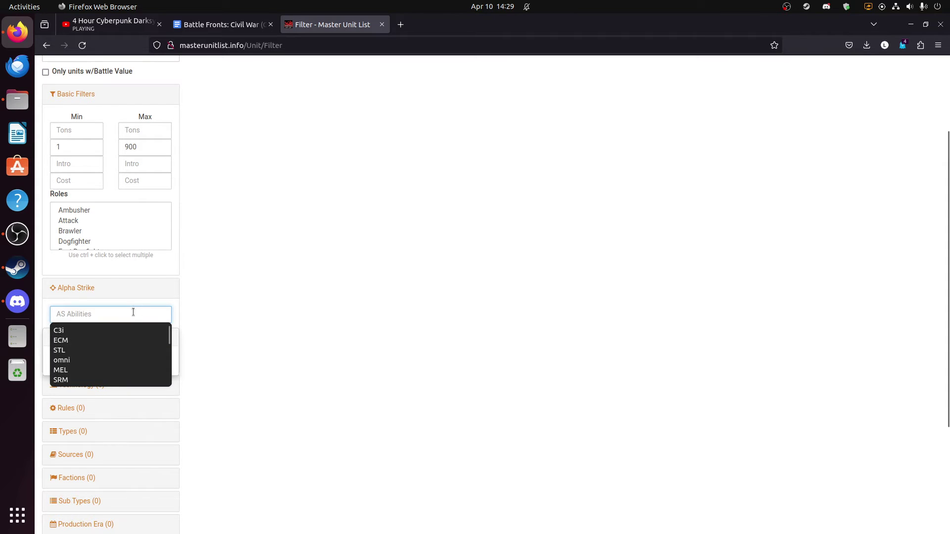
key(Escape)
click(181, 295)
scroll(99, 287, down, 2)
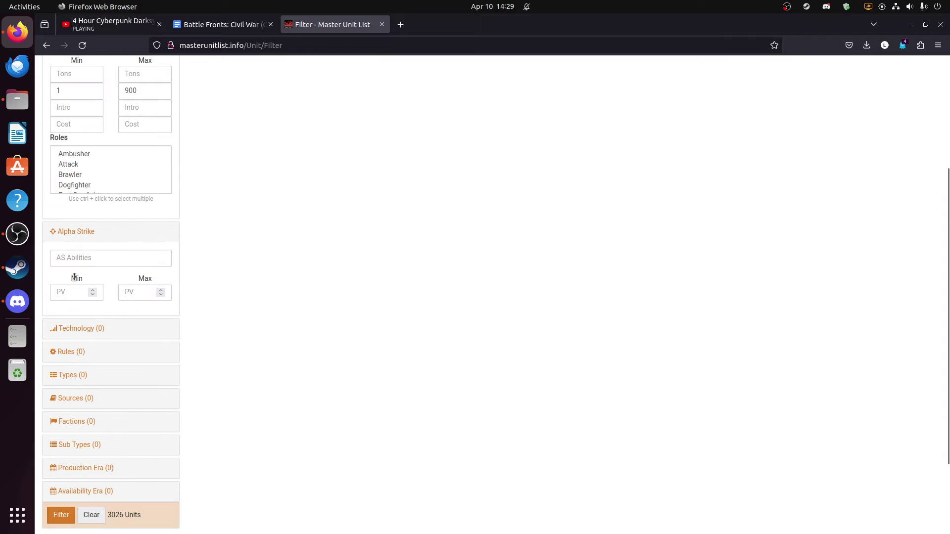
Restrict the unit search's technology to Inner Sphere
scroll(261, 351, down, 4)
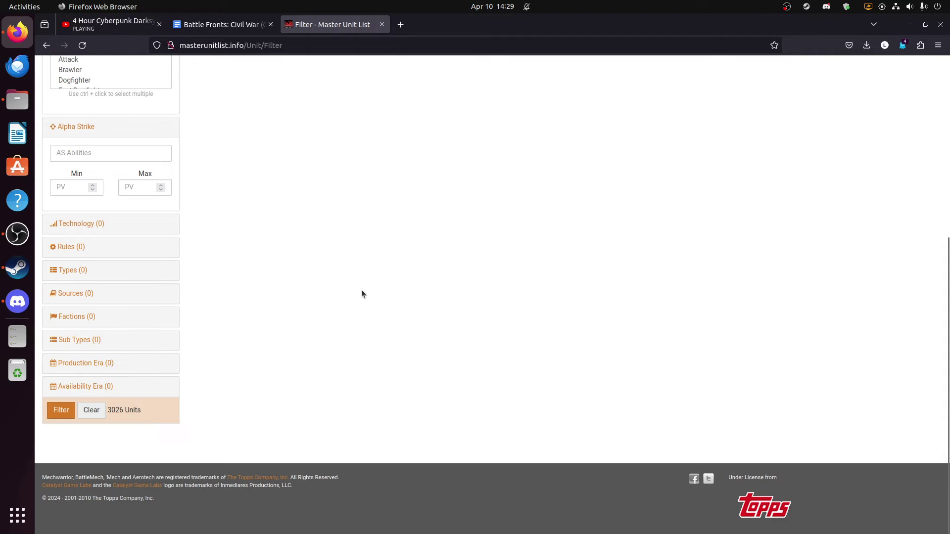
click(77, 224)
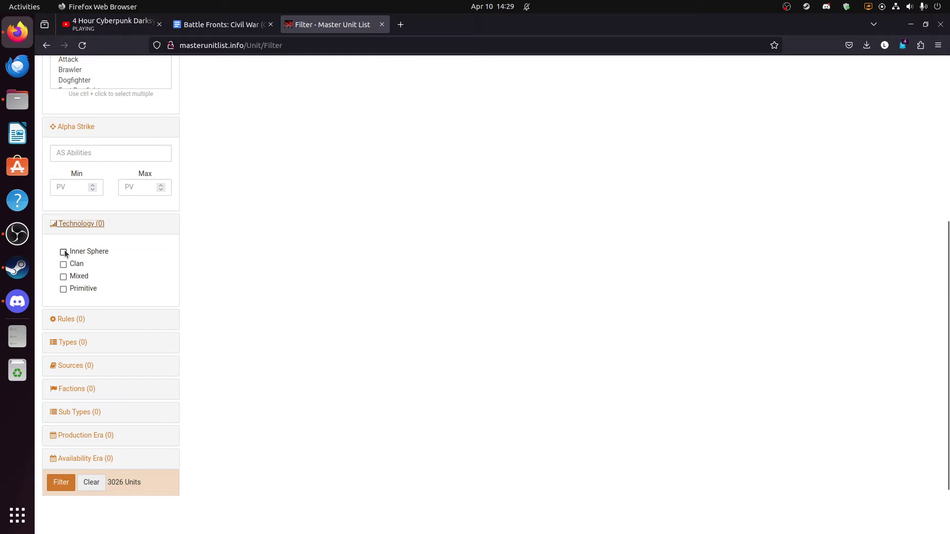
click(64, 252)
Restrict the unit search's rules levels to Introductory and Standard
scroll(148, 296, down, 3)
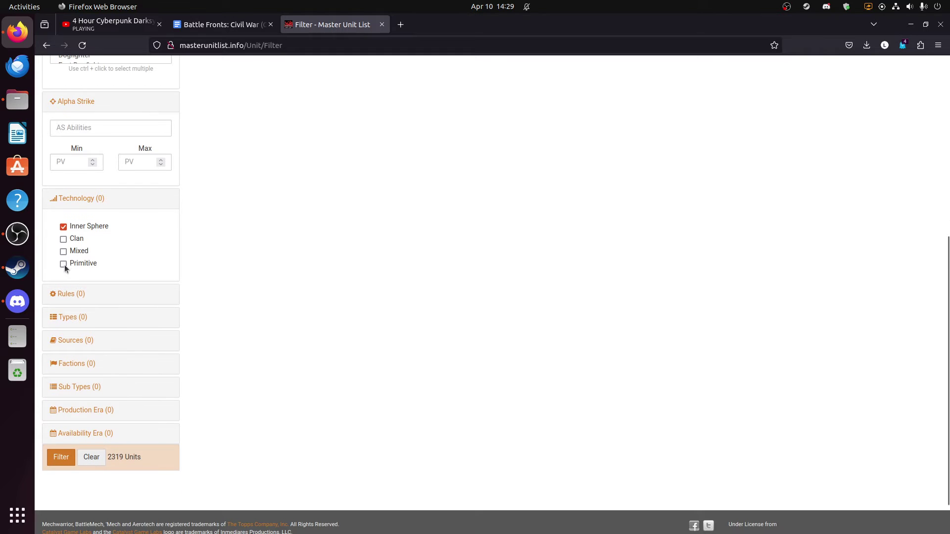
click(74, 248)
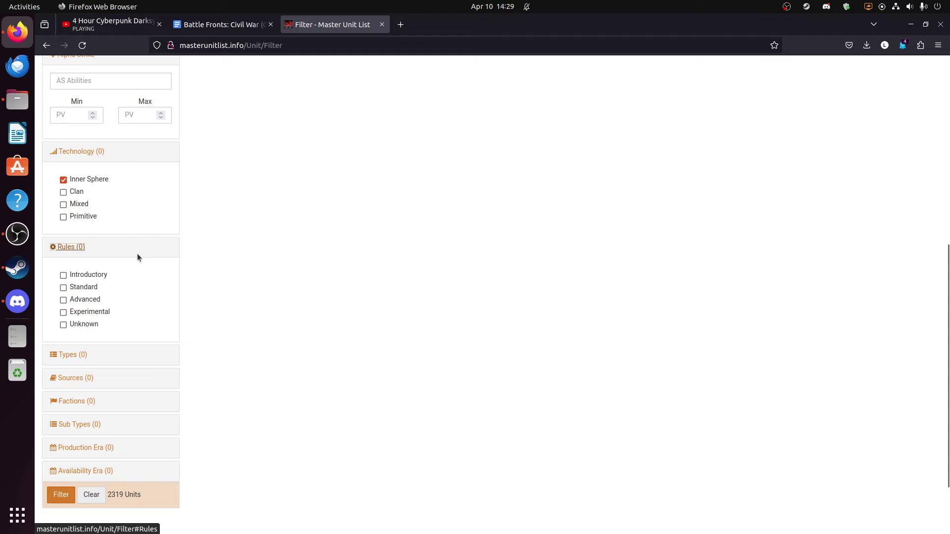
click(64, 275)
click(64, 288)
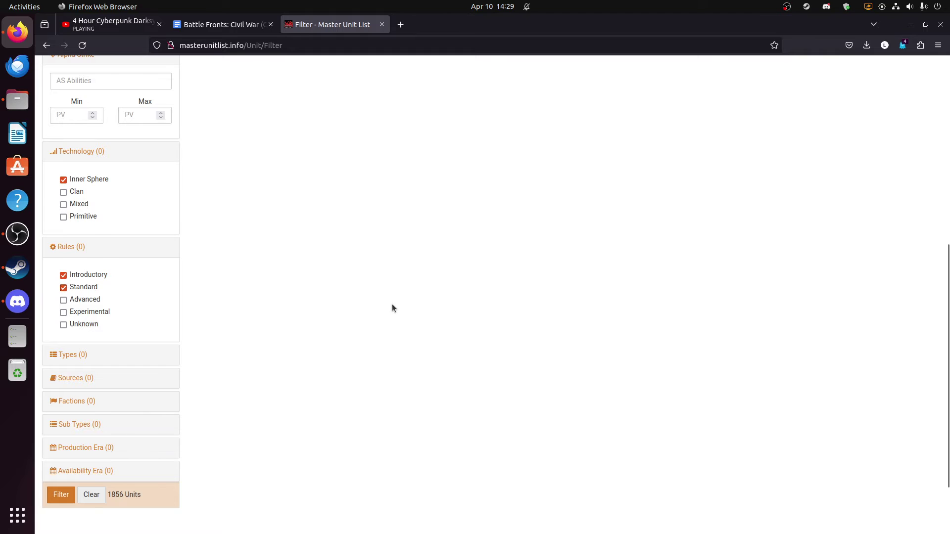
Restrict the unit search's type to BattleMech and its availability era to Late Succession War - LosTech
scroll(115, 301, down, 2)
click(74, 297)
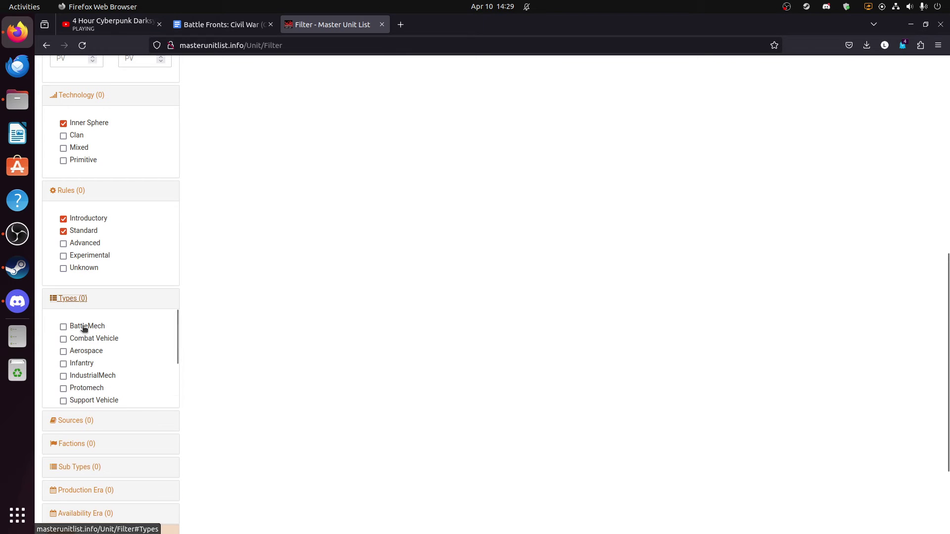
click(63, 327)
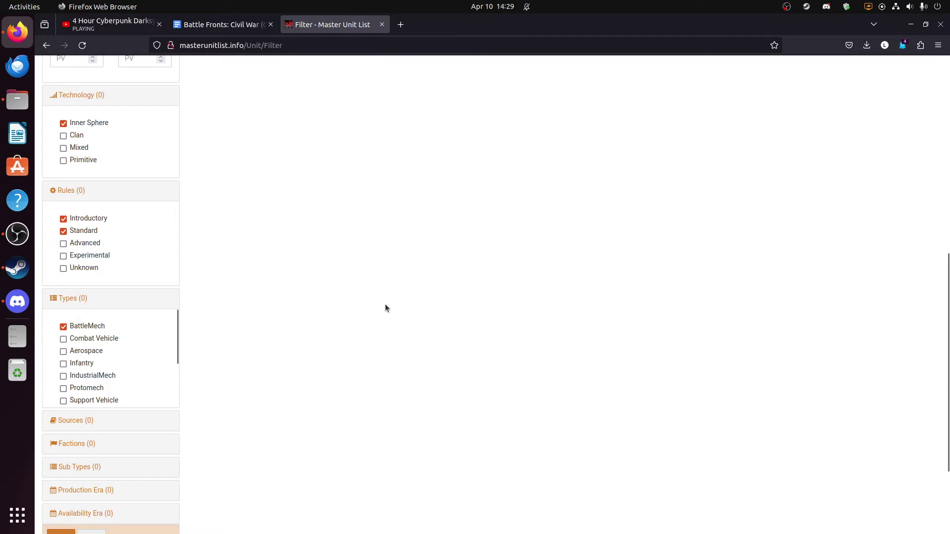
scroll(386, 305, down, 3)
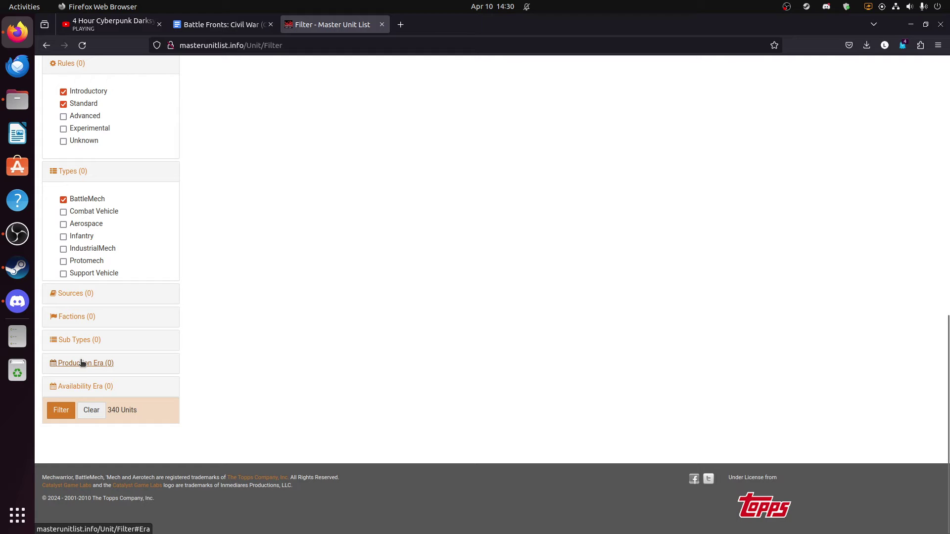
click(92, 387)
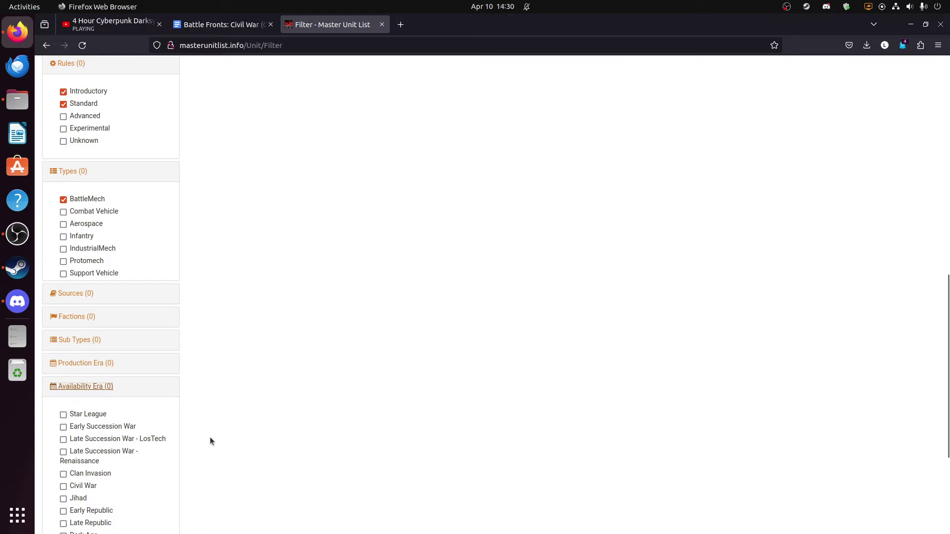
click(64, 439)
Review the chosen unit search filters from battle value to availability era and check the matching unit count
scroll(257, 433, up, 10)
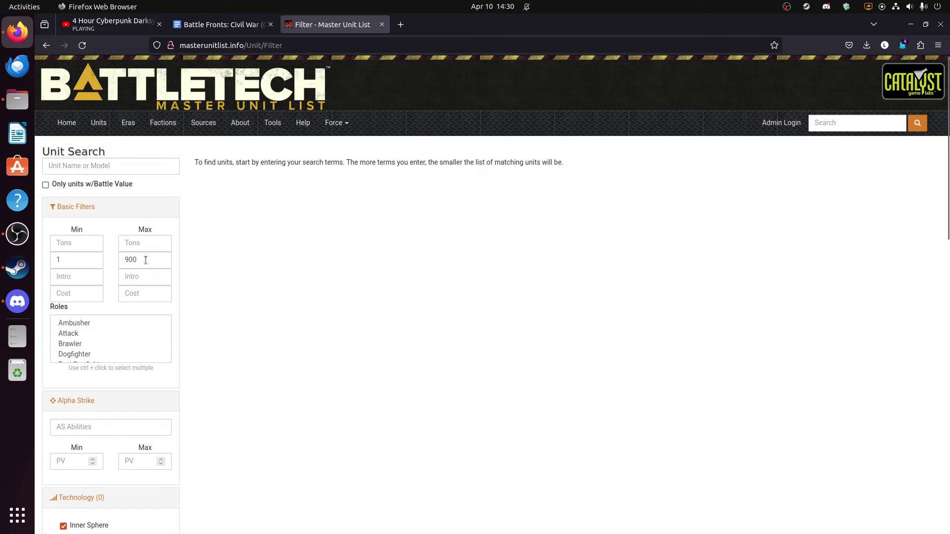
scroll(252, 344, down, 5)
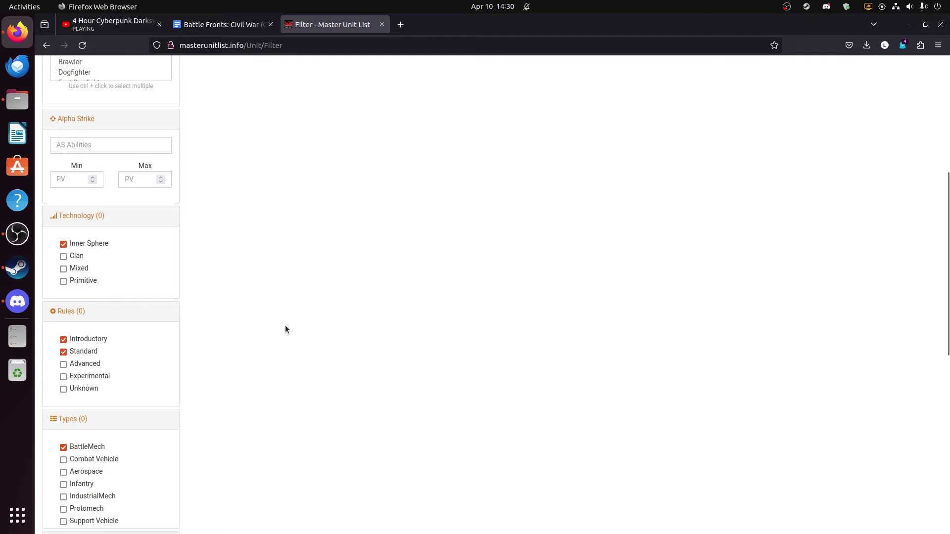
scroll(307, 297, down, 2)
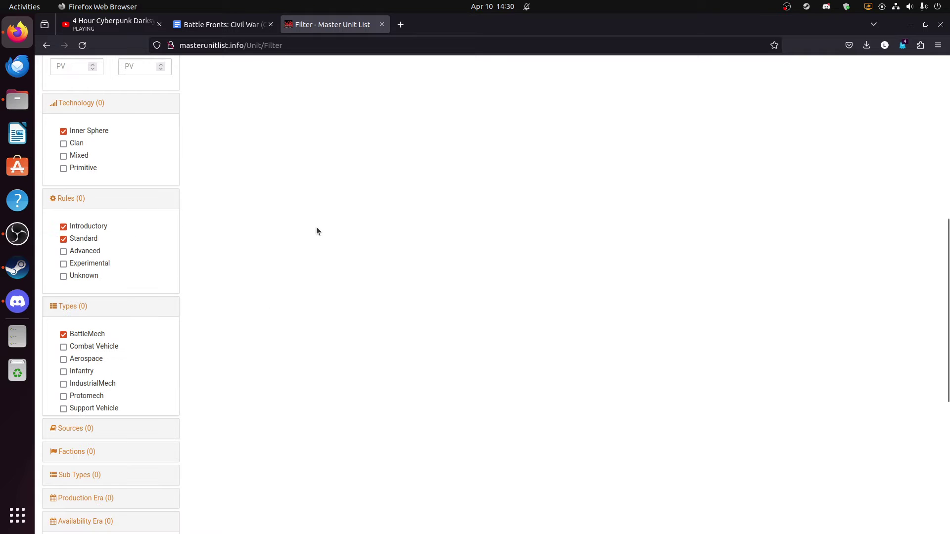
scroll(270, 333, down, 2)
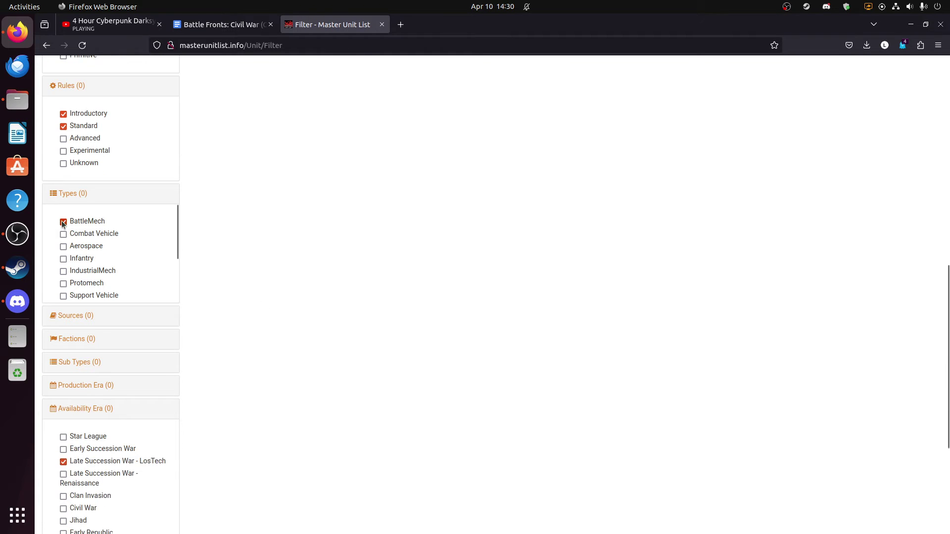
scroll(363, 271, down, 4)
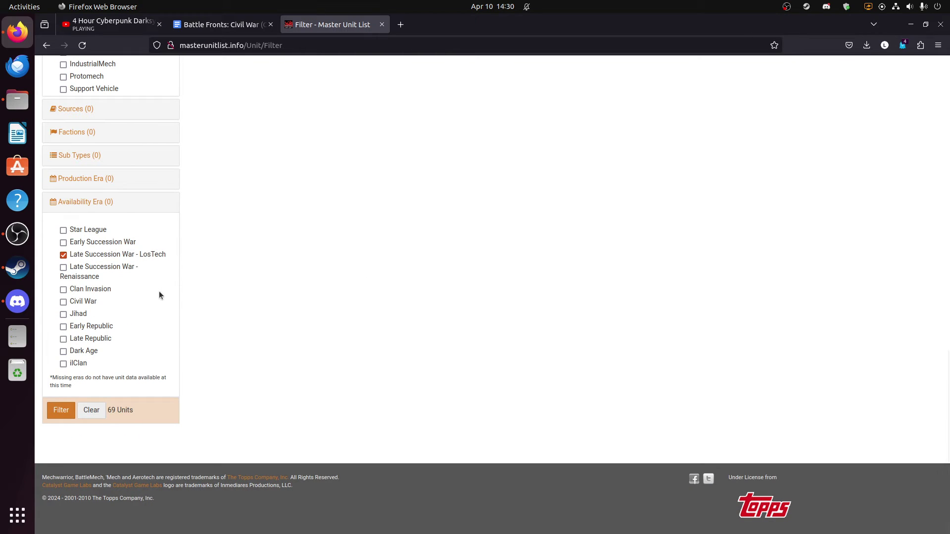
drag(108, 411, 141, 424)
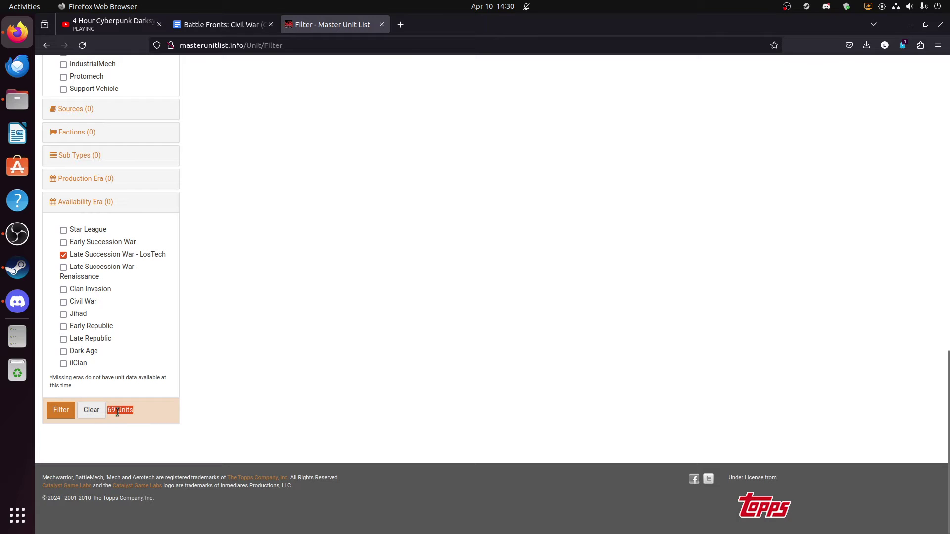
Add ilClan to the availability eras to compare the matching unit count, and remove it again
click(64, 365)
drag(135, 411, 113, 411)
click(64, 364)
Run the filtered search, look through the listed BattleMechs and sort them by battle value from highest to lowest
click(62, 414)
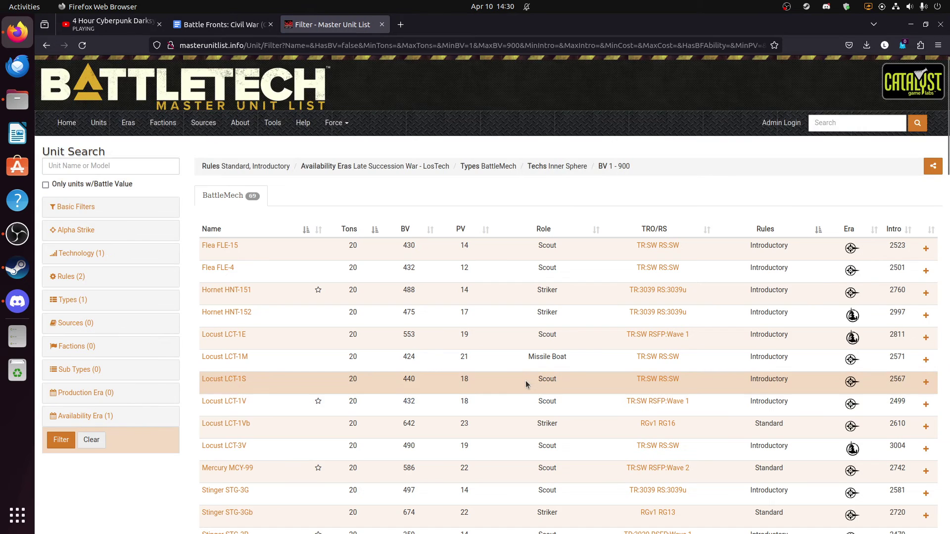
scroll(288, 251, down, 5)
scroll(286, 251, down, 15)
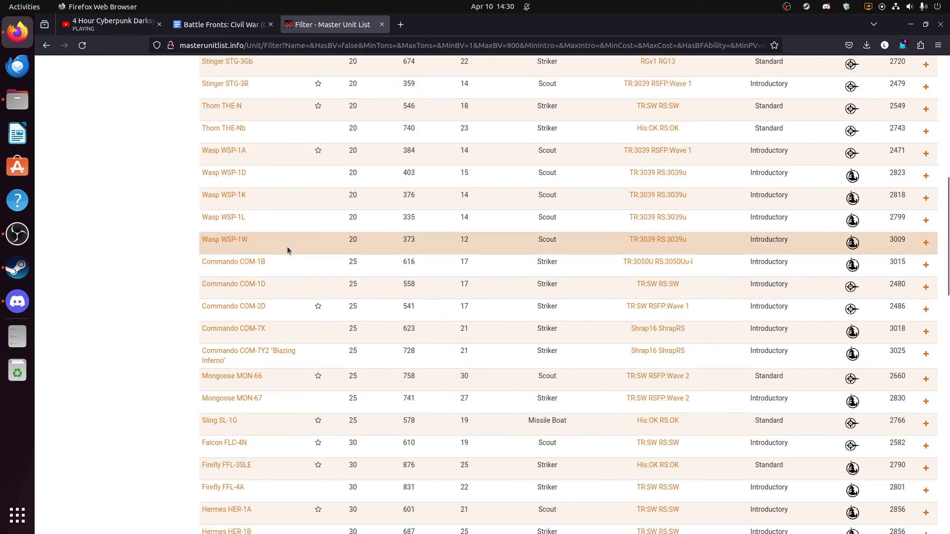
scroll(479, 361, up, 20)
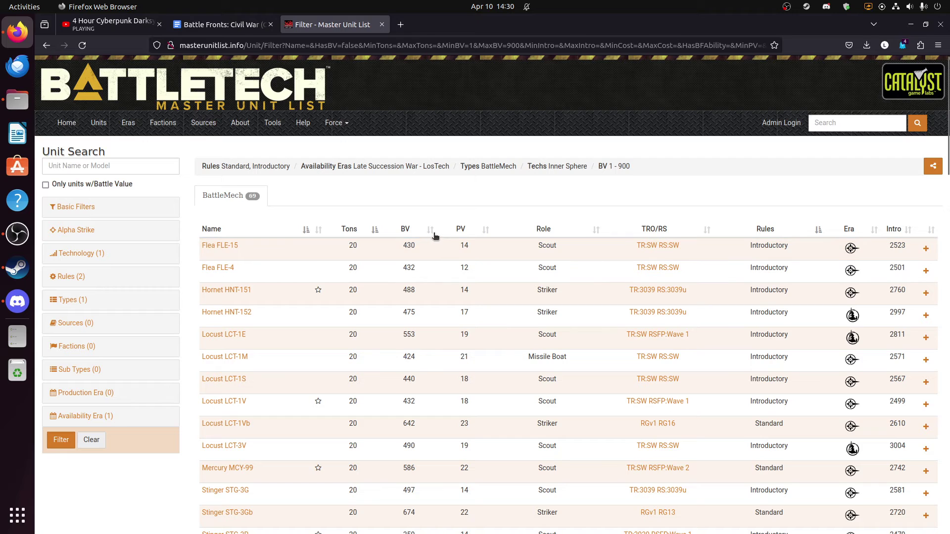
click(430, 229)
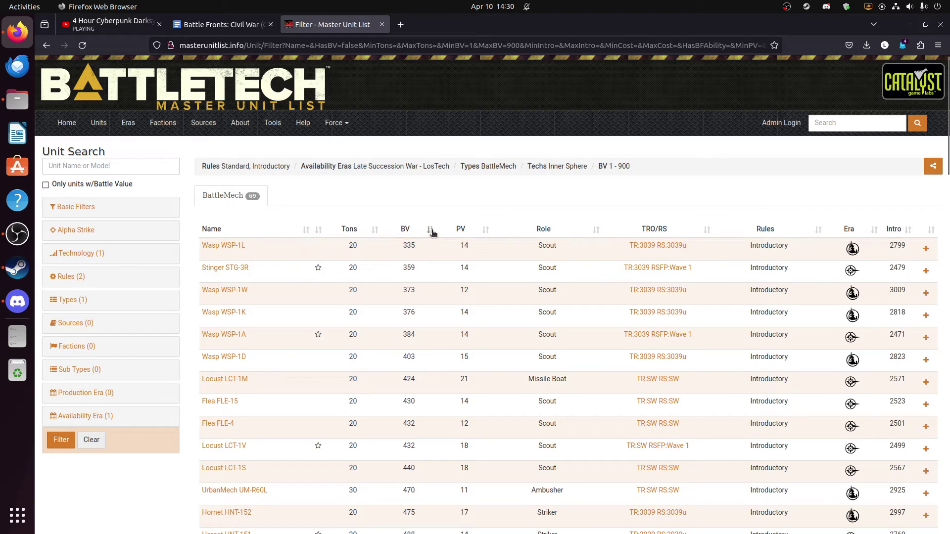
click(430, 229)
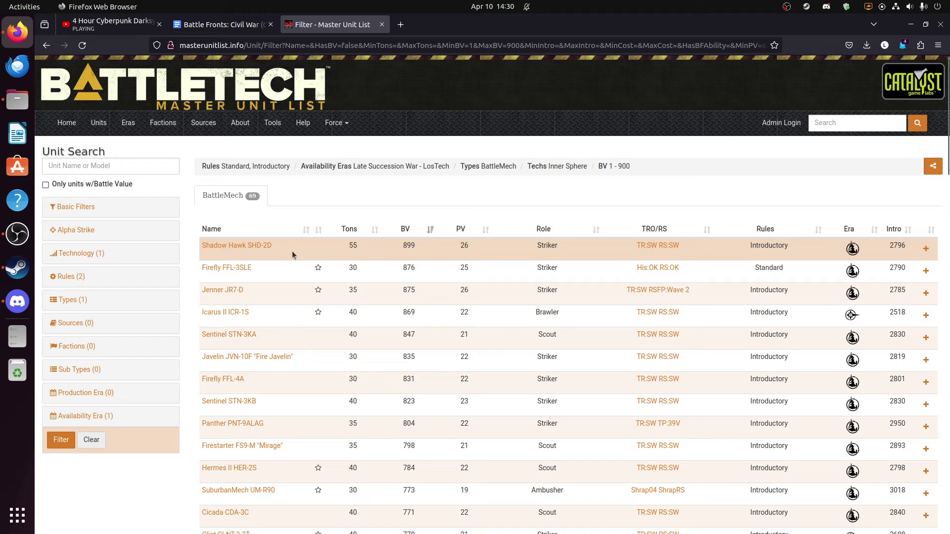
Open the Shadow Hawk SHD-2D details in a new tab and examine its battle values by gunnery and piloting skill
middle_click(235, 248)
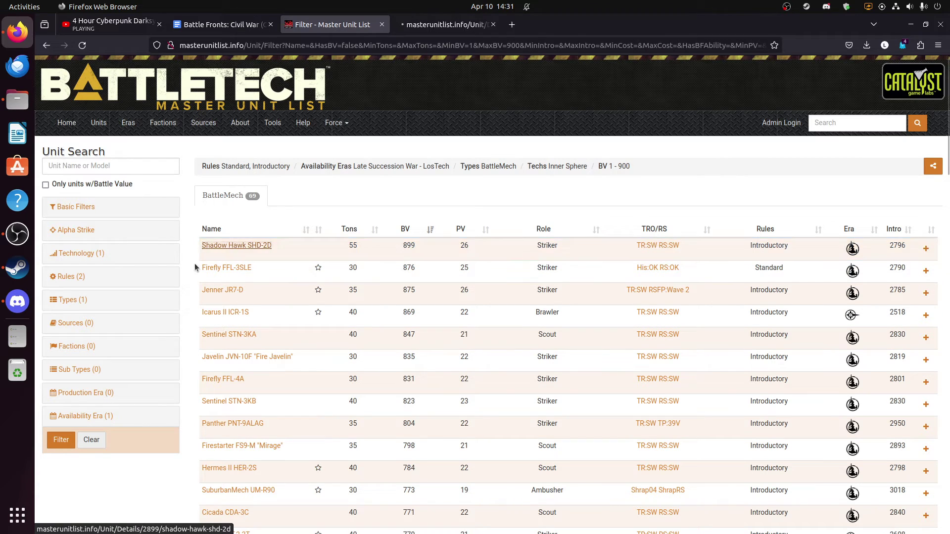
click(446, 27)
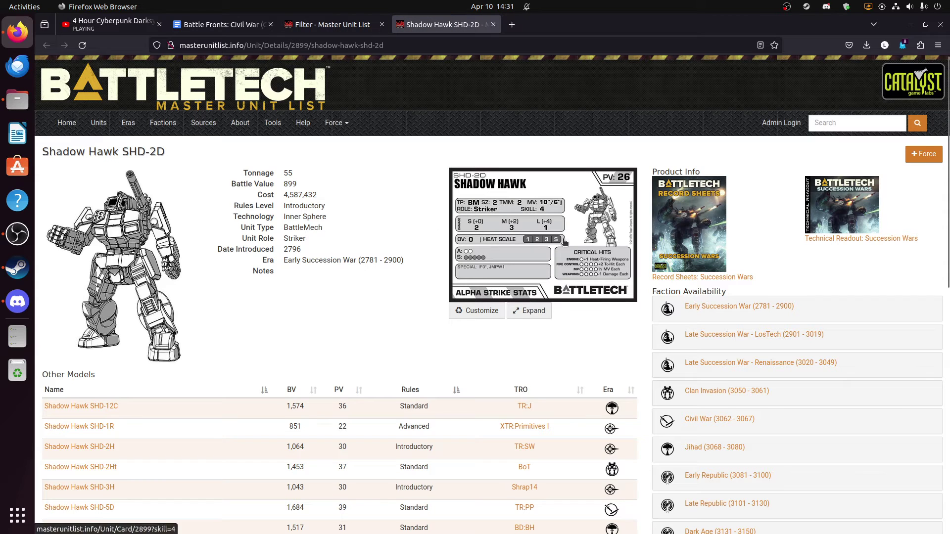
scroll(475, 180, down, 5)
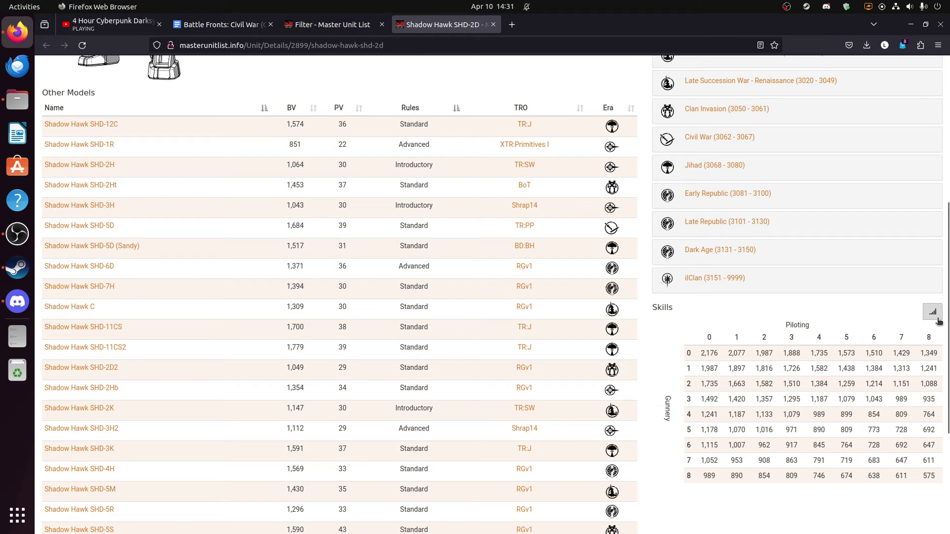
scroll(777, 333, down, 2)
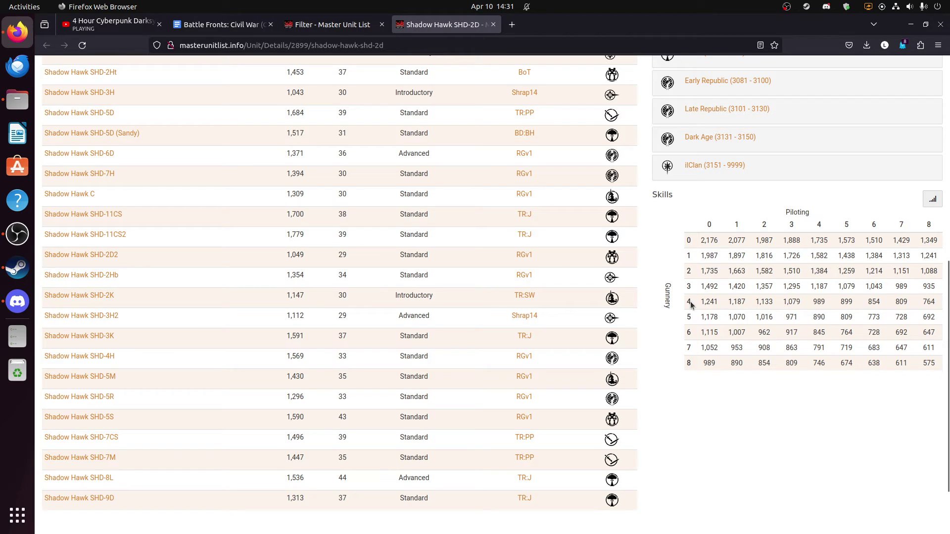
double_click(848, 301)
drag(837, 286, 859, 285)
scroll(697, 379, up, 10)
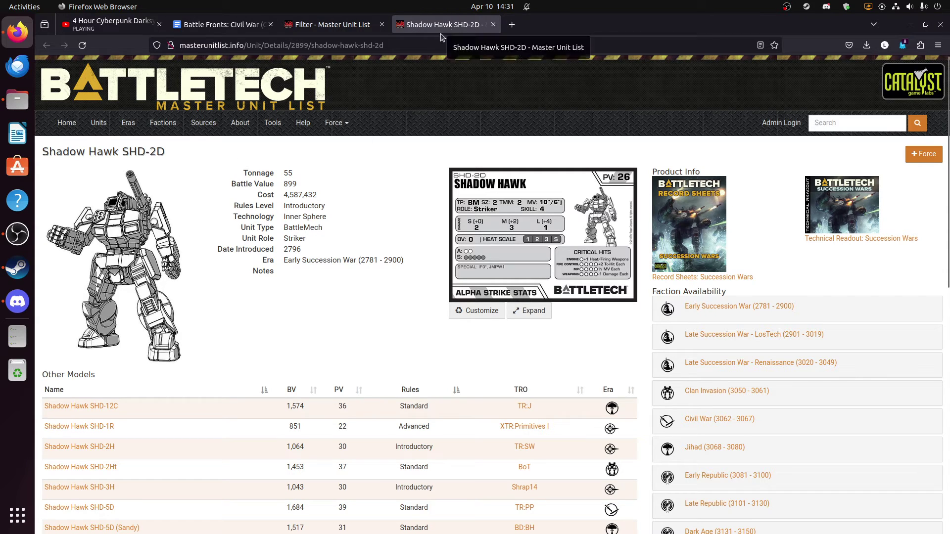
Clear all units from the force in the Alpha Strike Force Builder and return to the site's home page
click(342, 122)
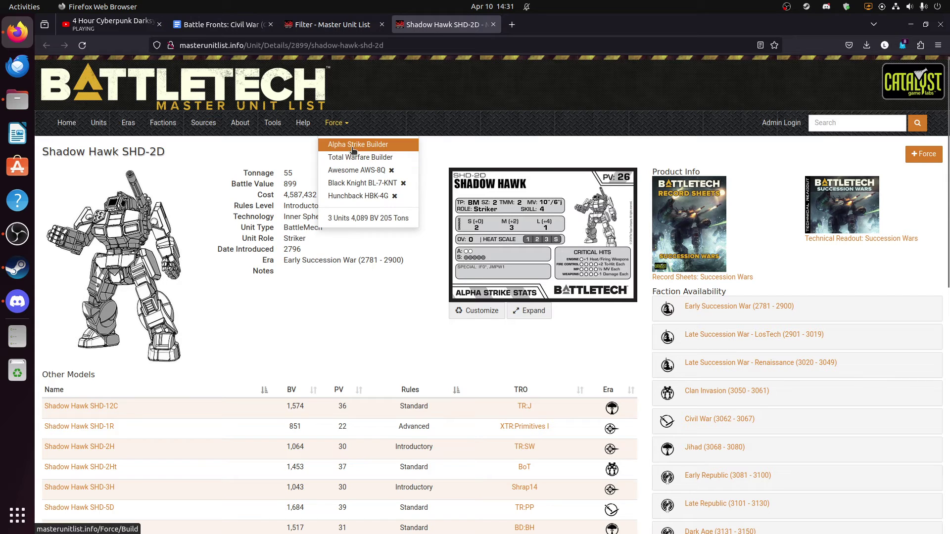
click(353, 145)
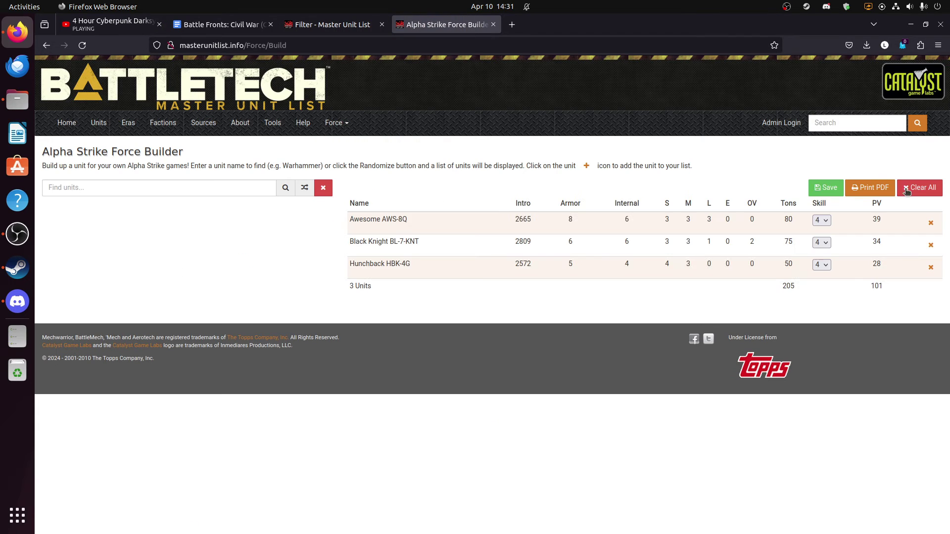
click(910, 191)
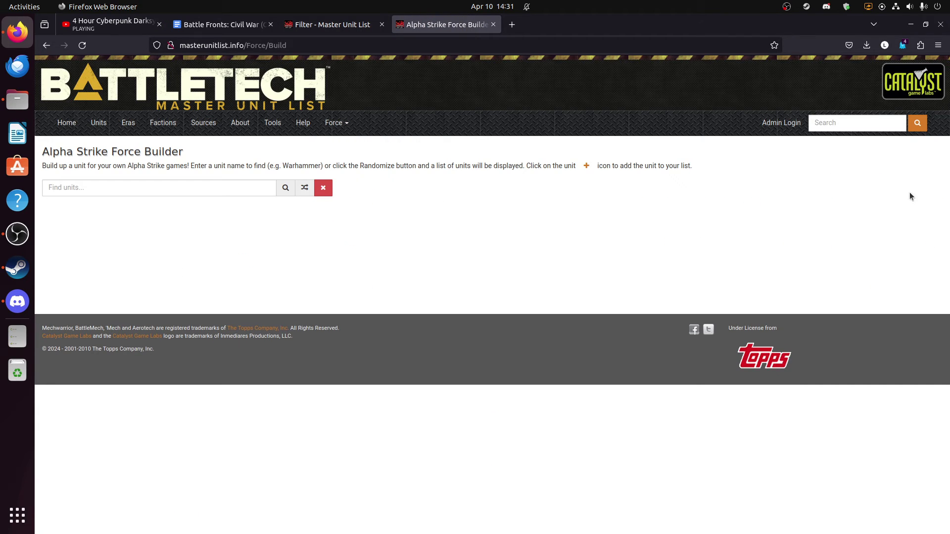
click(66, 123)
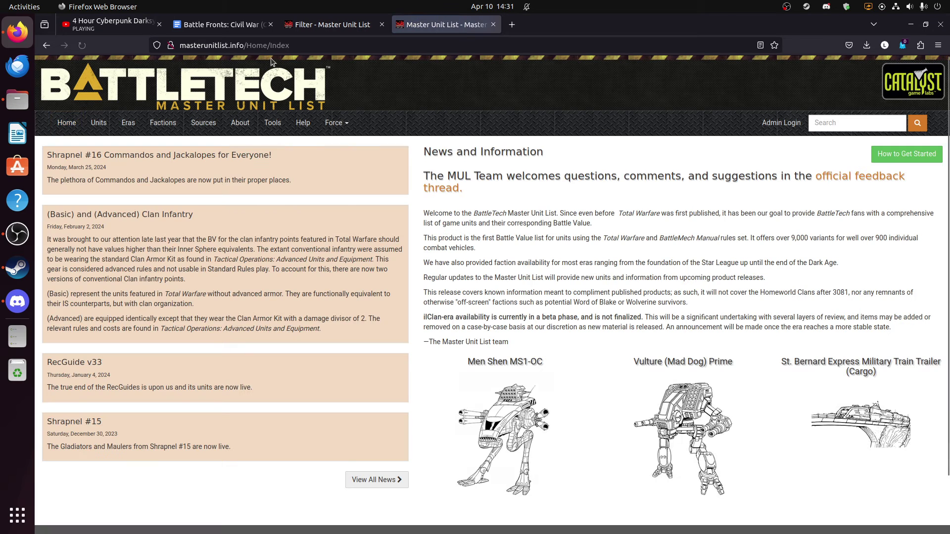
Switch to the Battle Fronts: Civil War document and highlight the Civil War episode title
click(216, 26)
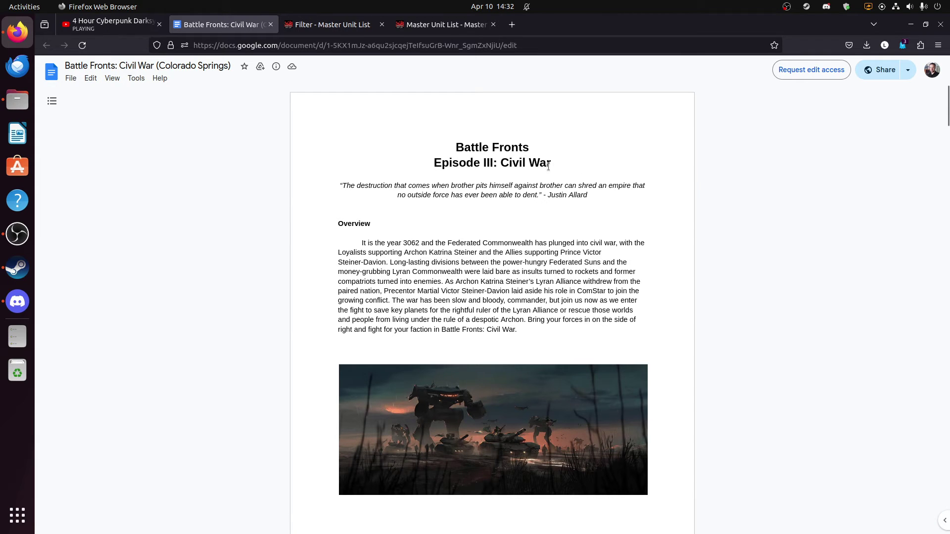
drag(549, 166, 490, 163)
click(570, 166)
double_click(572, 177)
click(593, 166)
Read which factions the document allows for the Attackers and the Defenders
scroll(512, 166, down, 8)
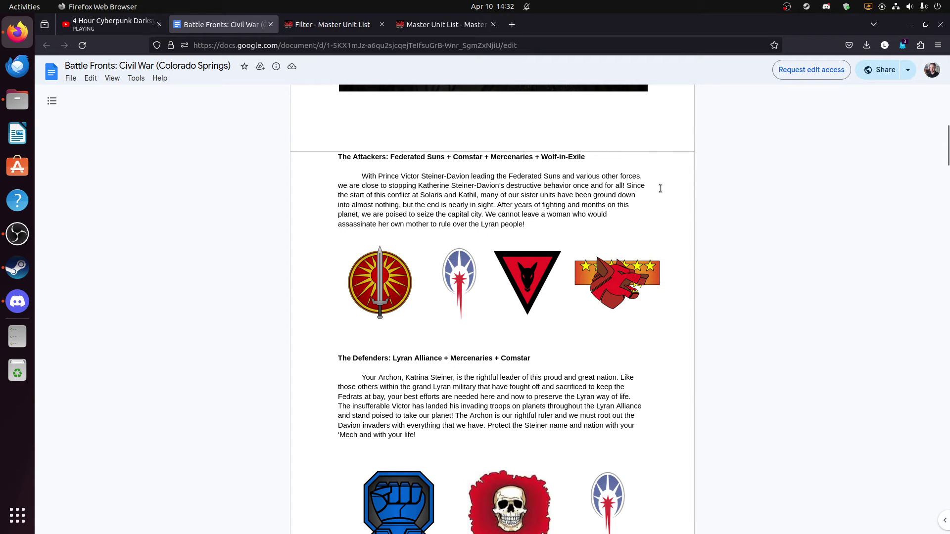
scroll(695, 195, down, 1)
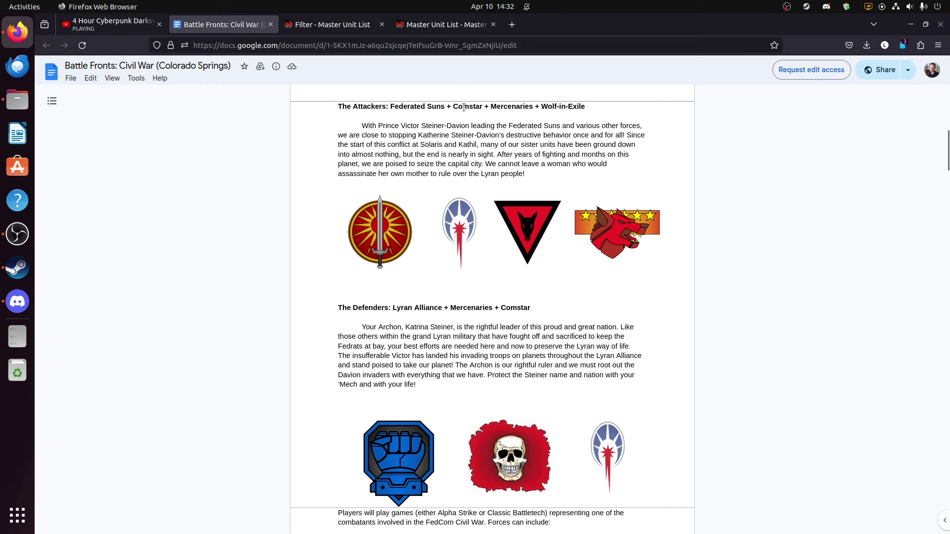
double_click(565, 109)
scroll(697, 144, down, 3)
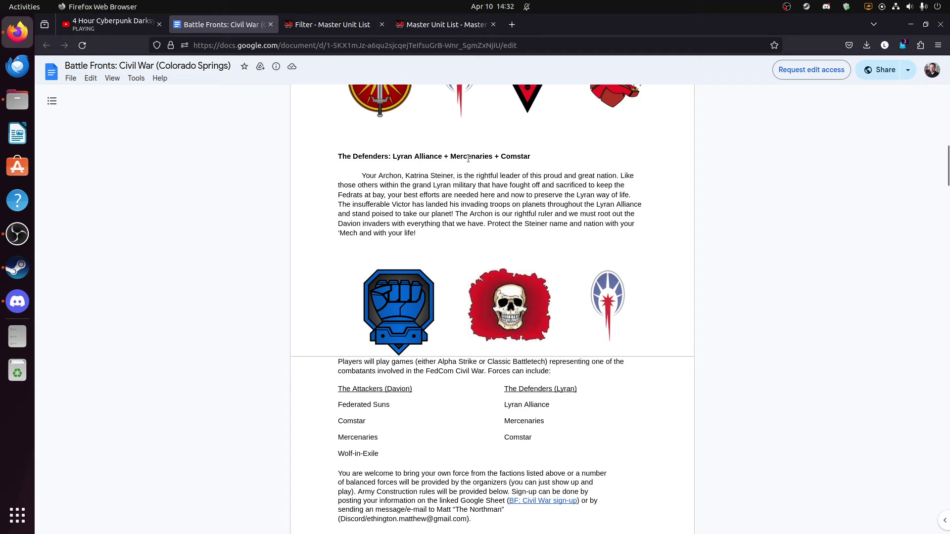
double_click(507, 155)
click(510, 160)
double_click(512, 157)
Switch back to the Master Unit List, open ComStar's unit list for the Civil War era and highlight its Inner Sphere General note
click(420, 27)
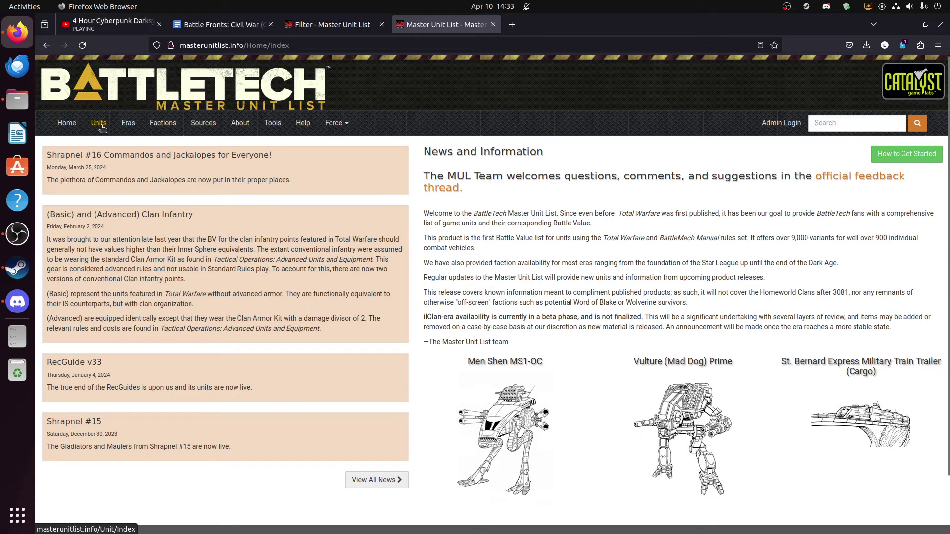
click(128, 123)
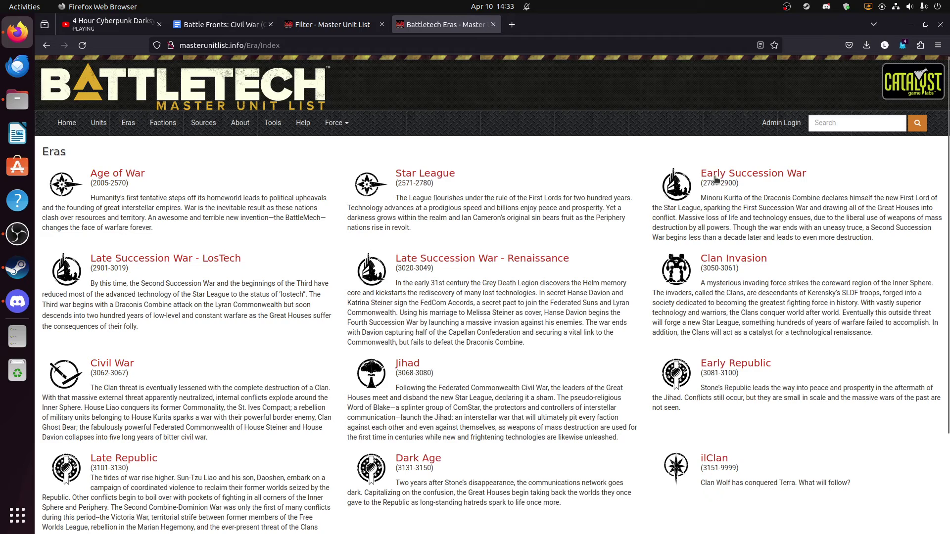
click(227, 375)
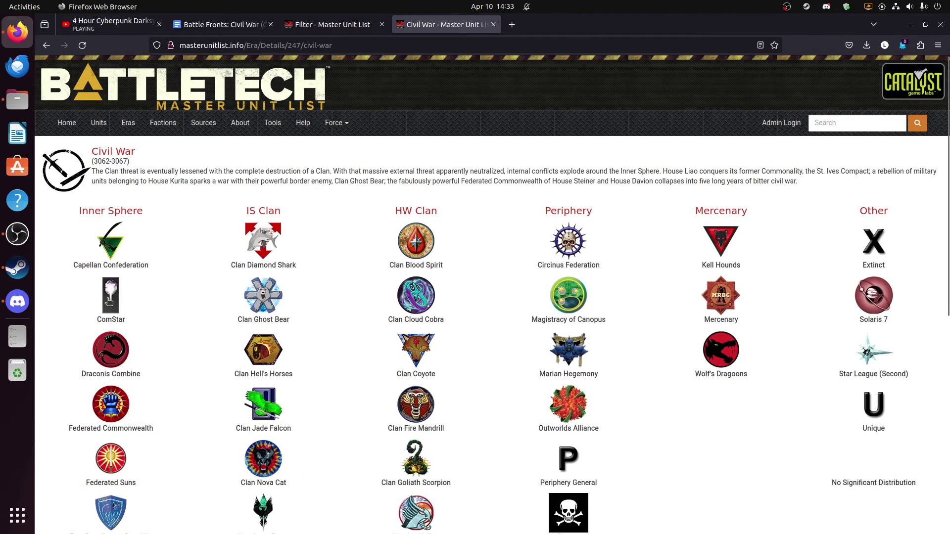
click(417, 350)
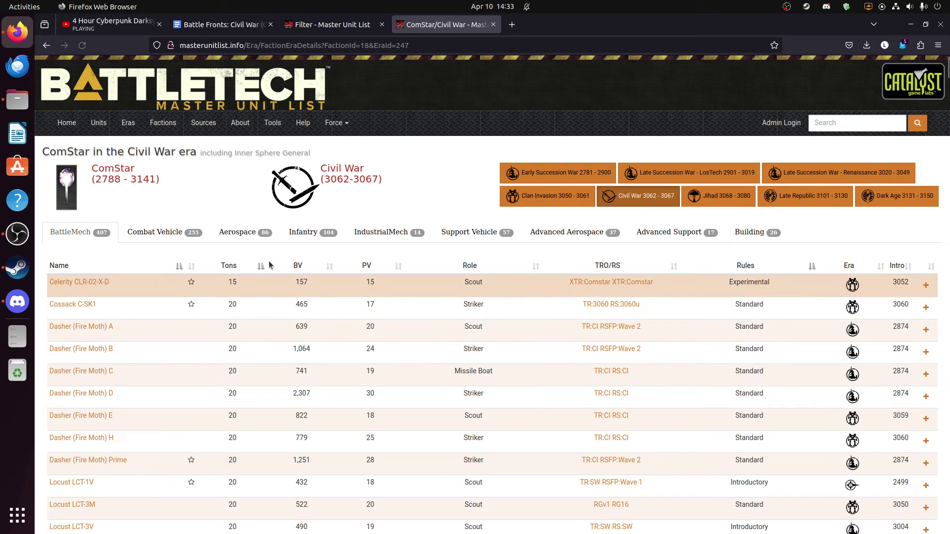
drag(234, 154, 325, 150)
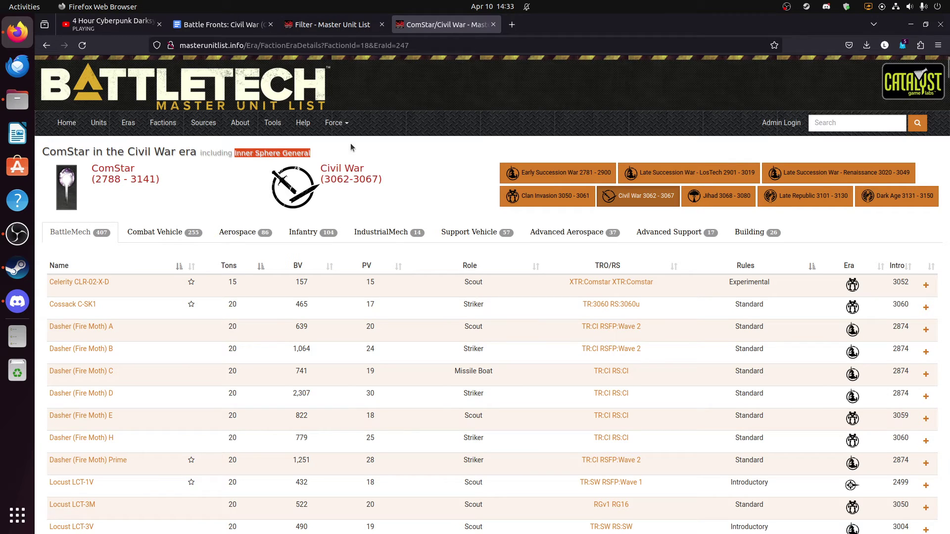
Open the unit search and set its Alpha Strike ability filter to C3i
click(99, 124)
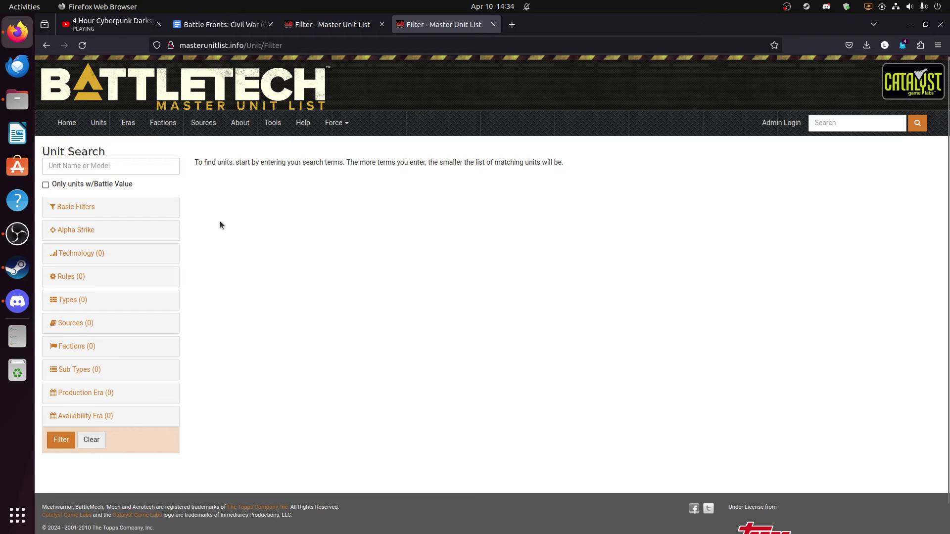
click(71, 230)
click(94, 263)
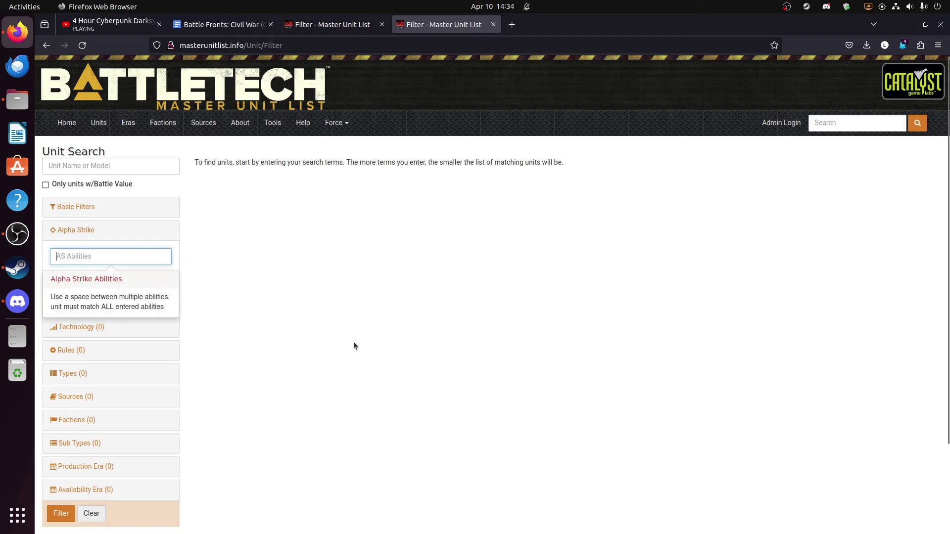
text(C3I)
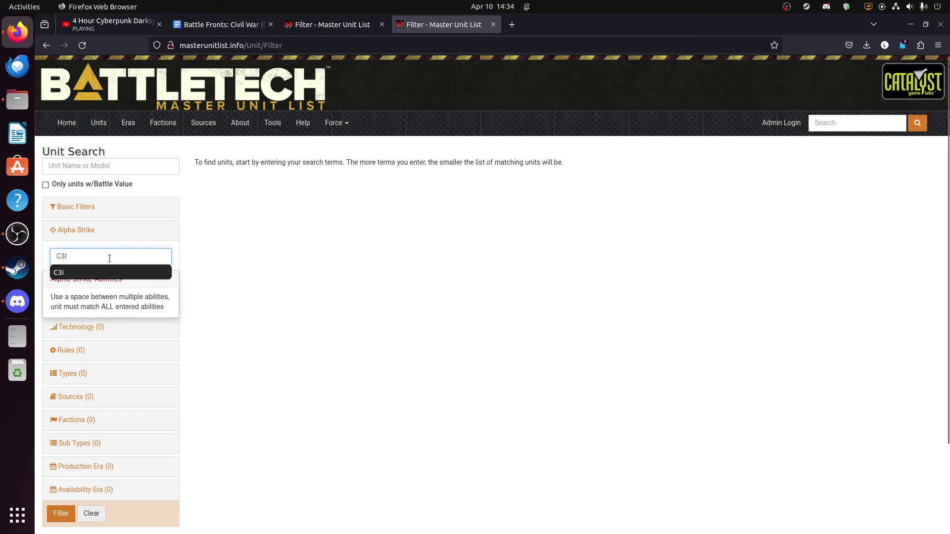
click(79, 272)
click(251, 288)
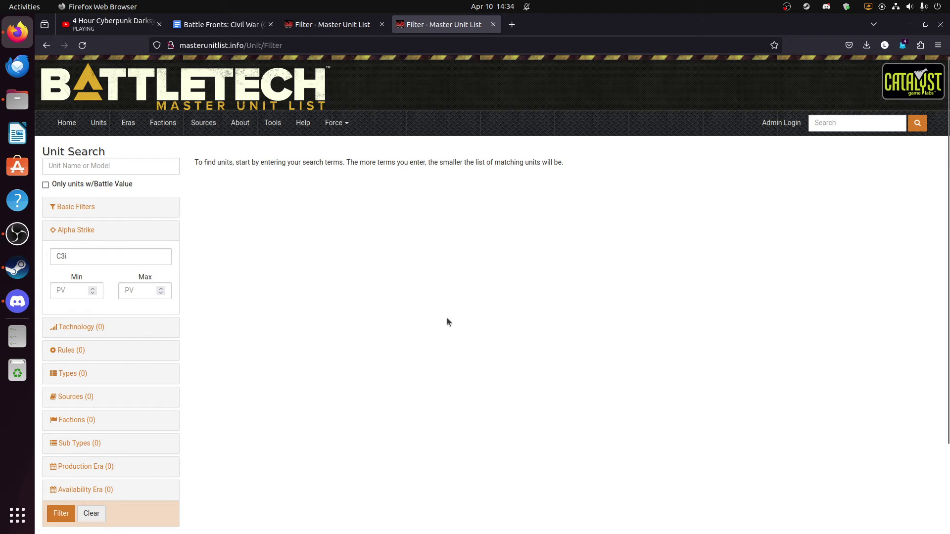
Recheck the Alpha Strike ability entry and highlight the number of matching units
click(127, 256)
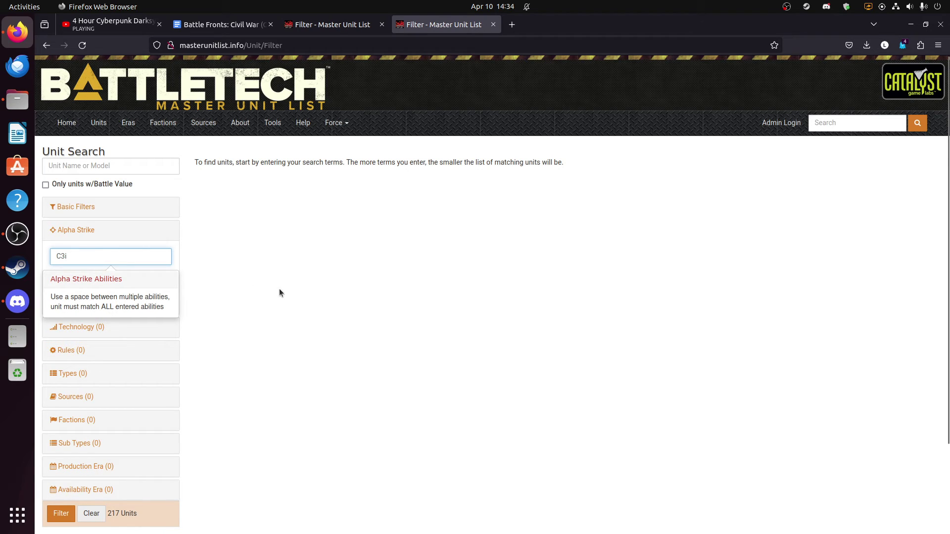
click(58, 295)
click(93, 260)
click(288, 387)
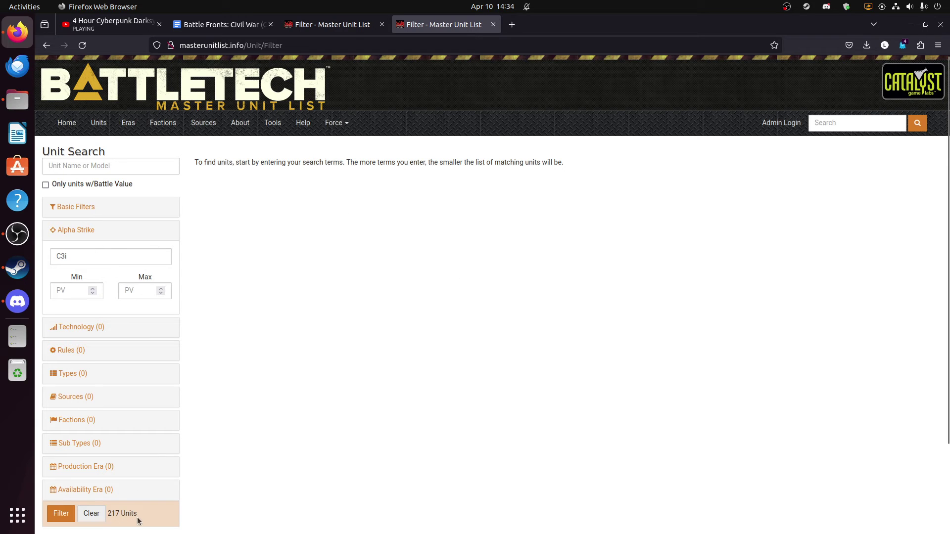
drag(138, 517, 107, 514)
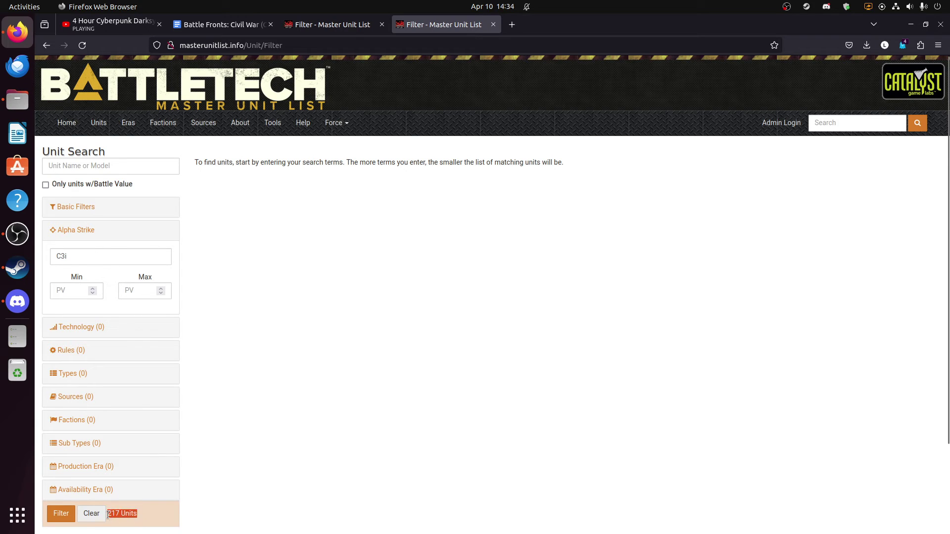
click(368, 465)
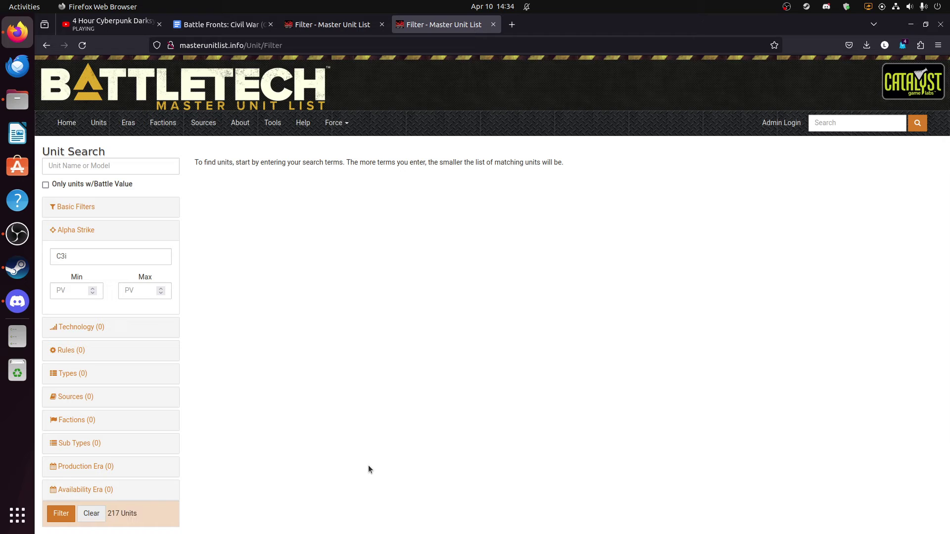
Restrict the availability era to Civil War and highlight the updated number of matching units
scroll(367, 462, down, 2)
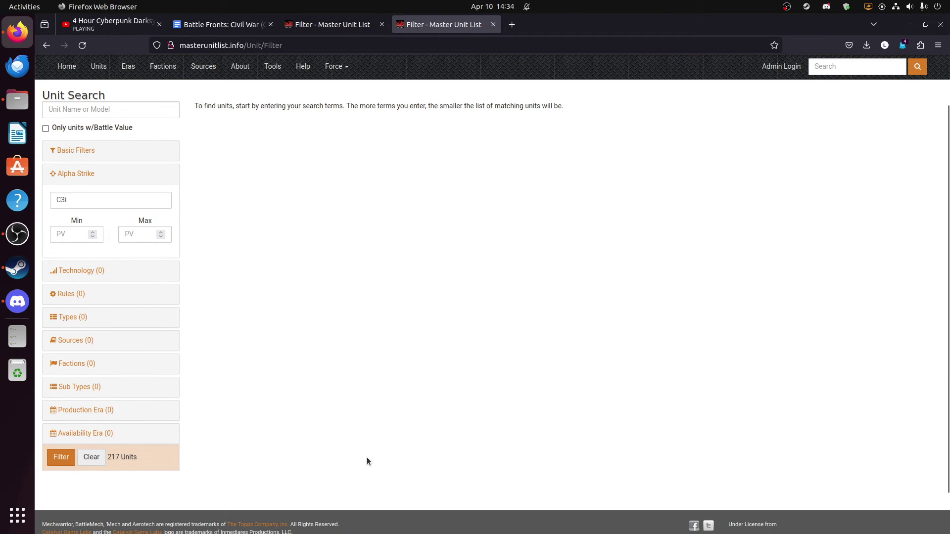
click(107, 437)
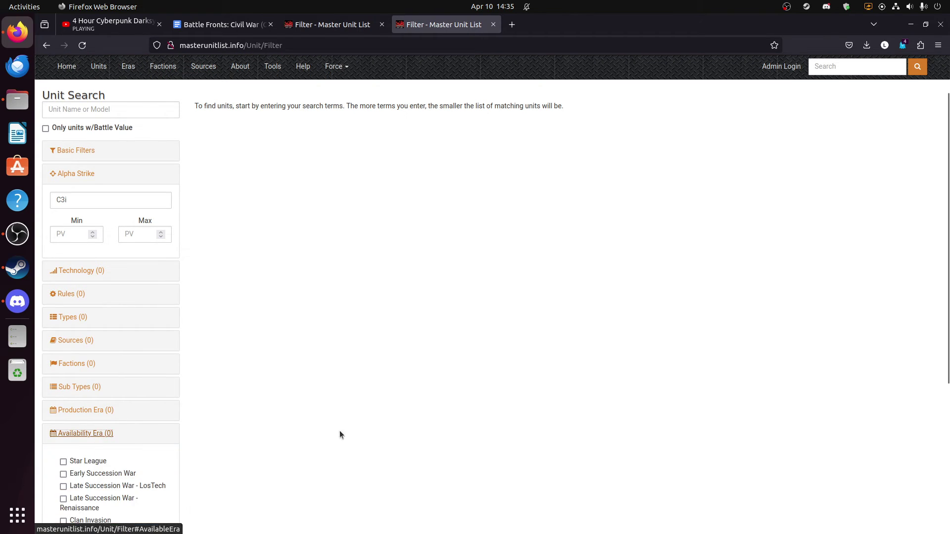
scroll(338, 427, down, 3)
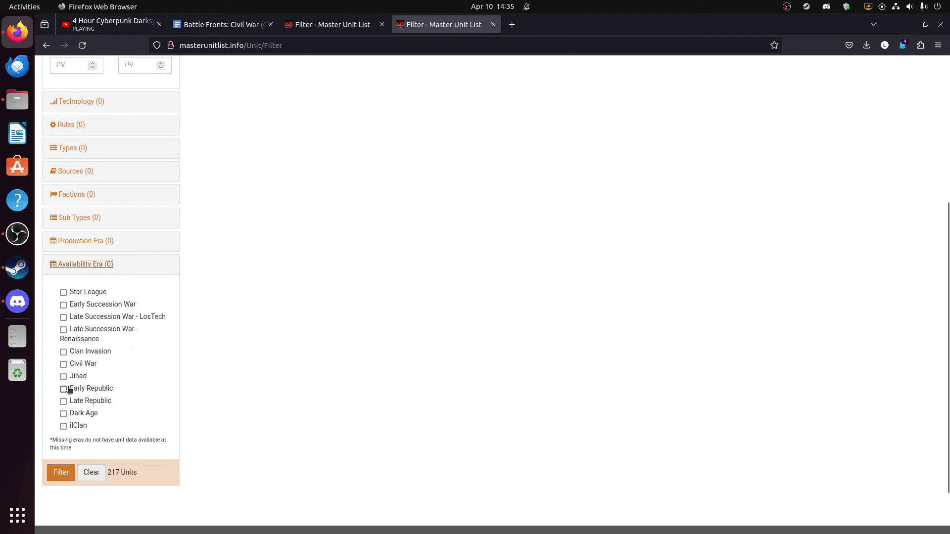
click(64, 365)
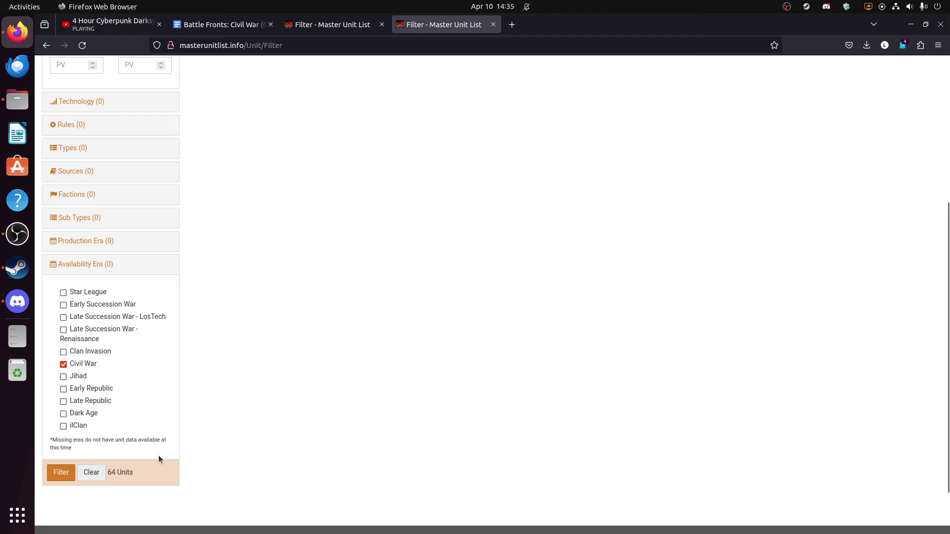
drag(140, 476, 122, 473)
click(251, 458)
Add ComStar and Inner Sphere General to the faction filter
scroll(250, 458, up, 5)
click(64, 365)
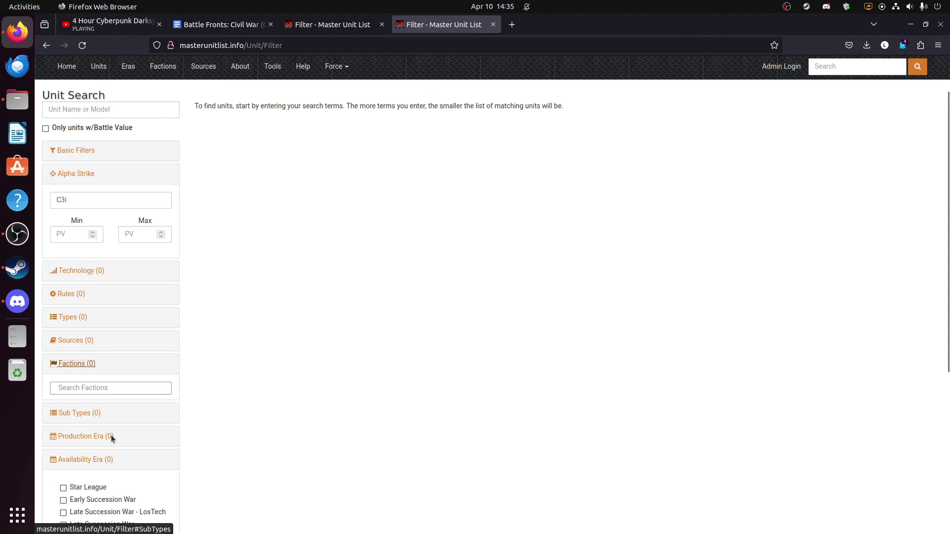
click(113, 391)
text(comstar)
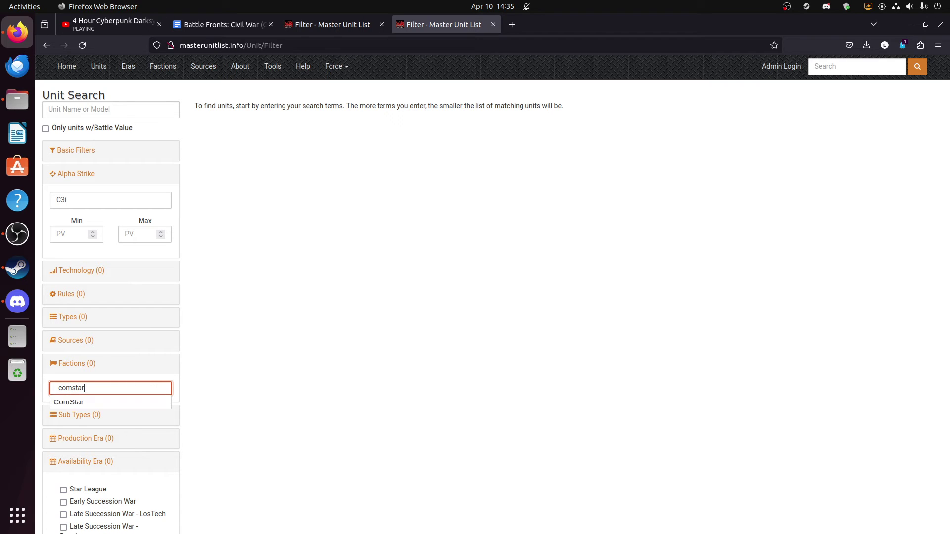
click(62, 403)
text(inner)
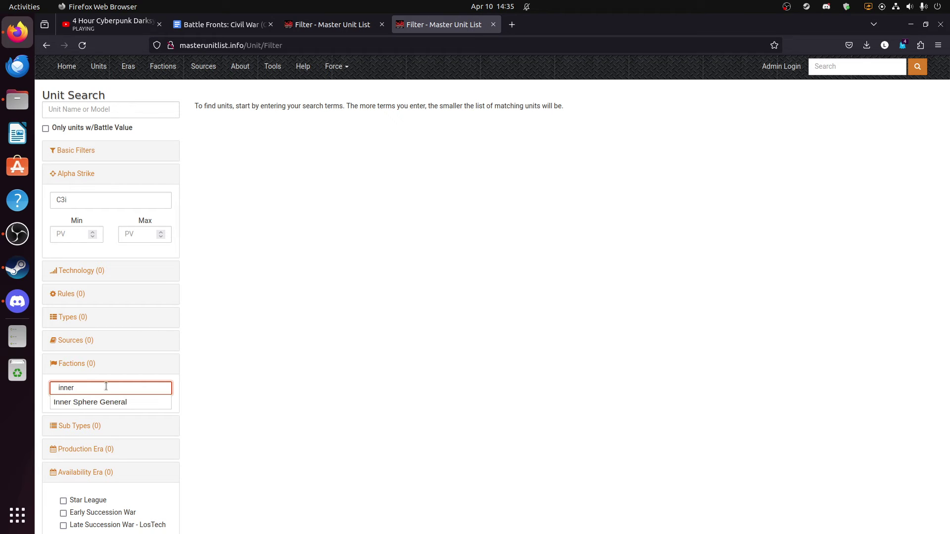
click(93, 407)
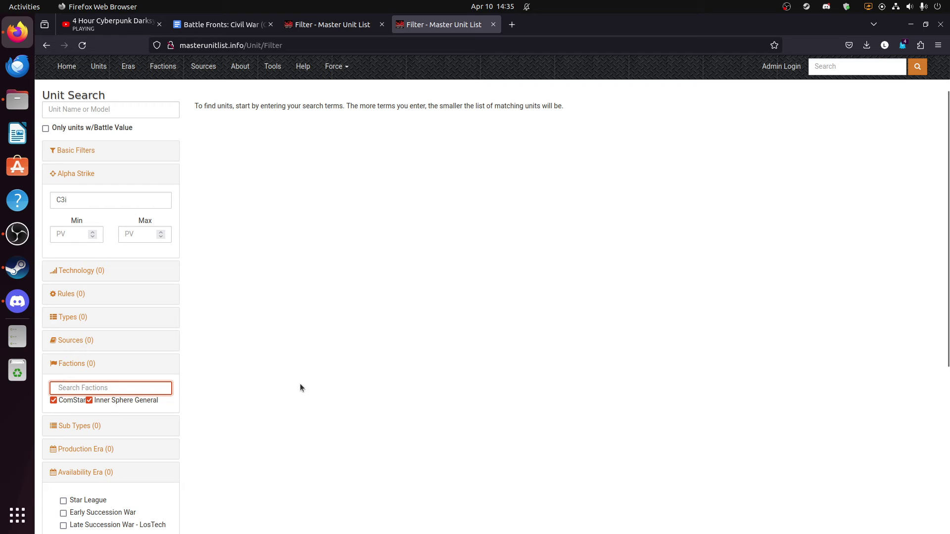
Review the chosen ability, faction and era filters and run the unit search
scroll(305, 386, up, 2)
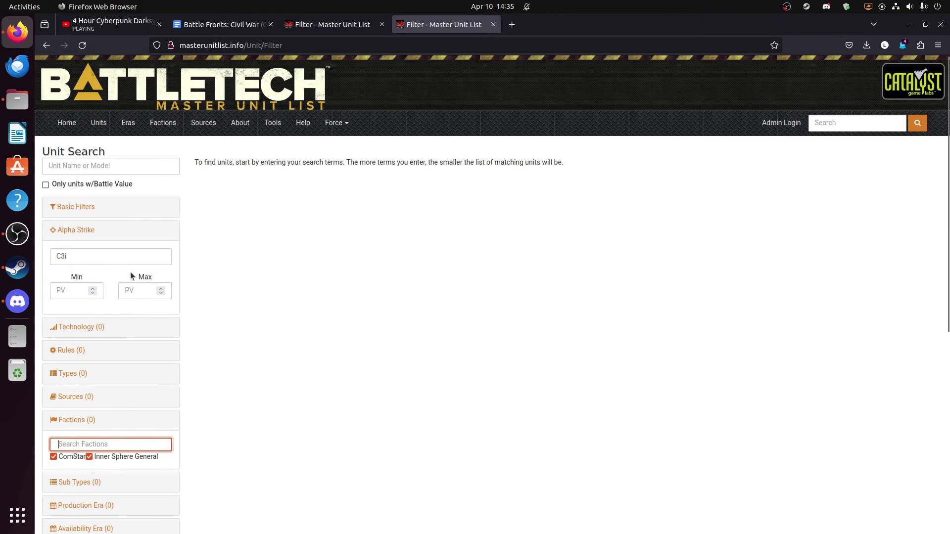
scroll(322, 396, down, 3)
scroll(352, 379, down, 3)
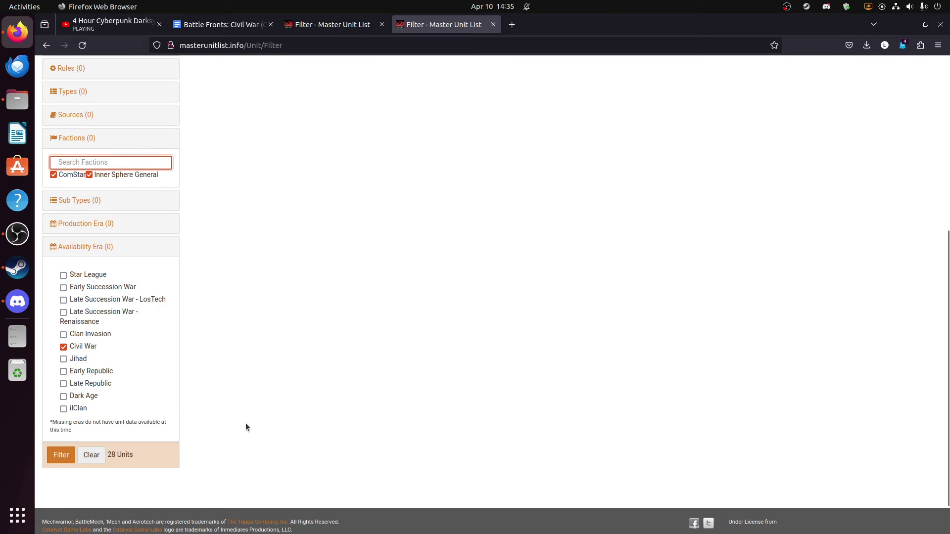
scroll(247, 383, up, 5)
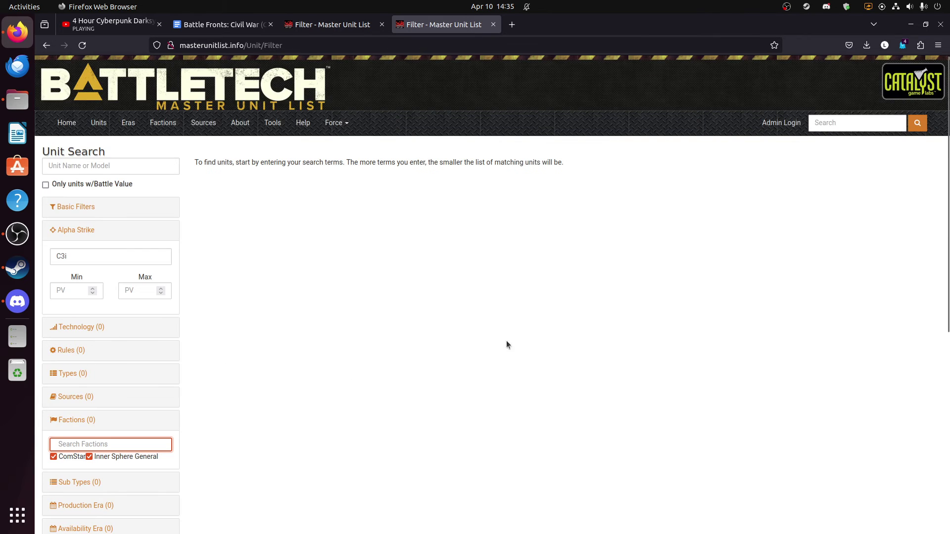
scroll(367, 343, down, 4)
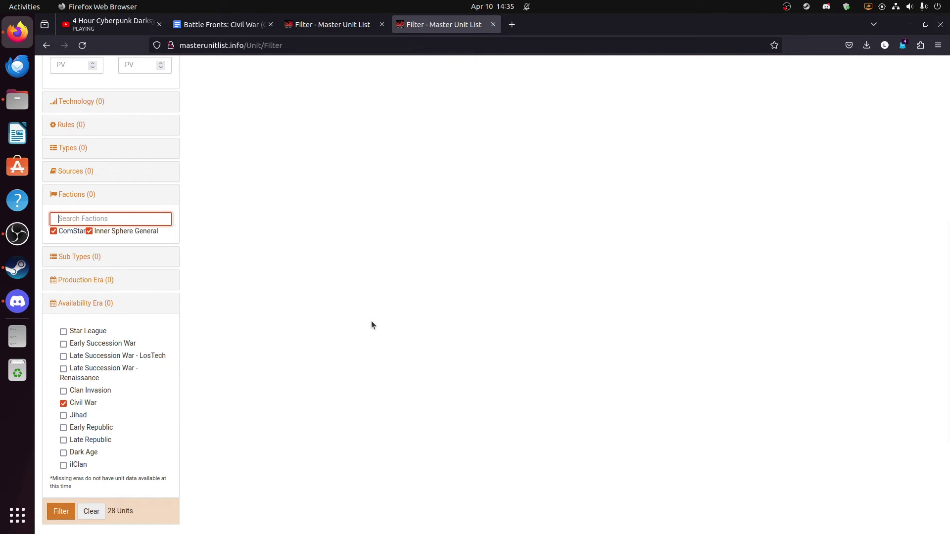
click(56, 510)
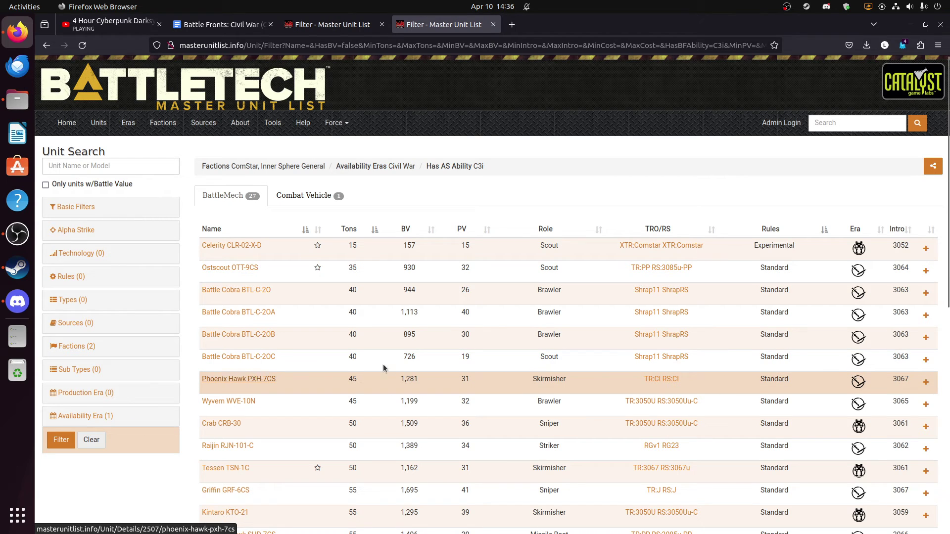
Add the Phoenix Hawk PXH-7CS, Crab CRB-30, Griffin GRF-6CS and Shadow Hawk SHD-7CS to the force
click(926, 384)
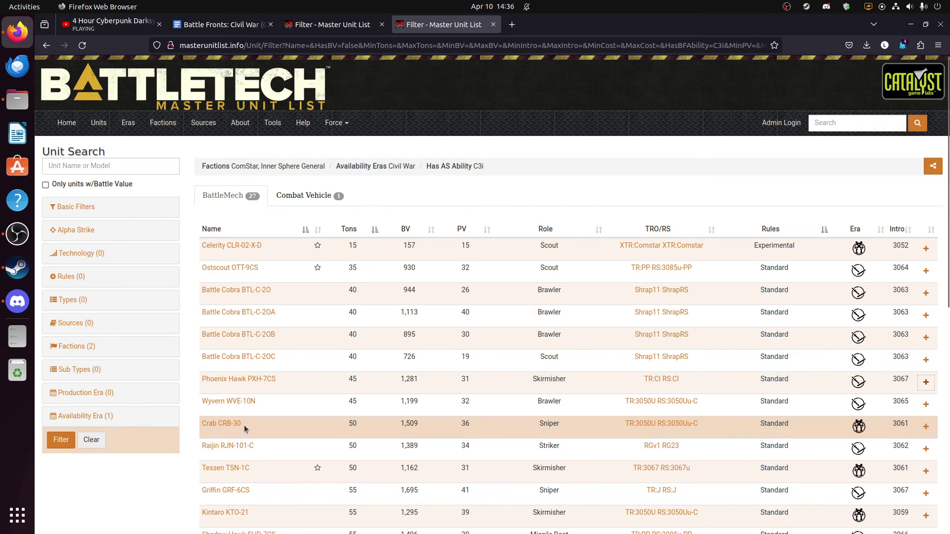
click(924, 428)
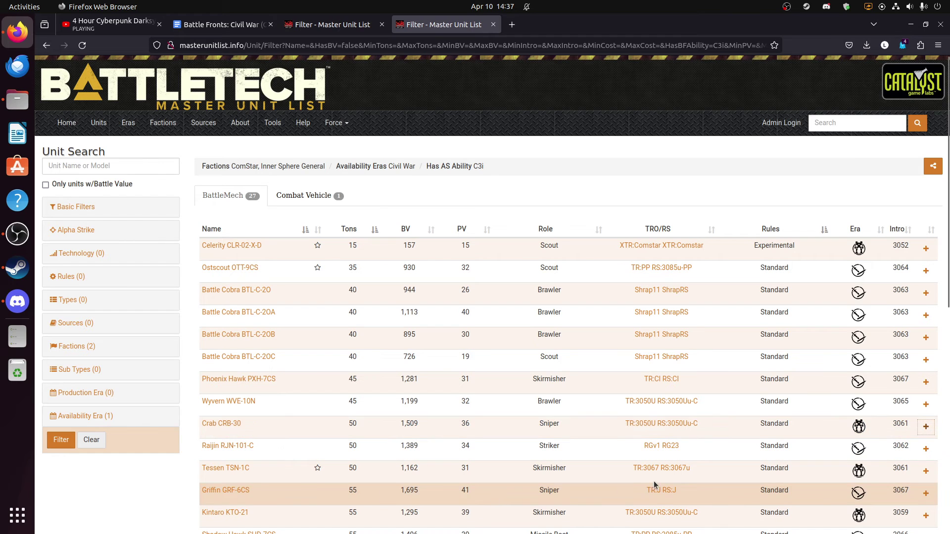
click(925, 493)
scroll(693, 436, down, 5)
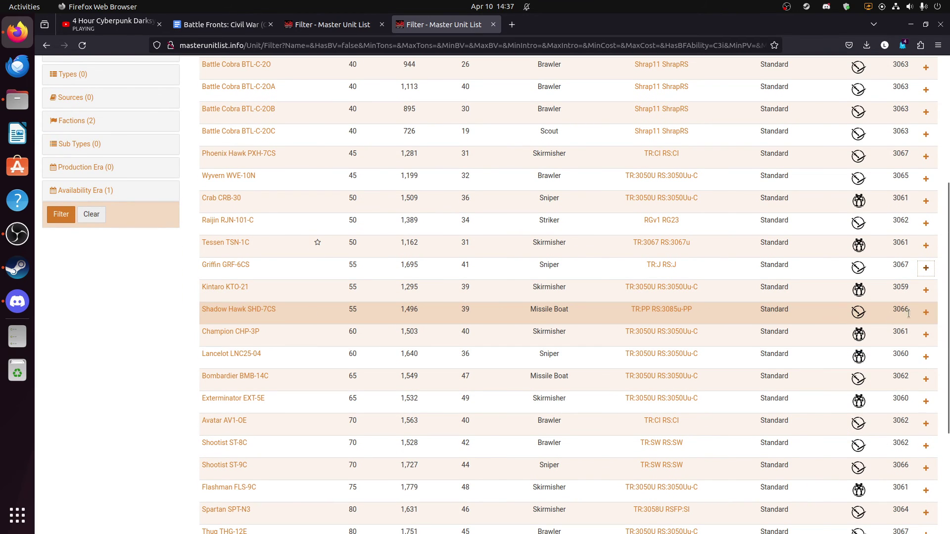
click(925, 312)
Add the Lancelot LNC25-04, Exterminator EXT-5E and Flashman FLS-9C to the force
scroll(607, 355, down, 4)
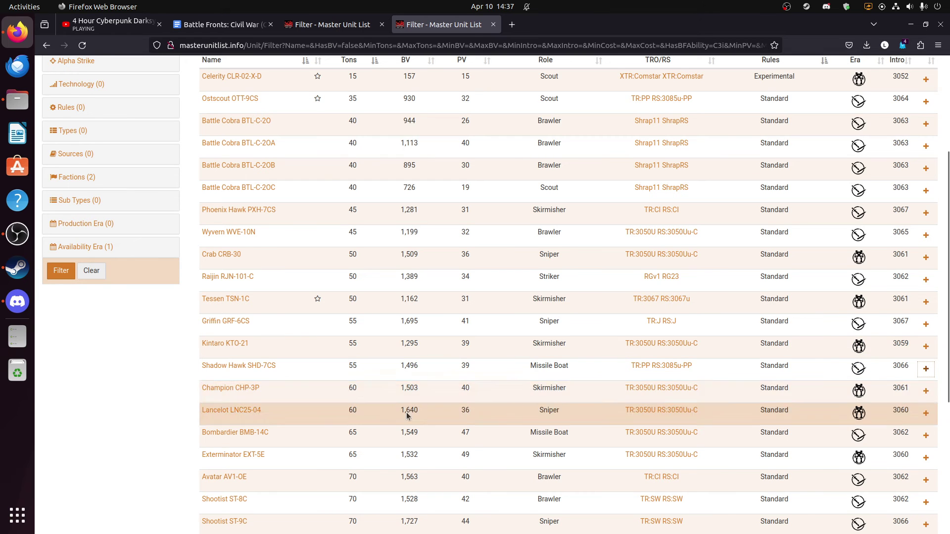
click(926, 416)
scroll(587, 396, down, 6)
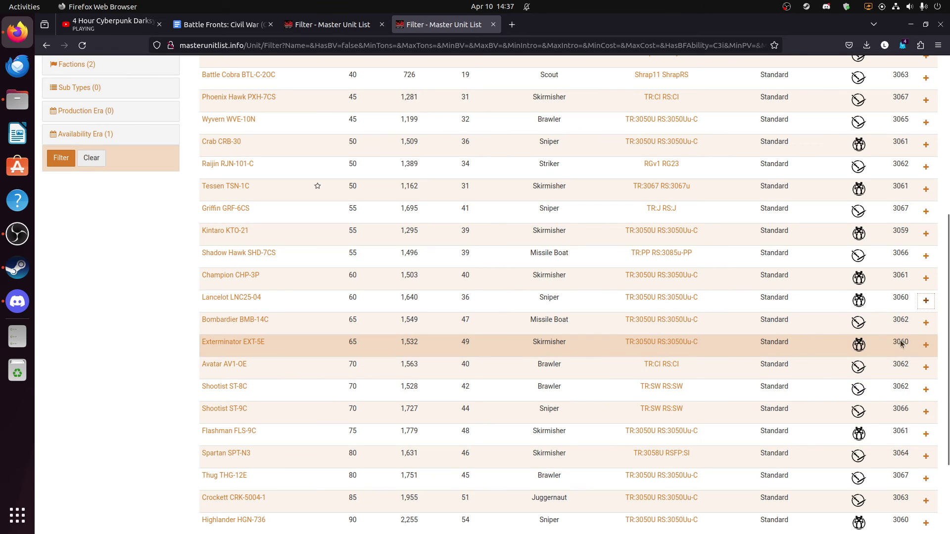
click(925, 343)
scroll(569, 341, down, 7)
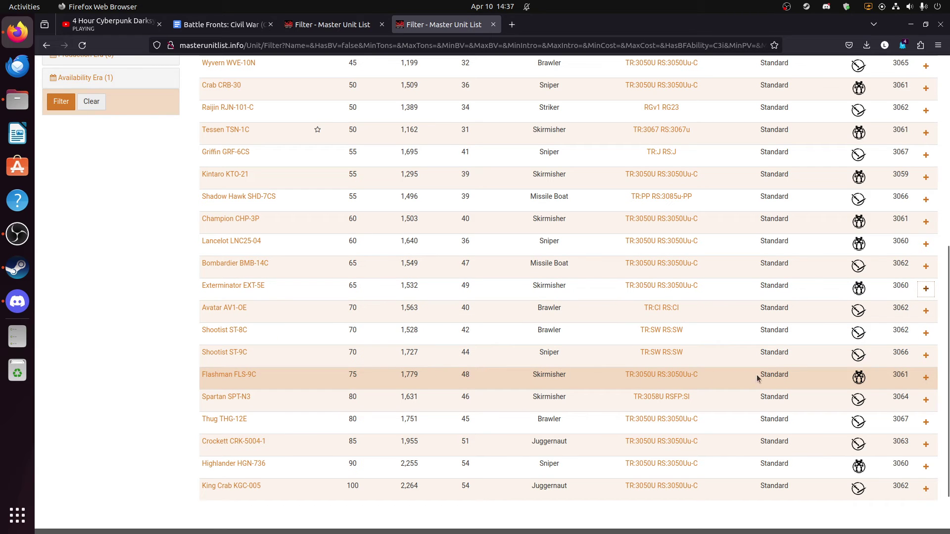
click(924, 378)
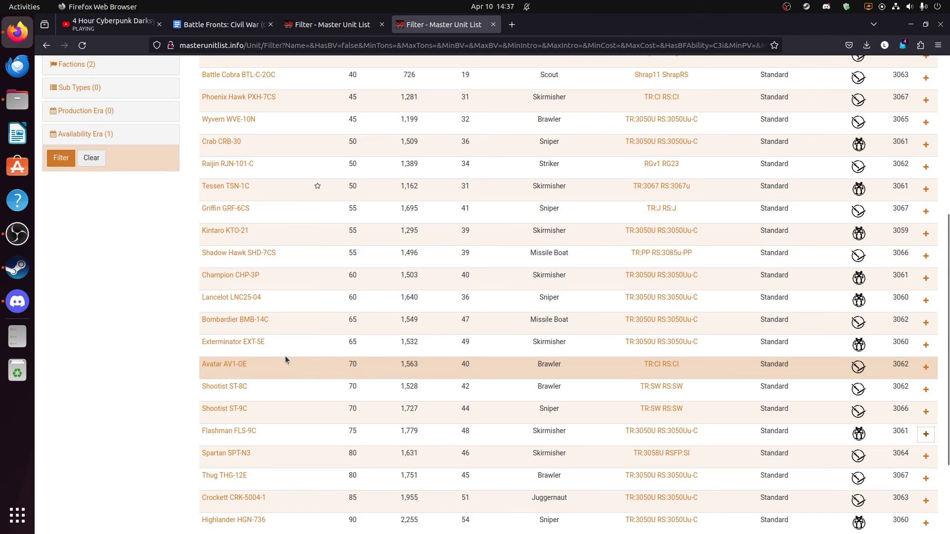
Add the Thug THG-12E, Crockett CRK-5004-1, Highlander HGN-736 and King Crab KGC-005 to the force
scroll(285, 356, down, 3)
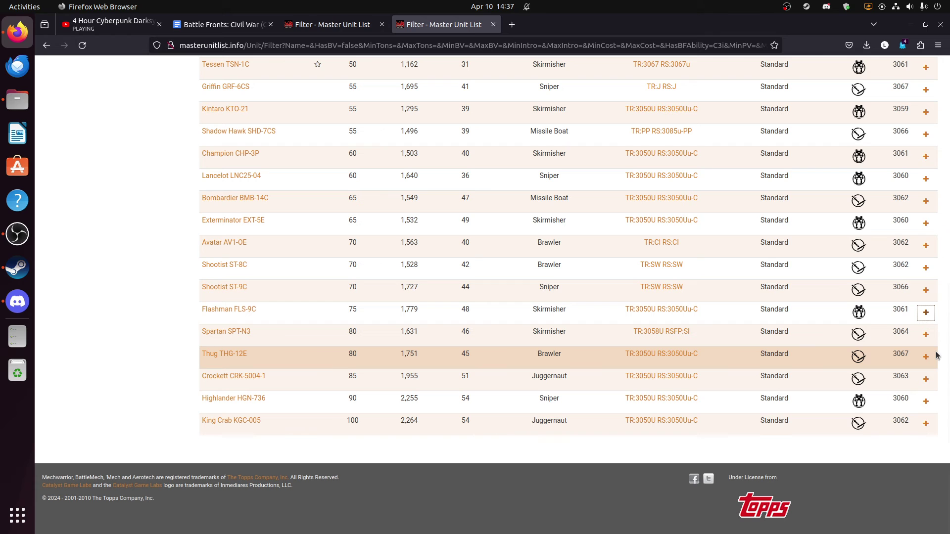
scroll(697, 303, up, 10)
scroll(722, 314, down, 10)
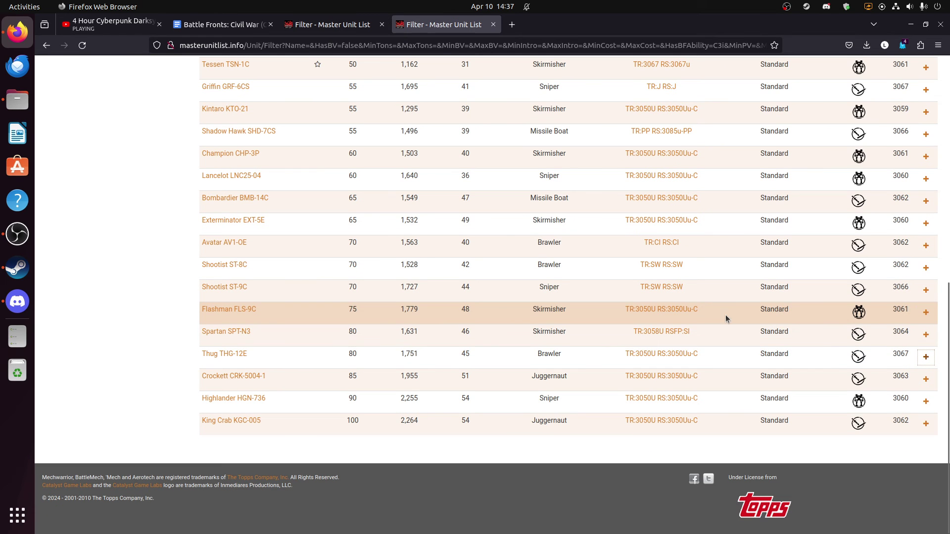
click(927, 379)
scroll(929, 381, down, 10)
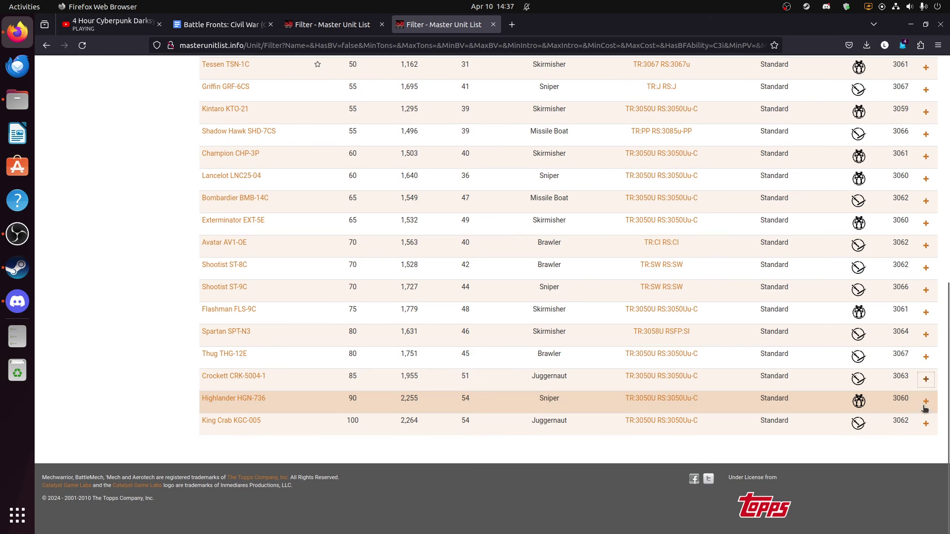
click(925, 402)
scroll(929, 410, down, 10)
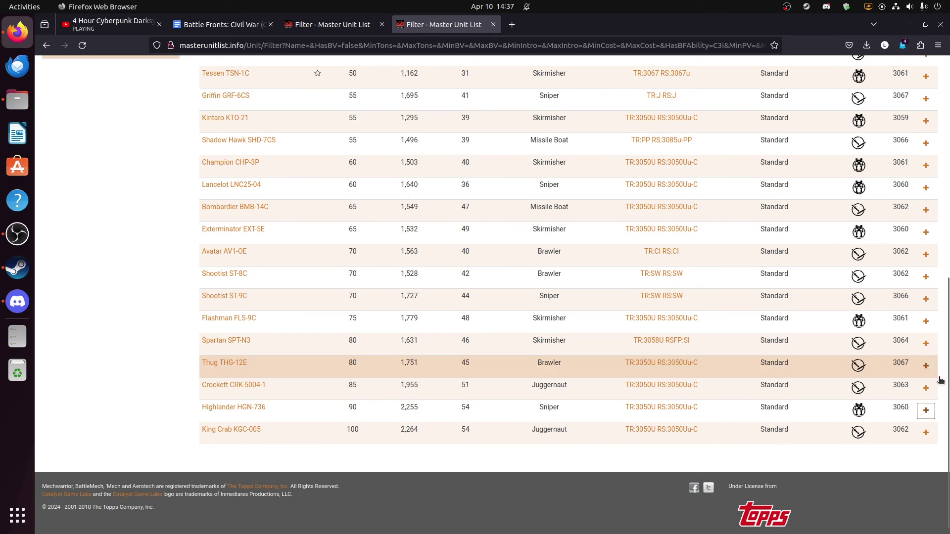
click(926, 433)
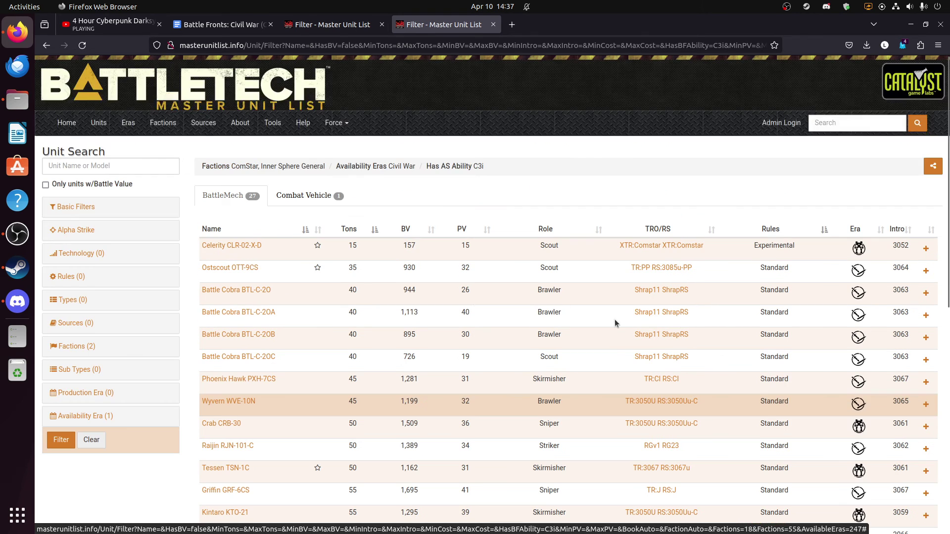
Switch to the Battle Fronts: Civil War document and find the Alpha Strike force construction rules
click(232, 25)
scroll(441, 232, down, 5)
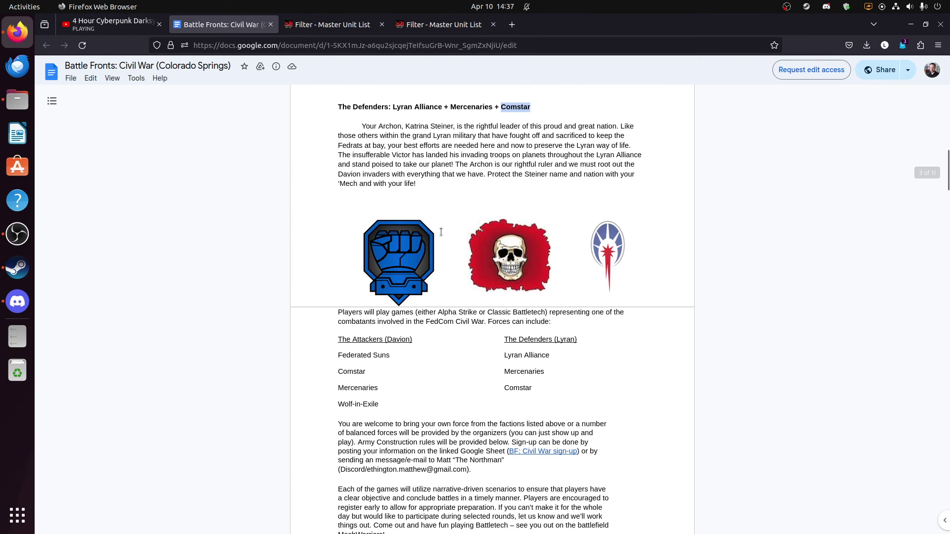
scroll(441, 231, down, 3)
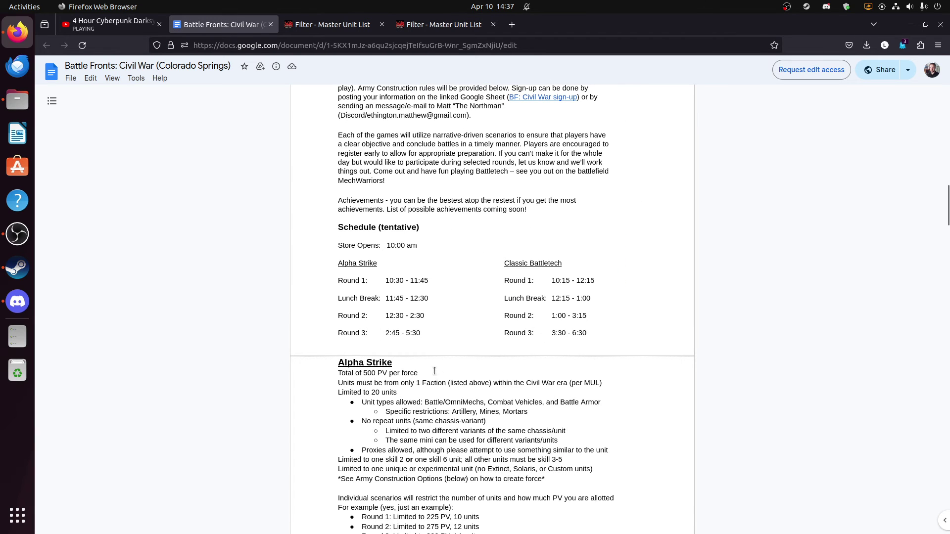
Review the Alpha Strike rules on total PV per force, single faction within the Civil War era, and unit count
scroll(435, 371, down, 2)
scroll(354, 263, down, 1)
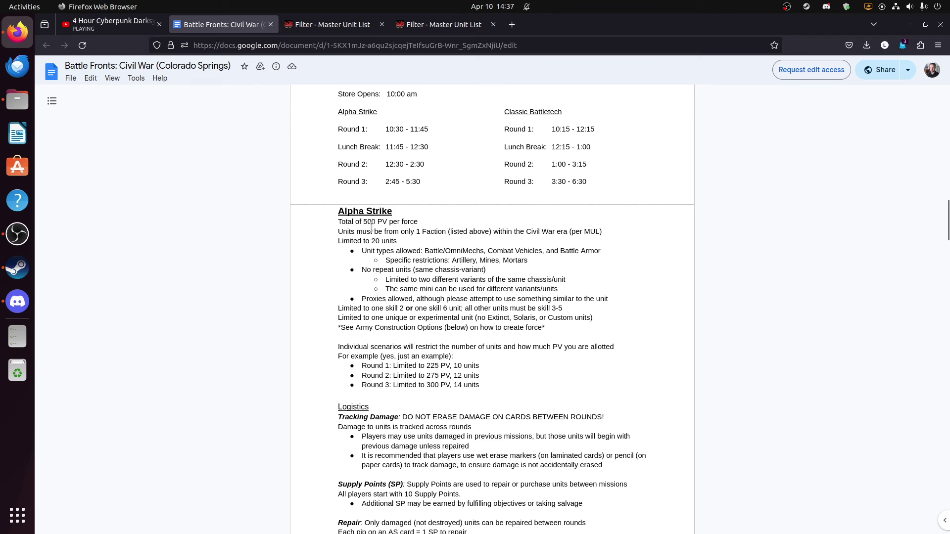
drag(333, 223, 427, 219)
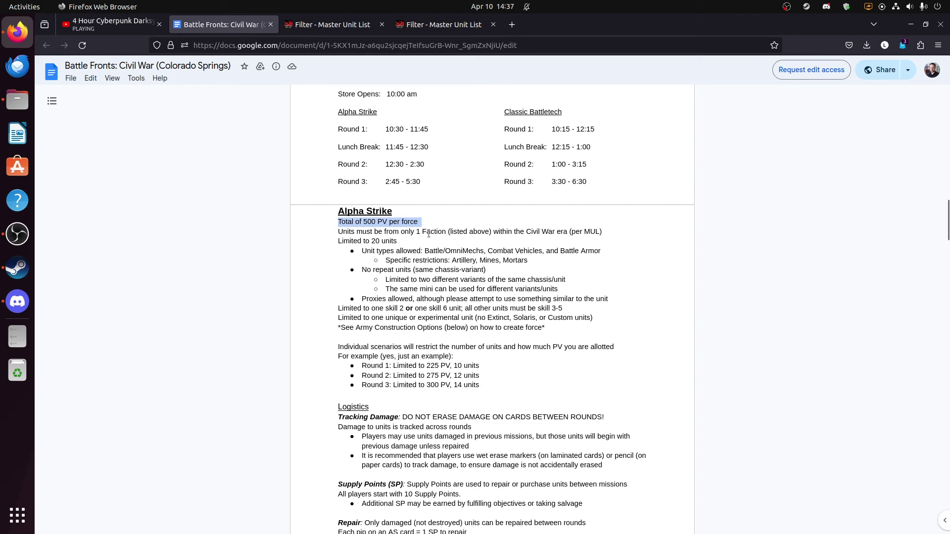
drag(411, 231, 459, 233)
click(463, 232)
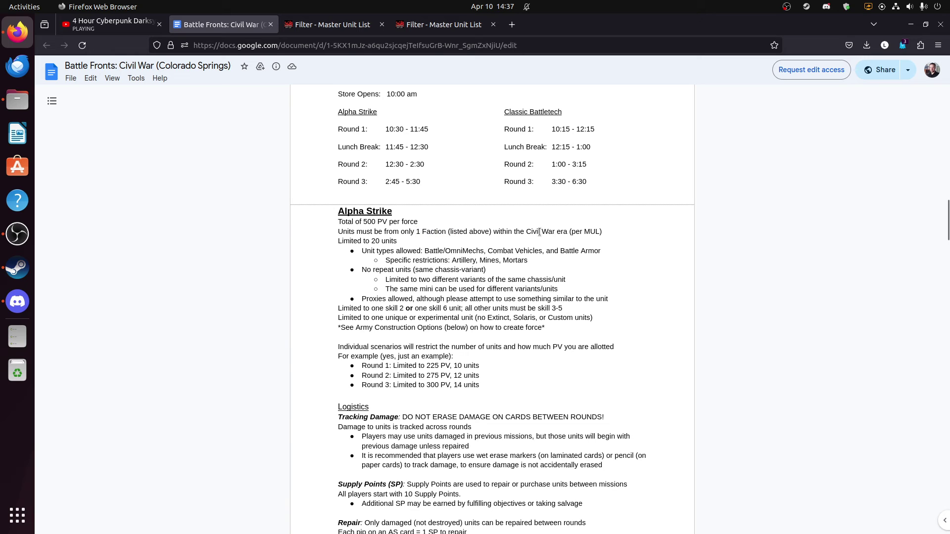
drag(613, 231, 552, 233)
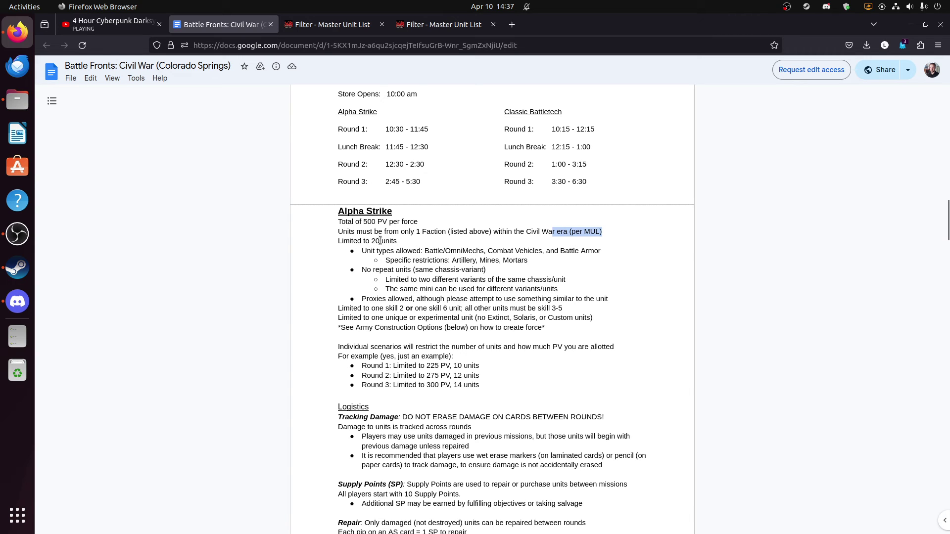
click(476, 249)
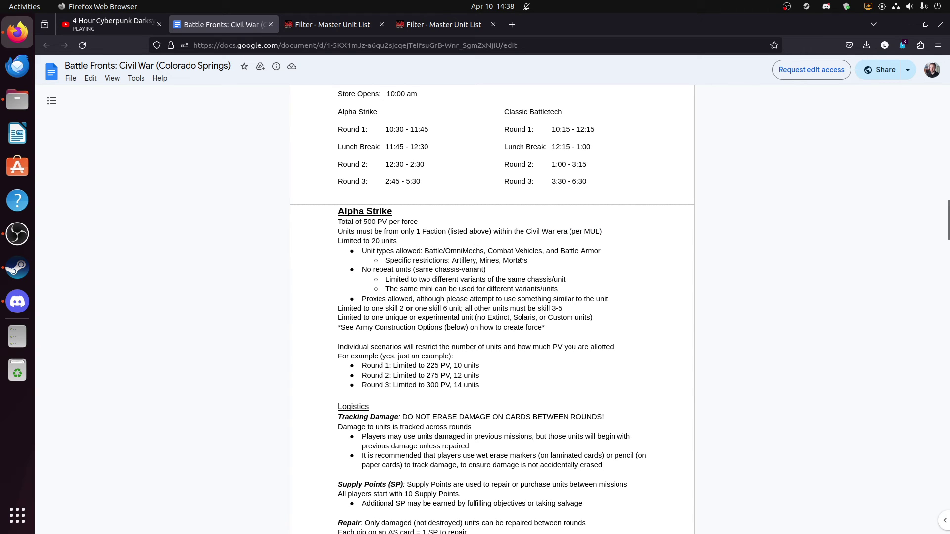
Review the rules on allowed unit types, specific restrictions, repeat units and variants of the same chassis
double_click(587, 252)
click(587, 252)
drag(452, 261, 523, 263)
click(522, 263)
double_click(469, 259)
drag(364, 269, 483, 270)
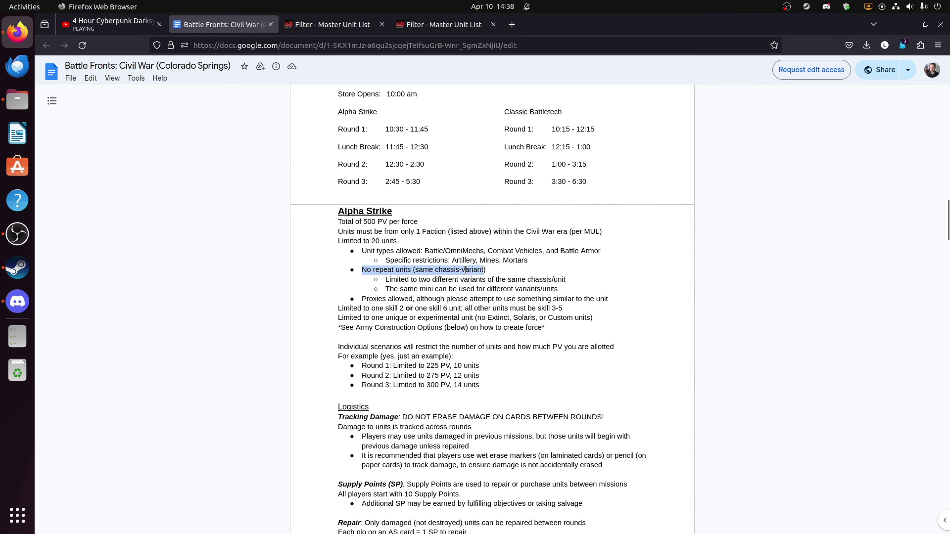
double_click(465, 270)
drag(405, 280, 540, 281)
click(543, 280)
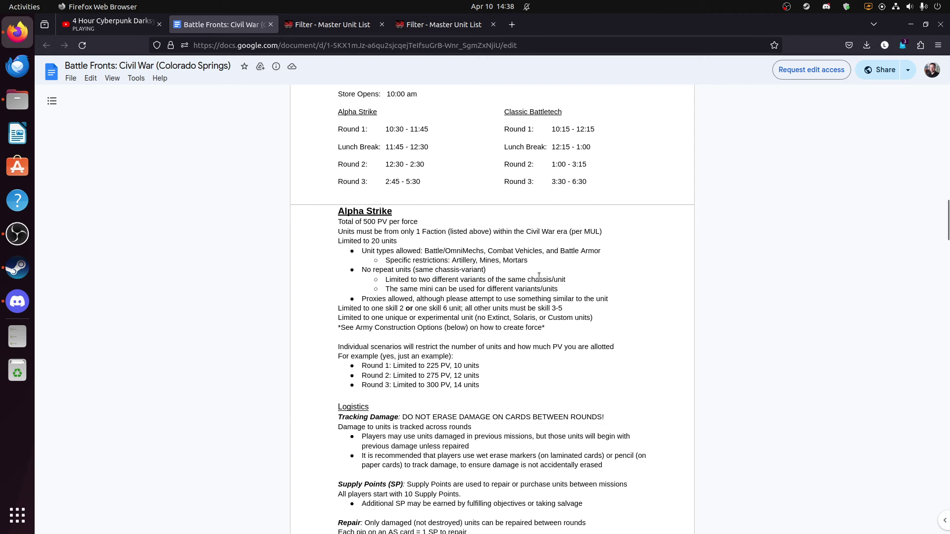
Close the BV 1-900 Late Succession War unit list and switch to the ComStar C3i unit list
click(325, 25)
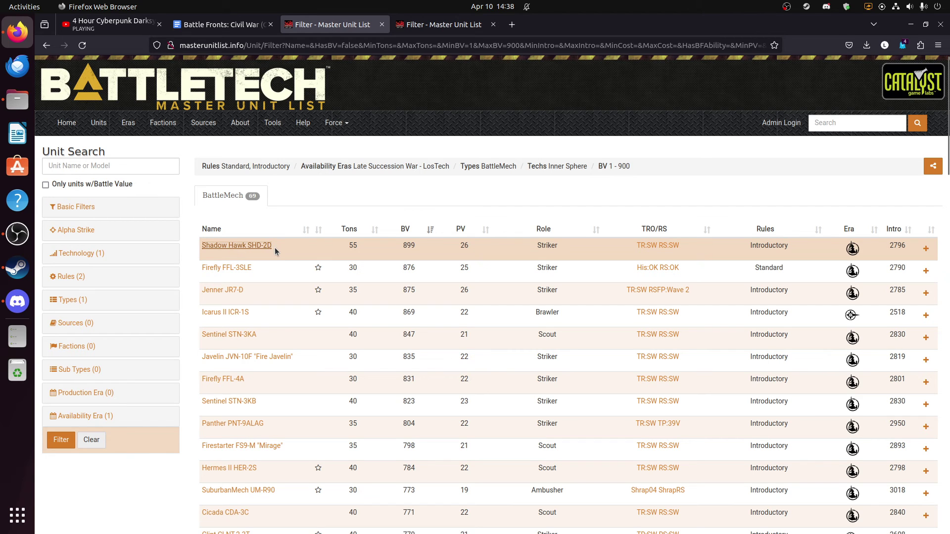
scroll(321, 236, down, 5)
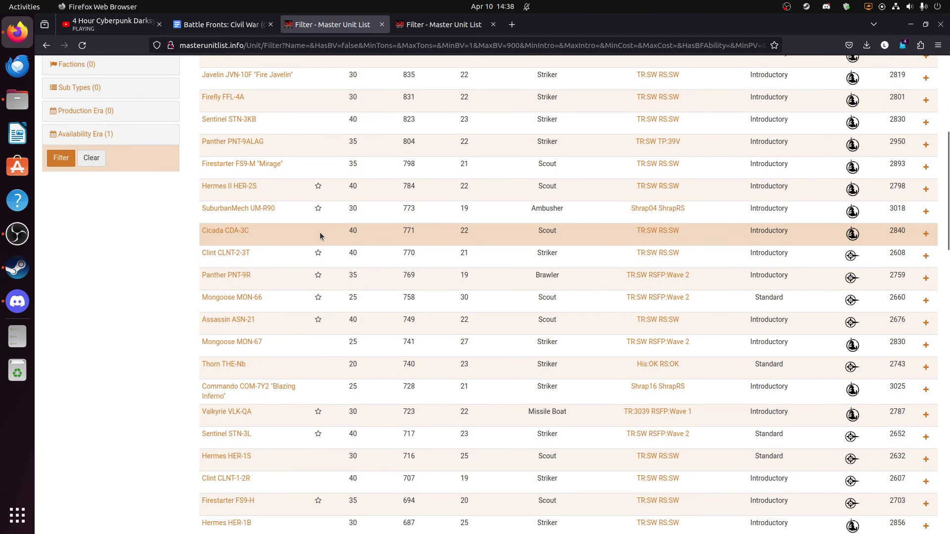
scroll(319, 235, down, 3)
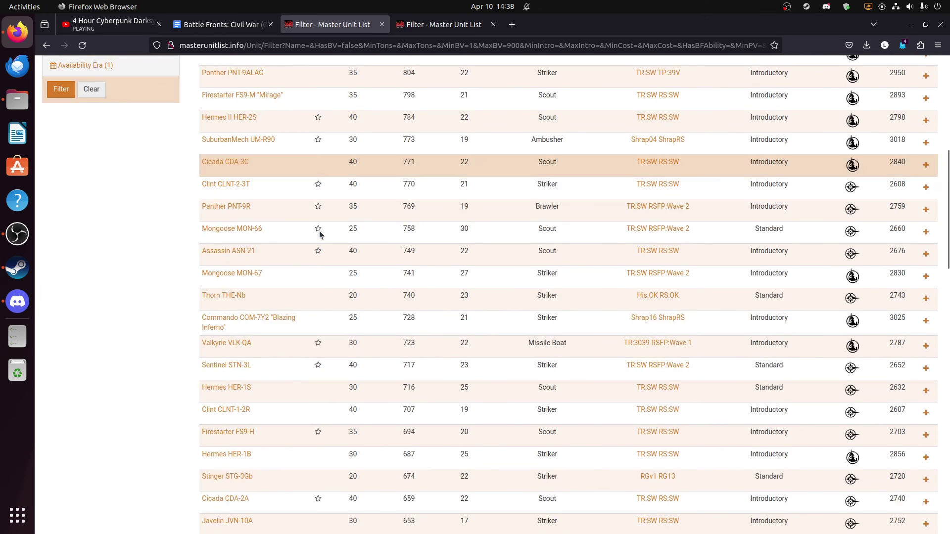
scroll(318, 235, down, 2)
scroll(318, 232, down, 10)
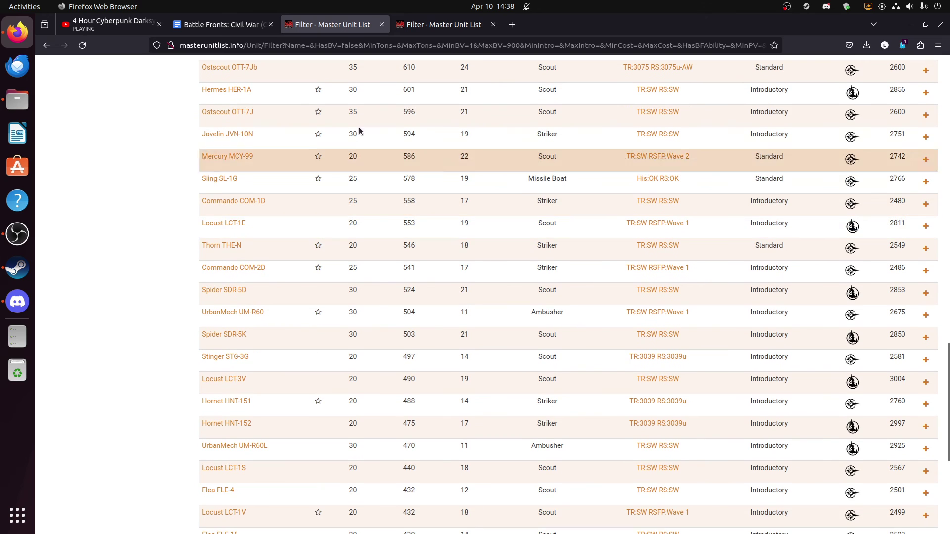
click(423, 27)
middle_click(351, 27)
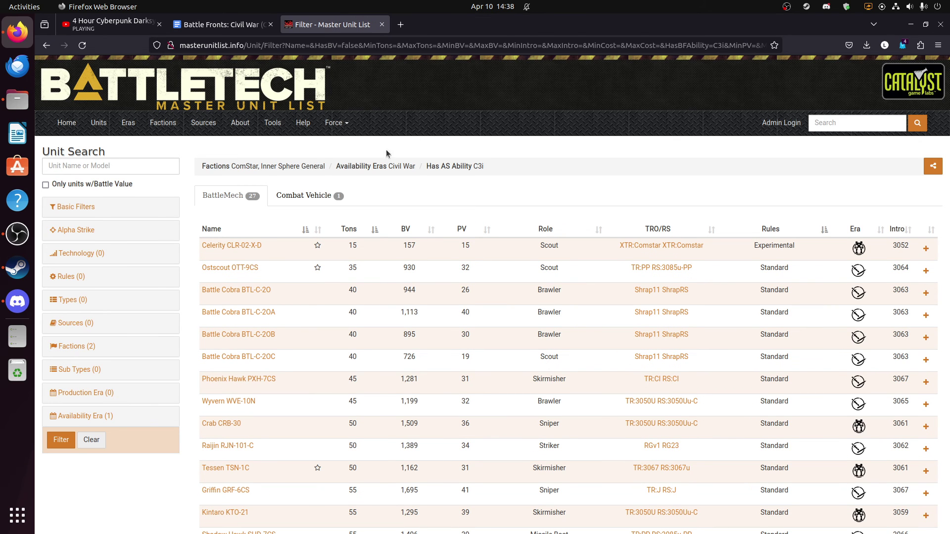
Examine the C3i BattleMech list for multiple variants of the same chassis, such as the Battle Cobra
scroll(402, 236, down, 8)
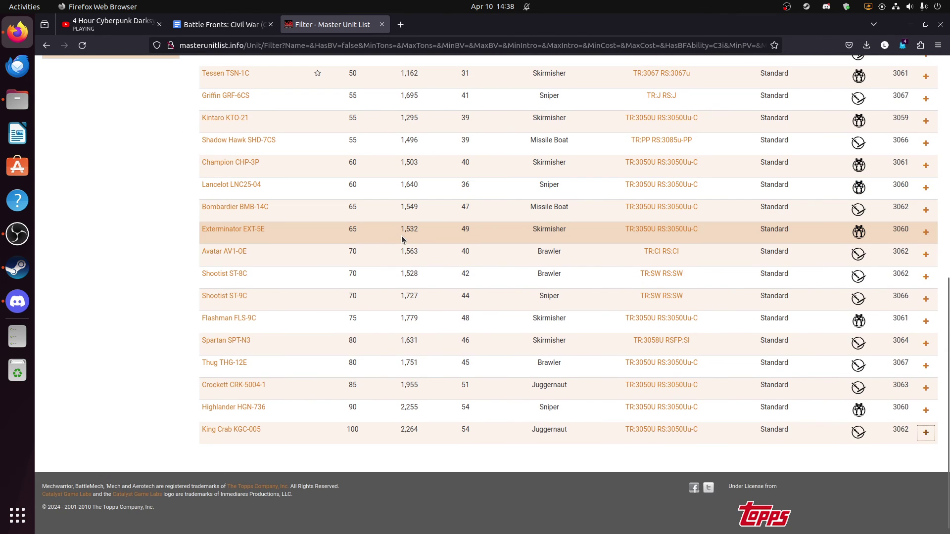
scroll(333, 254, up, 4)
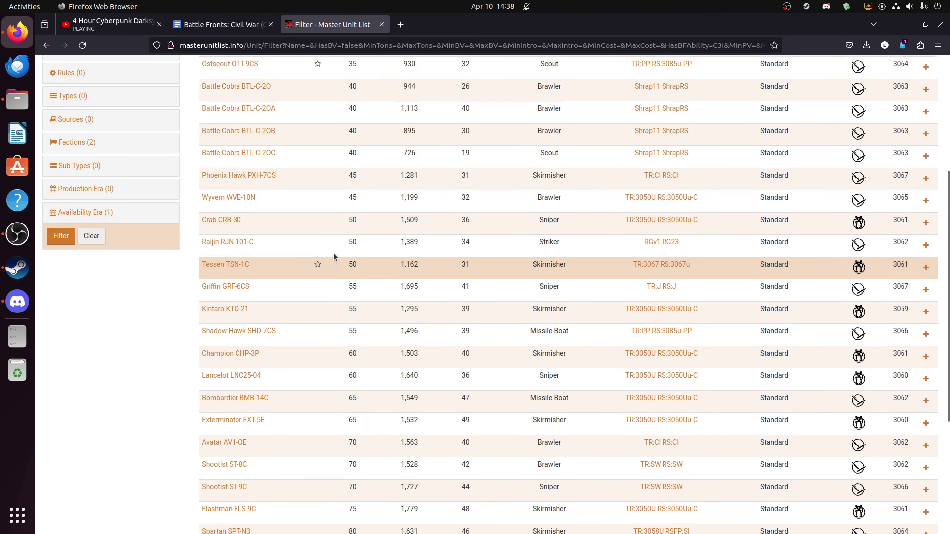
scroll(334, 253, up, 2)
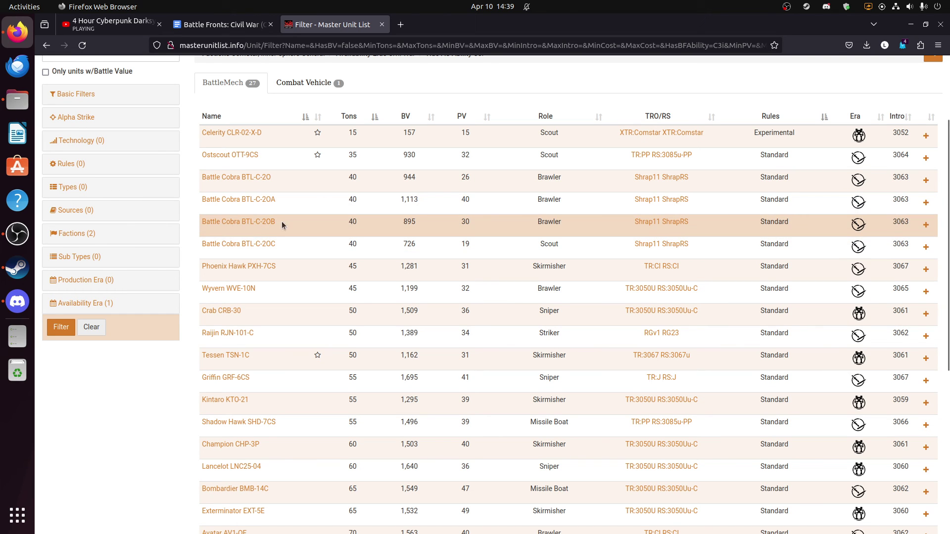
Return to the Battle Fronts: Civil War document and review the rules on reusing minis and proxies
click(237, 25)
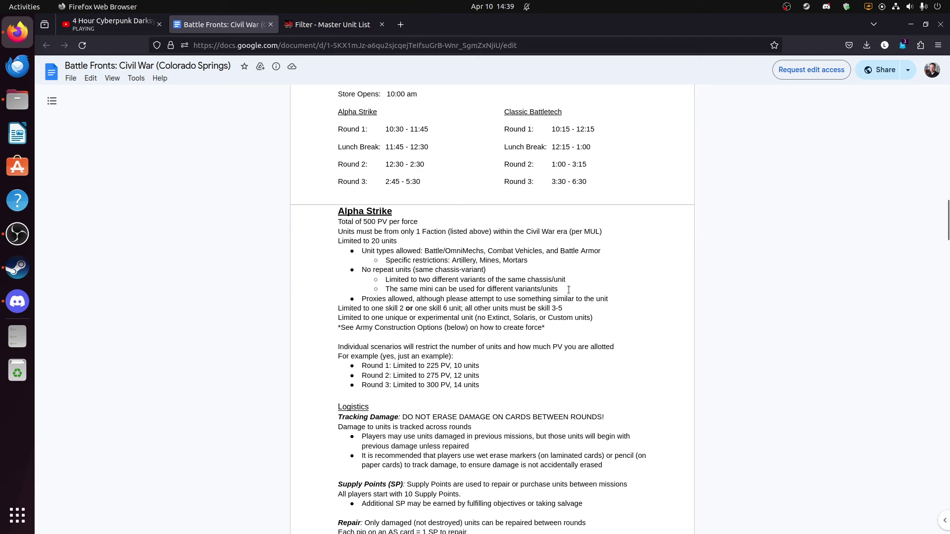
drag(568, 290, 389, 290)
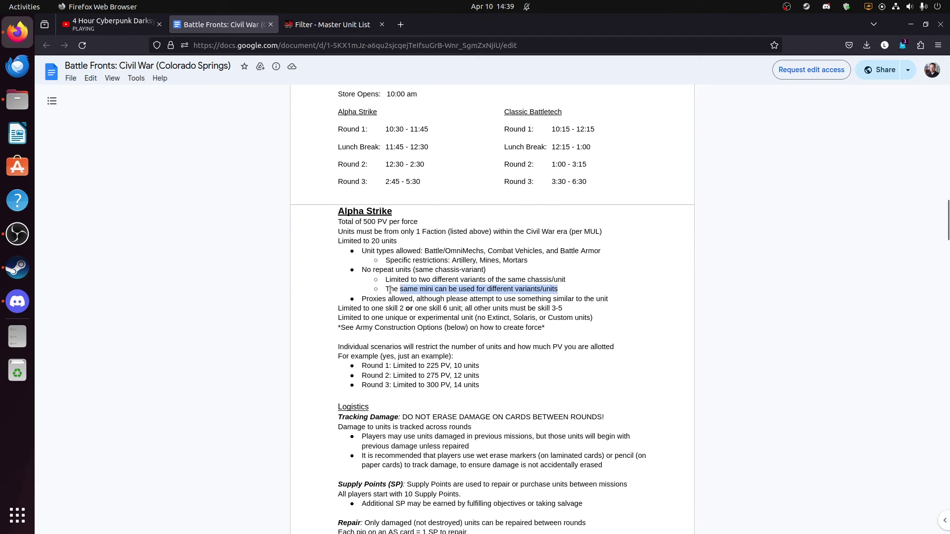
click(517, 284)
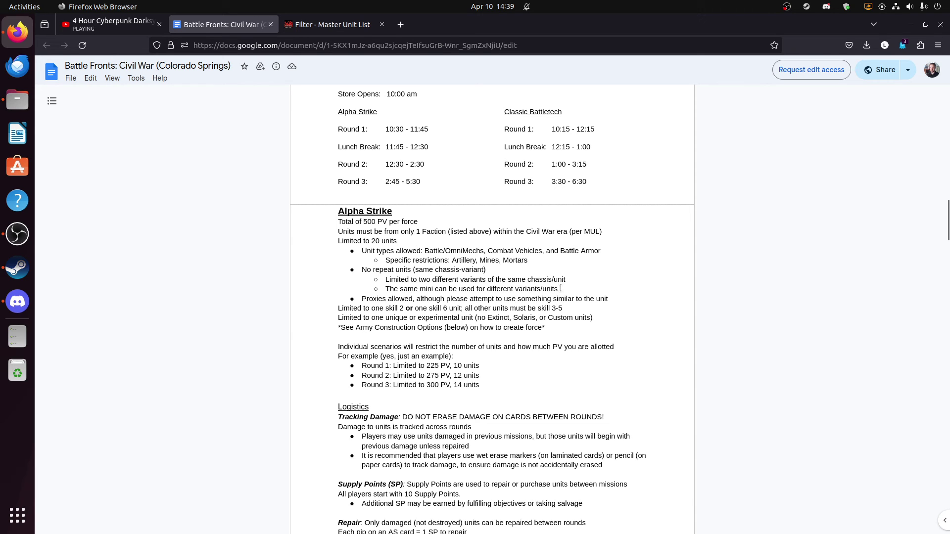
drag(561, 288, 524, 289)
drag(426, 299, 517, 299)
click(564, 296)
Review the Alpha Strike limits on unit skill levels and the example PV and unit limits per round
double_click(445, 308)
drag(571, 308, 556, 306)
click(555, 307)
drag(448, 308, 442, 308)
drag(456, 306, 409, 308)
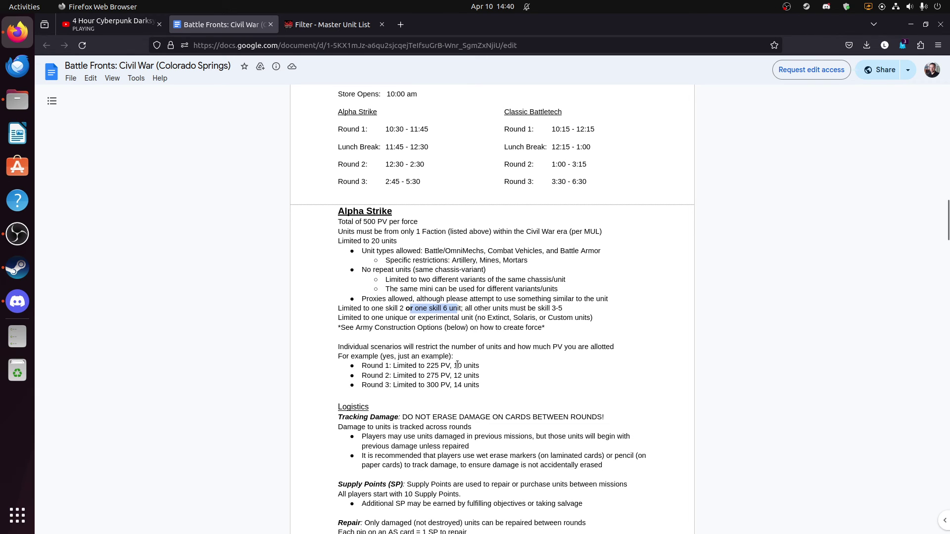
drag(429, 366, 442, 366)
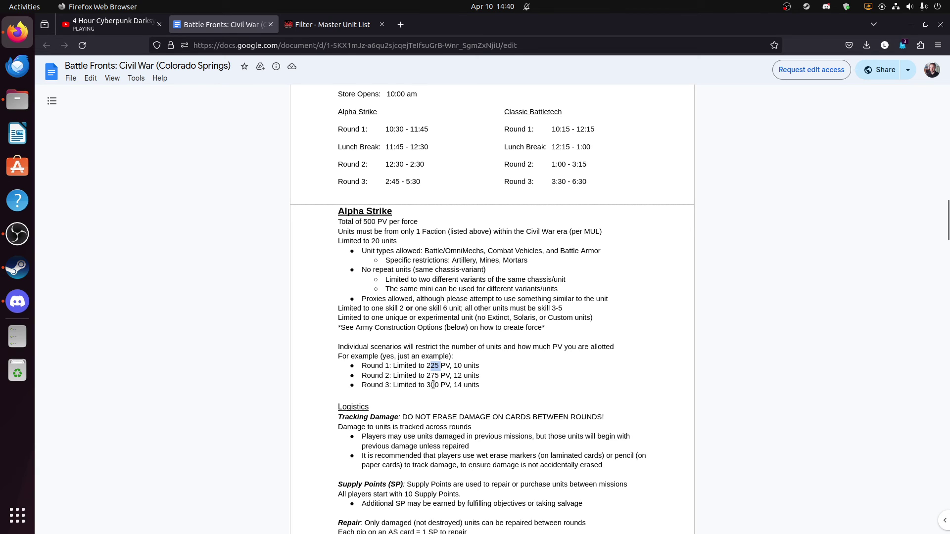
click(472, 388)
scroll(520, 383, down, 2)
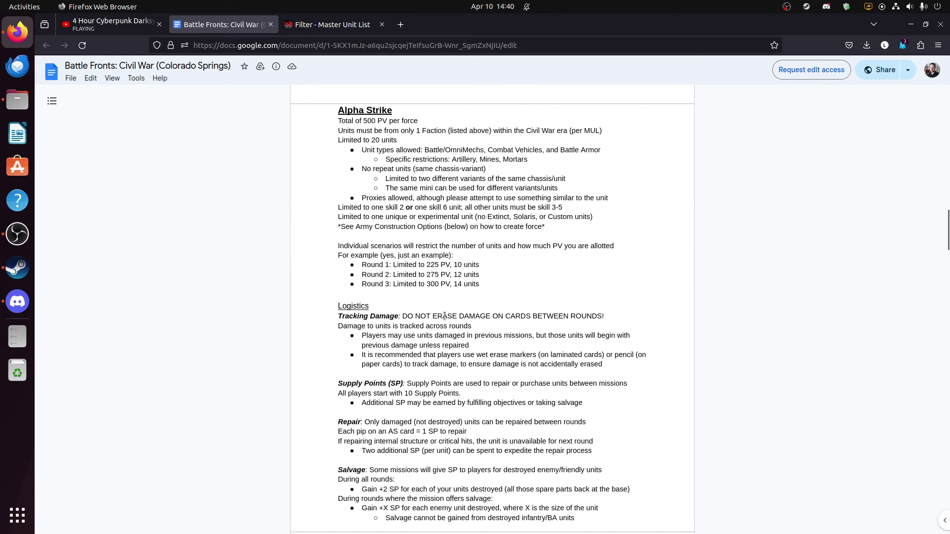
Review the damage tracking and repair rules under Logistics, then go back to the document's faction overview
drag(358, 317, 587, 338)
click(436, 330)
scroll(371, 372, down, 3)
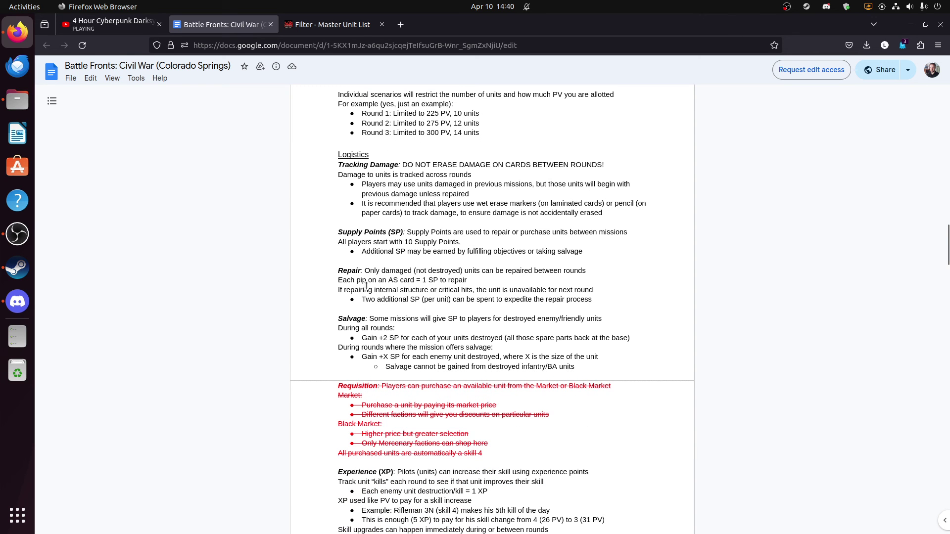
scroll(479, 322, up, 4)
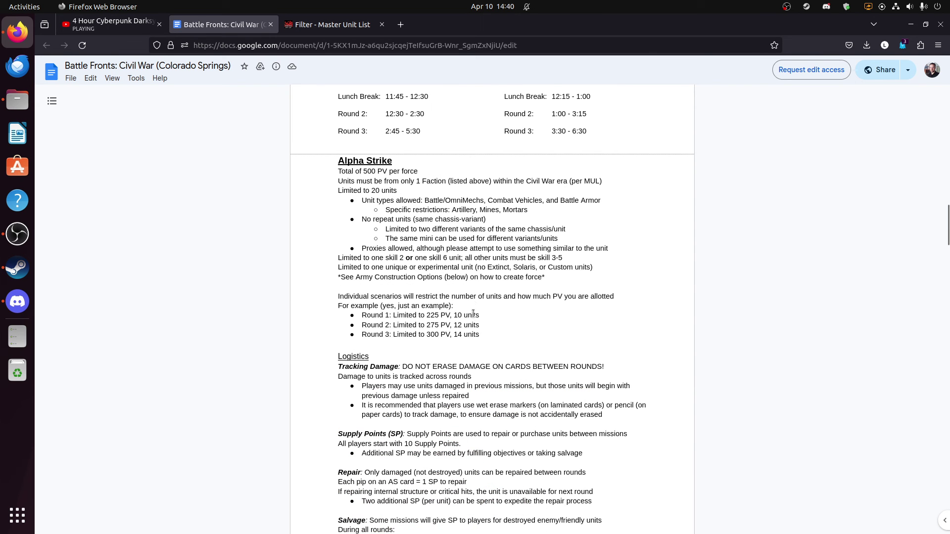
scroll(478, 297, up, 7)
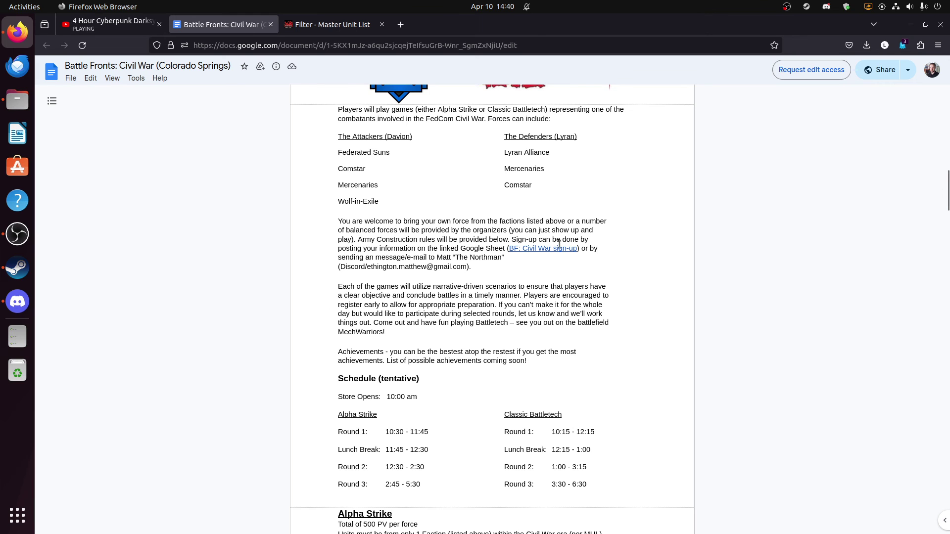
scroll(524, 315, up, 15)
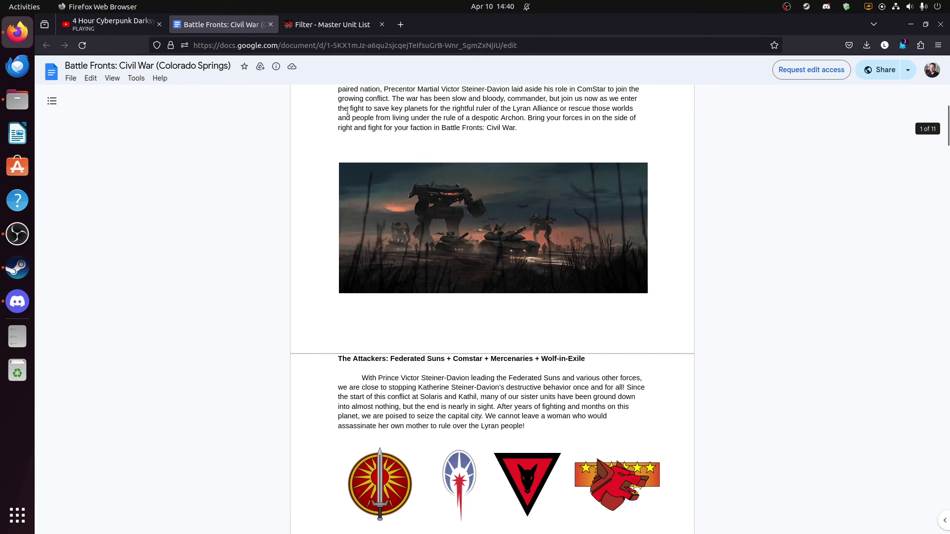
Back in the C3i unit list, add the Crockett CRK-5004-1, Highlander HGN-736 and King Crab KGC-005 to the force again
click(342, 26)
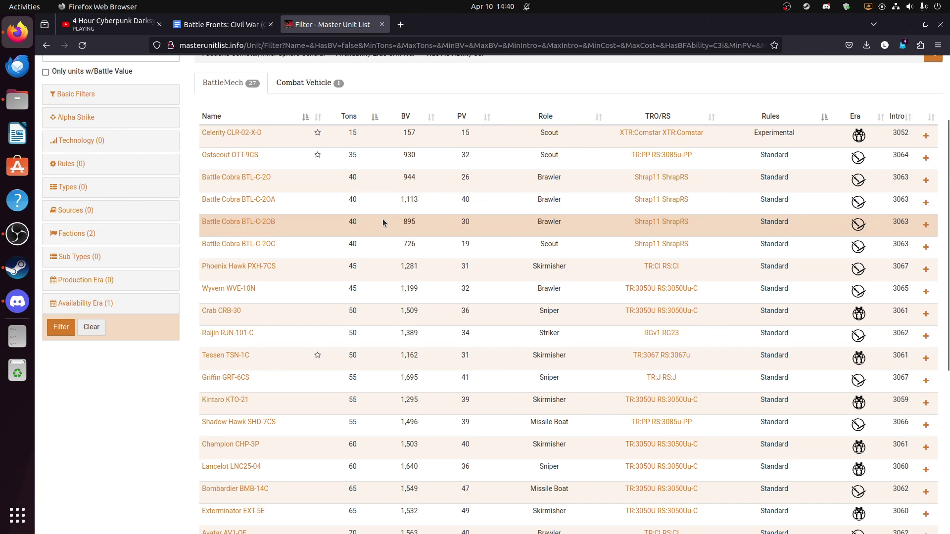
scroll(380, 216, up, 3)
scroll(504, 274, down, 8)
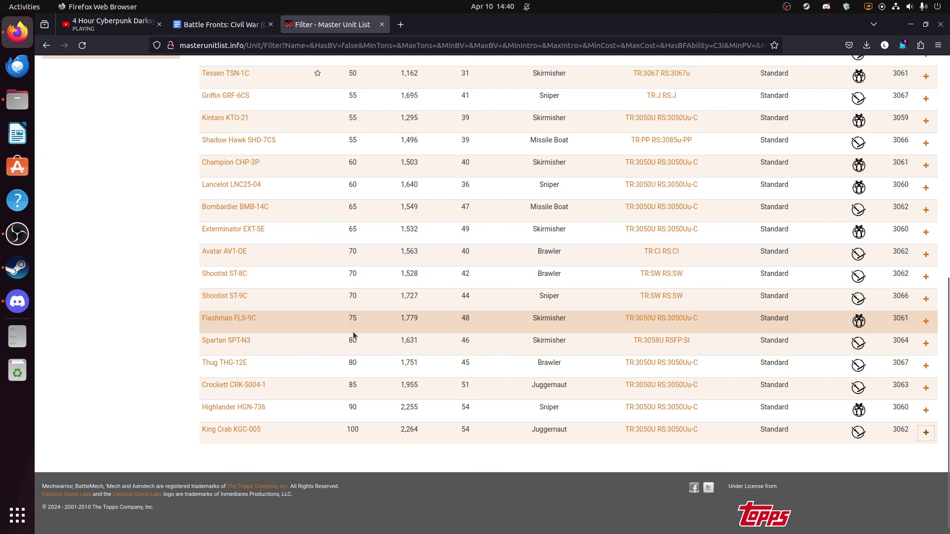
click(925, 391)
scroll(905, 371, down, 7)
scroll(902, 371, down, 1)
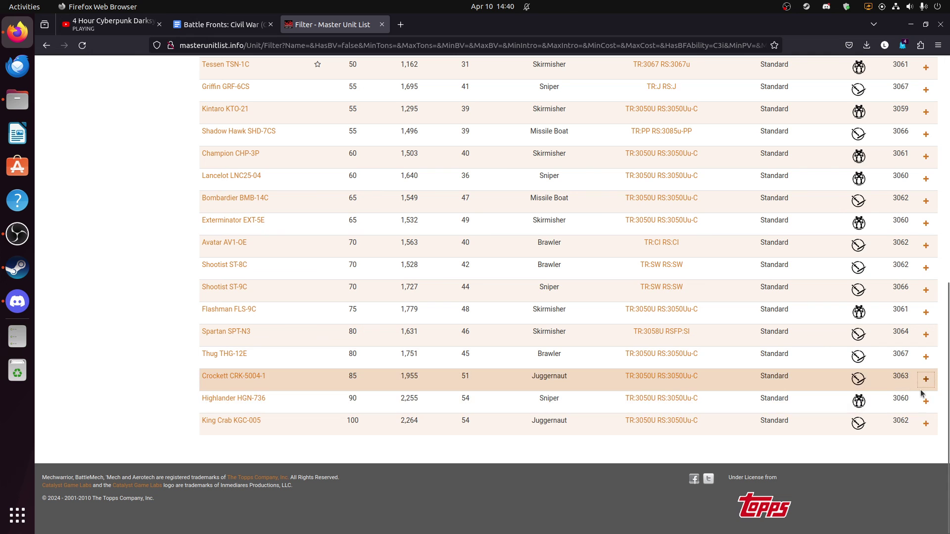
click(926, 399)
scroll(870, 313, down, 8)
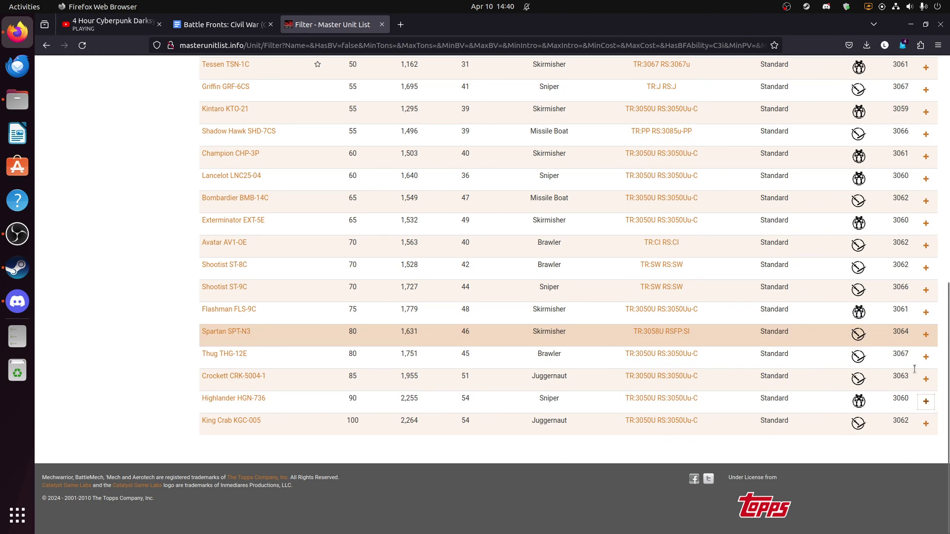
click(927, 421)
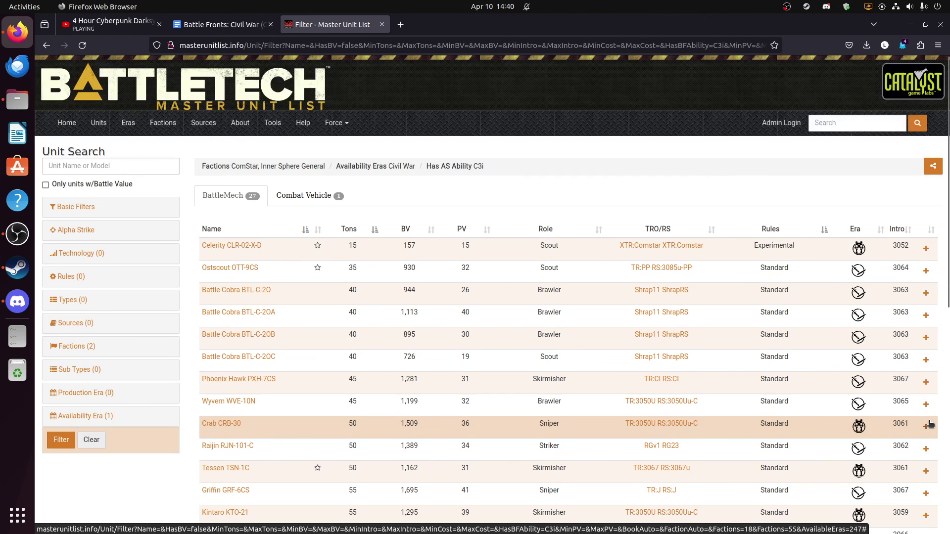
Open the Alpha Strike Force Builder and check the force's total PV
click(335, 122)
click(357, 144)
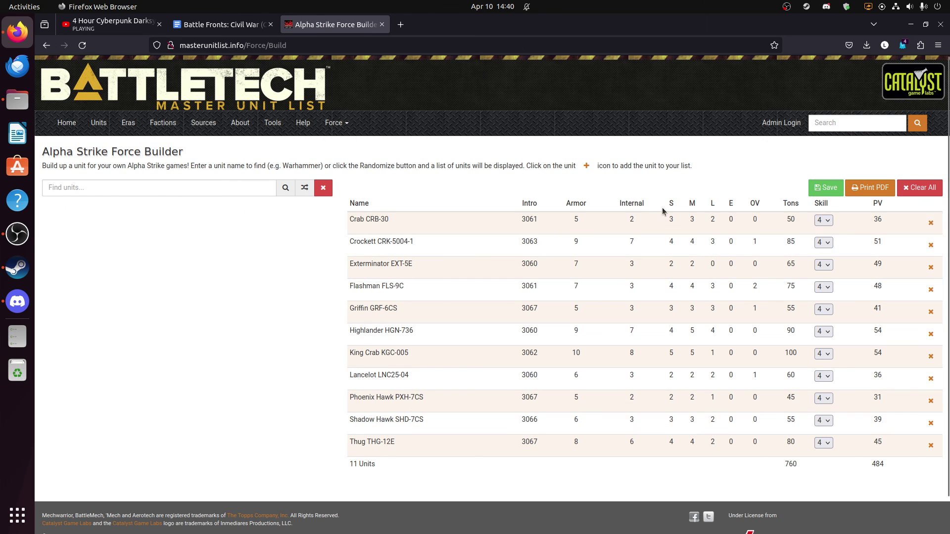
double_click(878, 464)
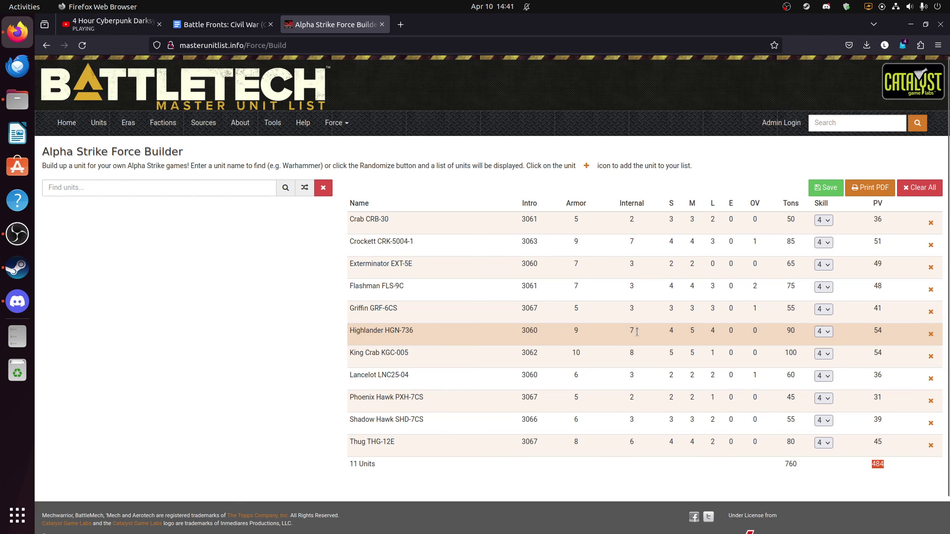
Set the King Crab KGC-005's skill to 2 and remove the Griffin GRF-6CS from the force
click(821, 354)
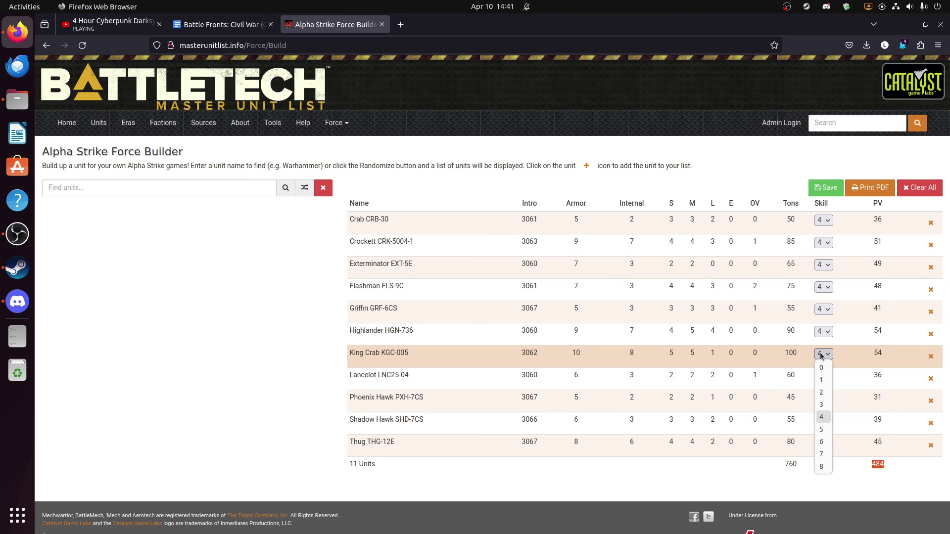
click(822, 392)
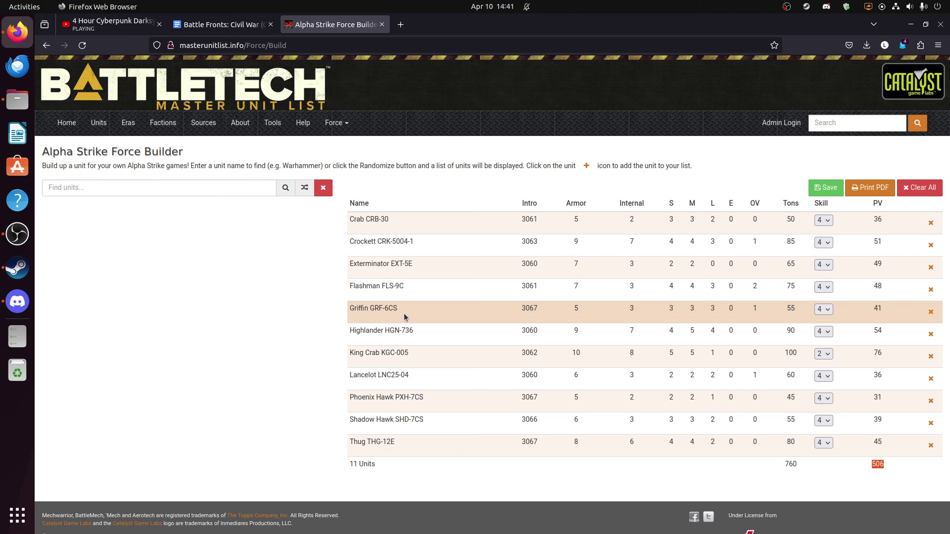
click(931, 313)
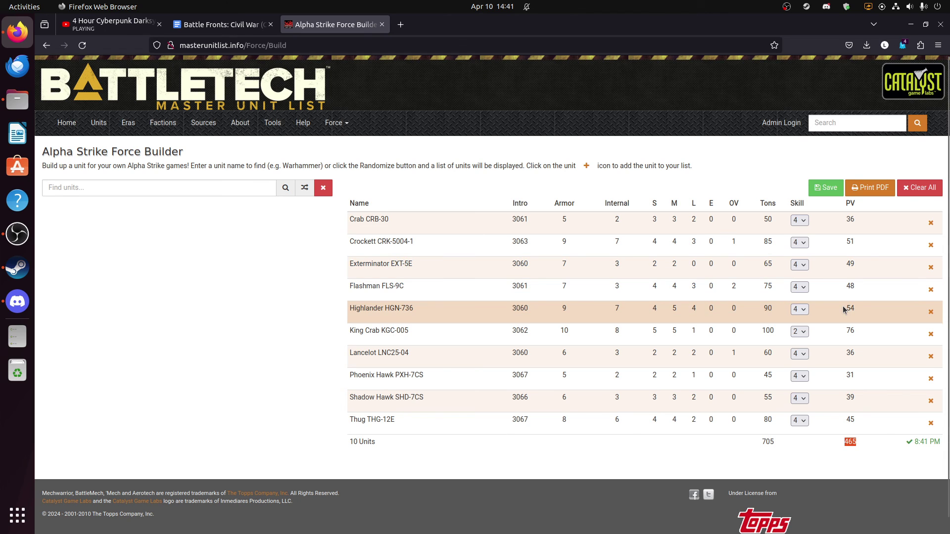
Set the skill of the Highlander HGN-736, Crockett CRK-5004-1 and Flashman FLS-9C to 3
click(799, 310)
click(799, 360)
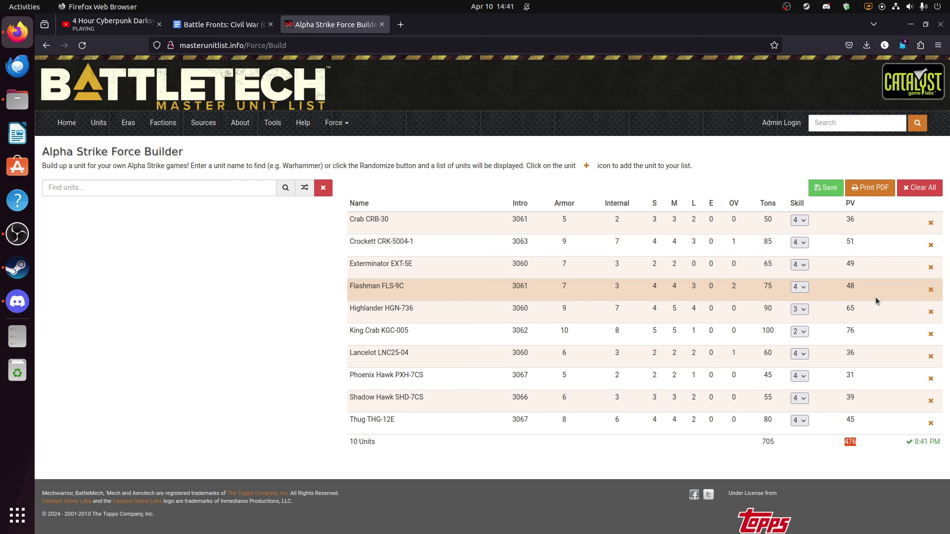
click(799, 242)
click(798, 293)
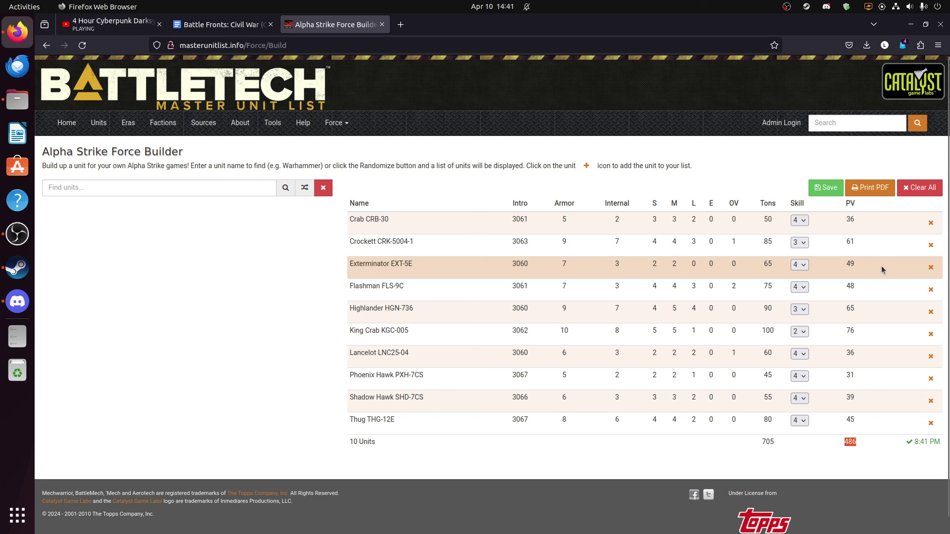
click(799, 287)
click(800, 338)
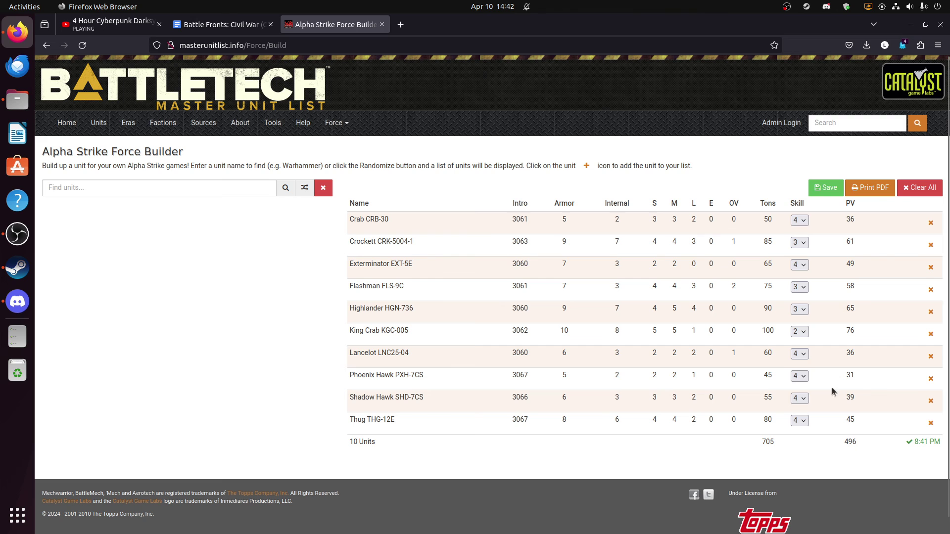
Export the completed ten-unit force as a PDF with its Alpha Strike cards
drag(347, 206, 908, 441)
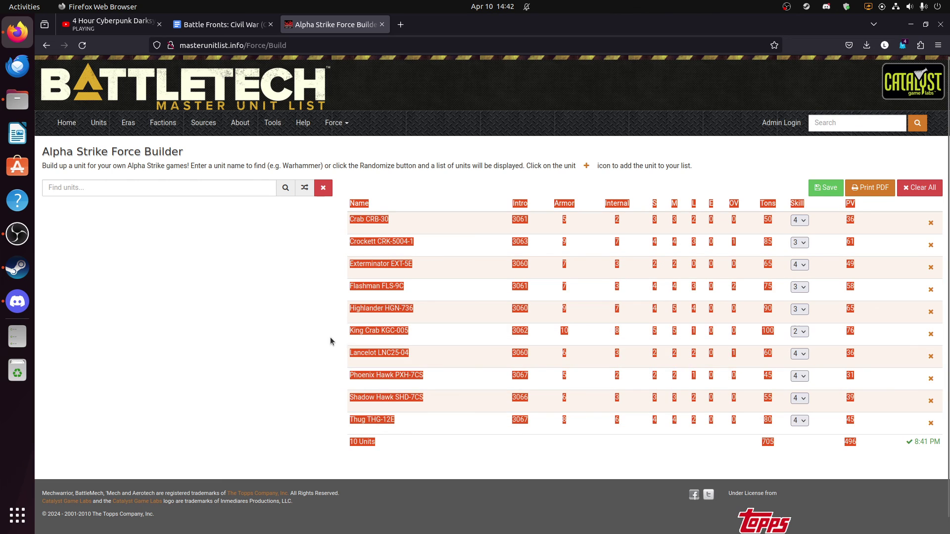
click(593, 315)
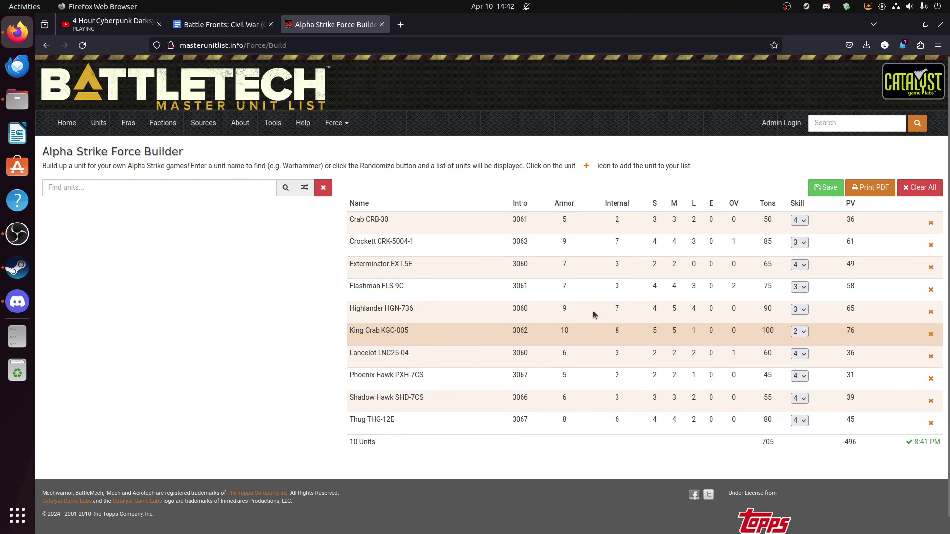
click(861, 188)
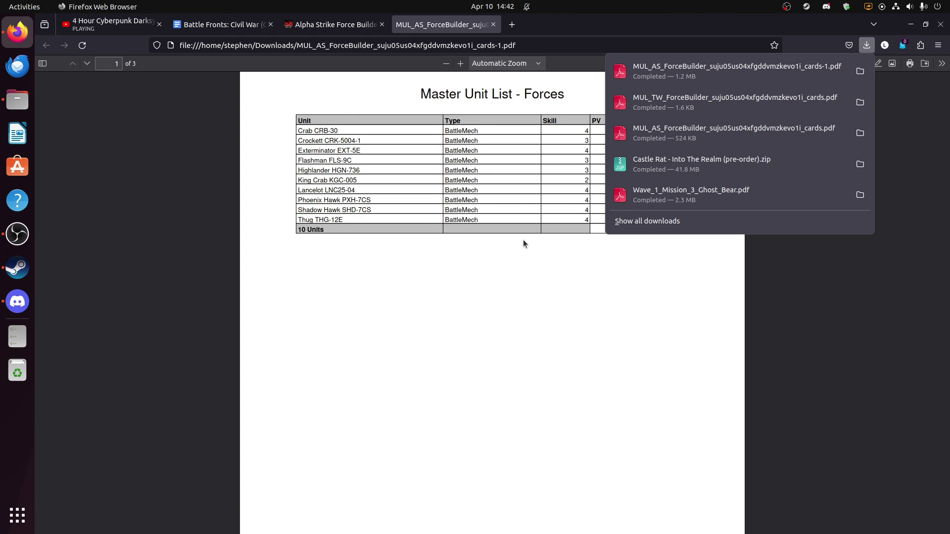
click(861, 45)
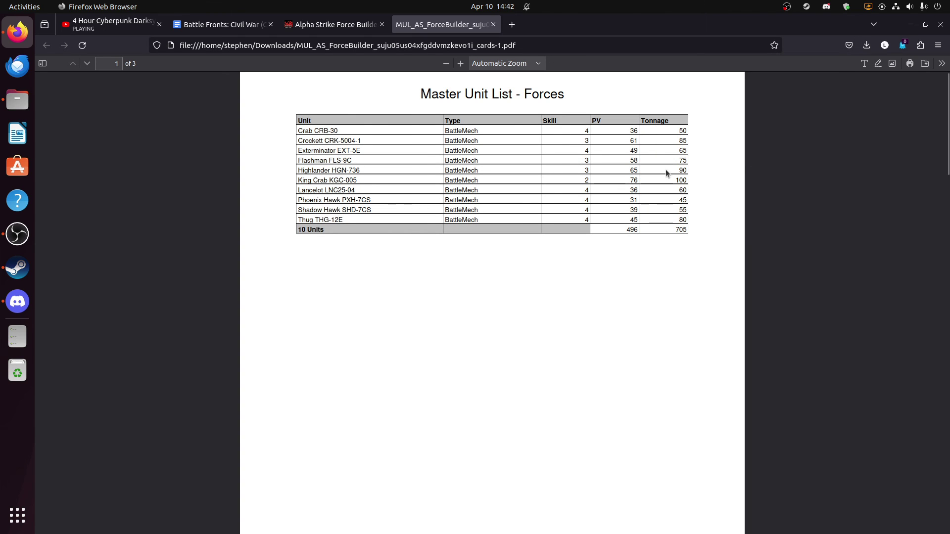
Review the exported PDF's force summary table and the Alpha Strike stat cards on its following pages, then return to the summary
drag(280, 97, 714, 244)
click(713, 241)
scroll(692, 226, down, 2)
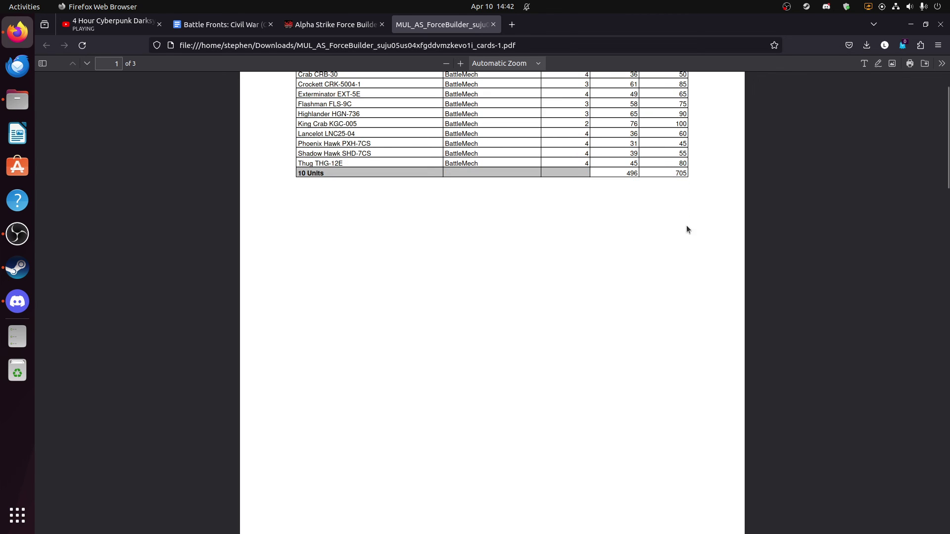
scroll(687, 229, down, 10)
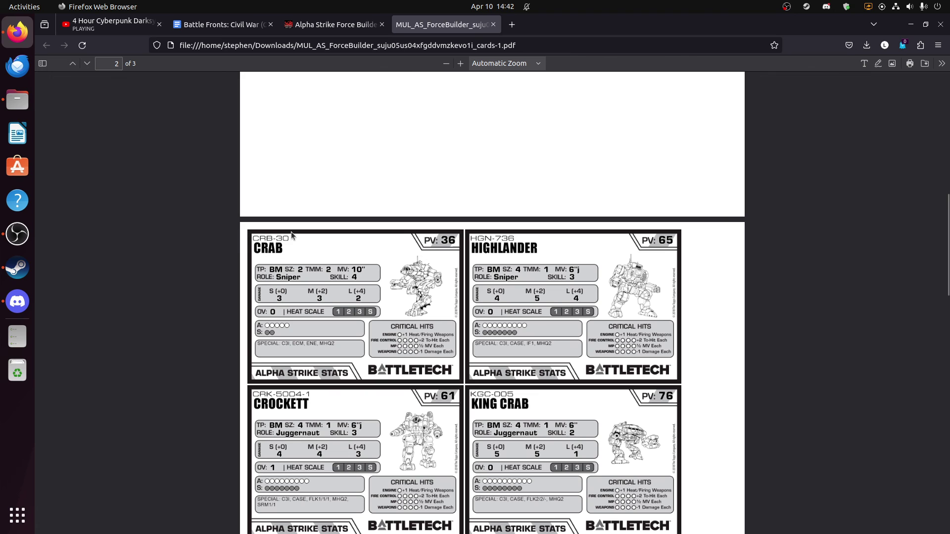
scroll(387, 260, down, 15)
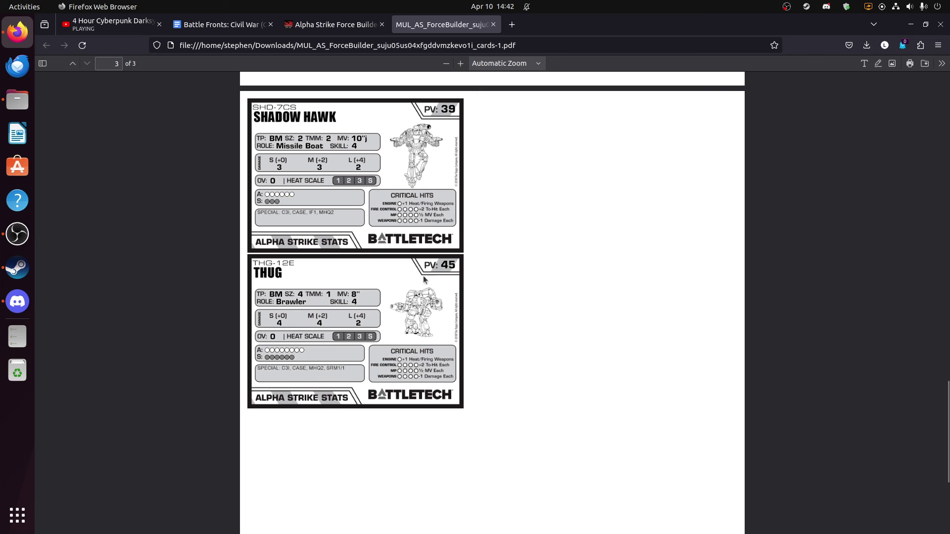
scroll(460, 330, up, 3)
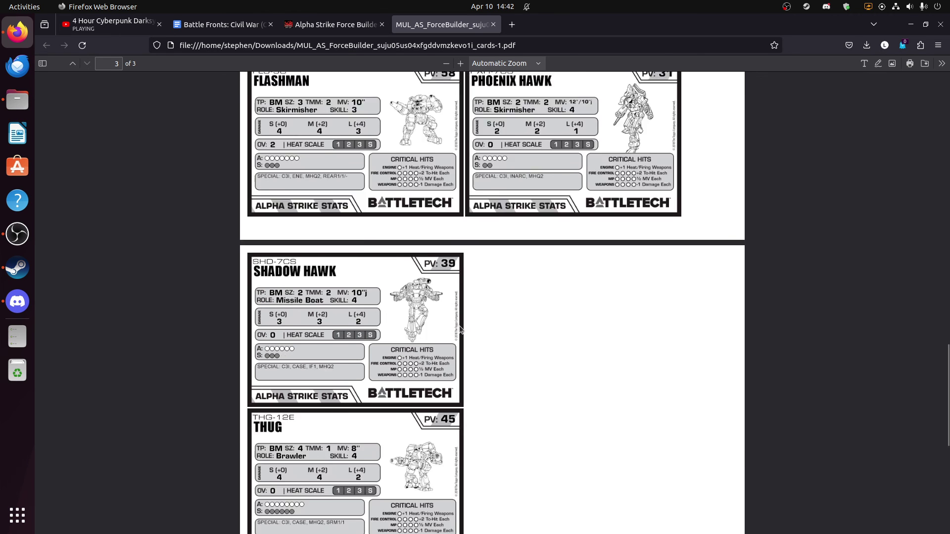
scroll(460, 330, up, 10)
scroll(480, 330, up, 10)
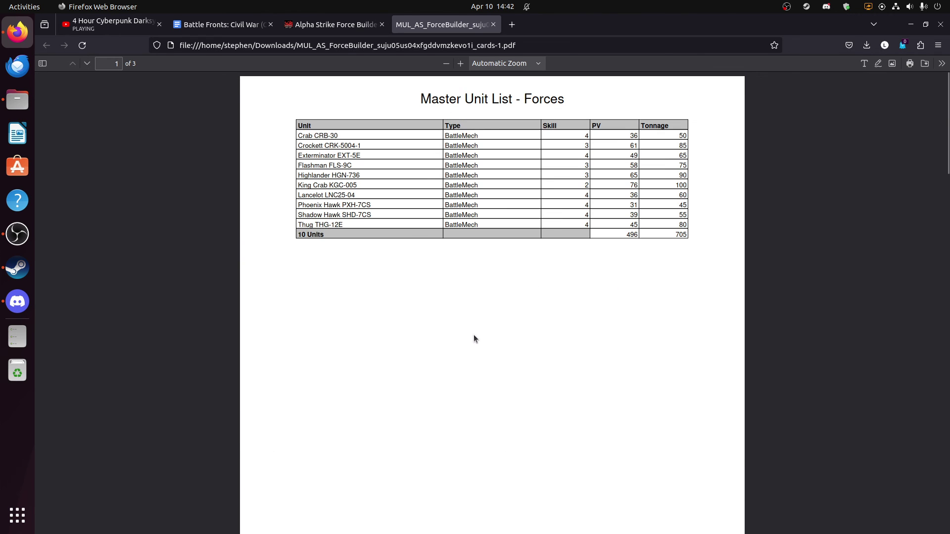